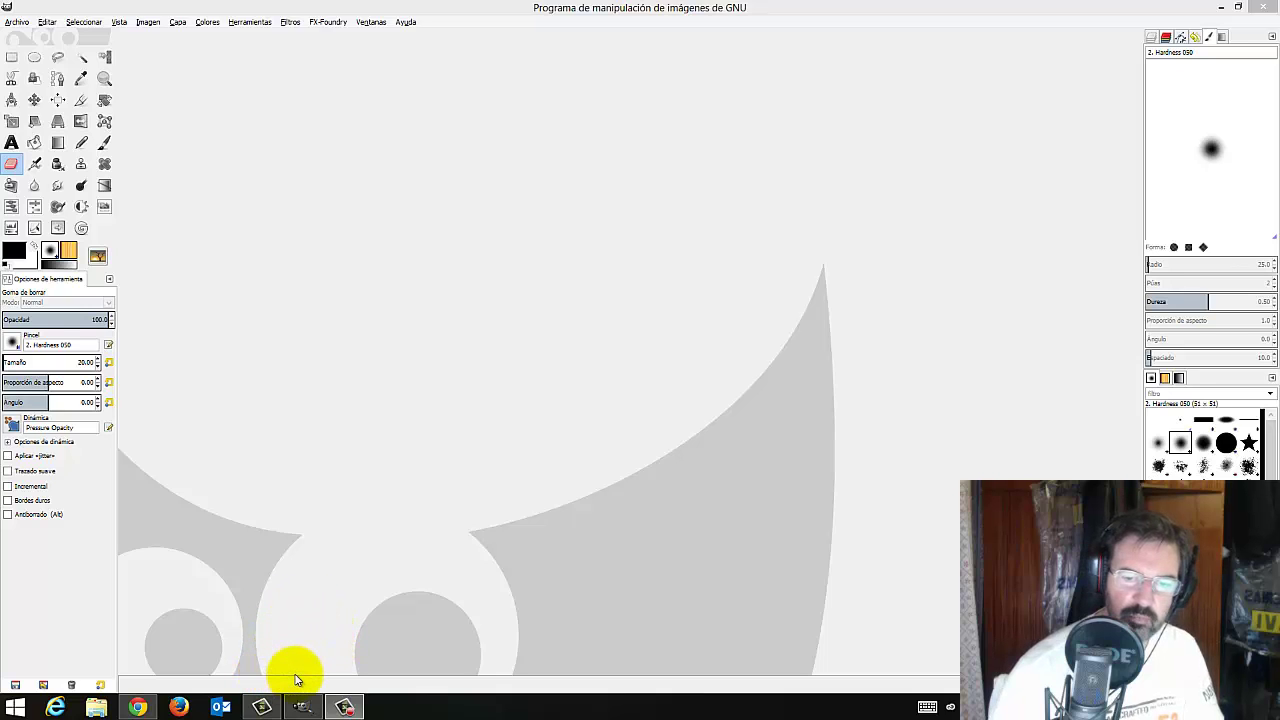
Show the GIMP manual's Spanish 'Goma de borrar' eraser page in Chrome
click(140, 707)
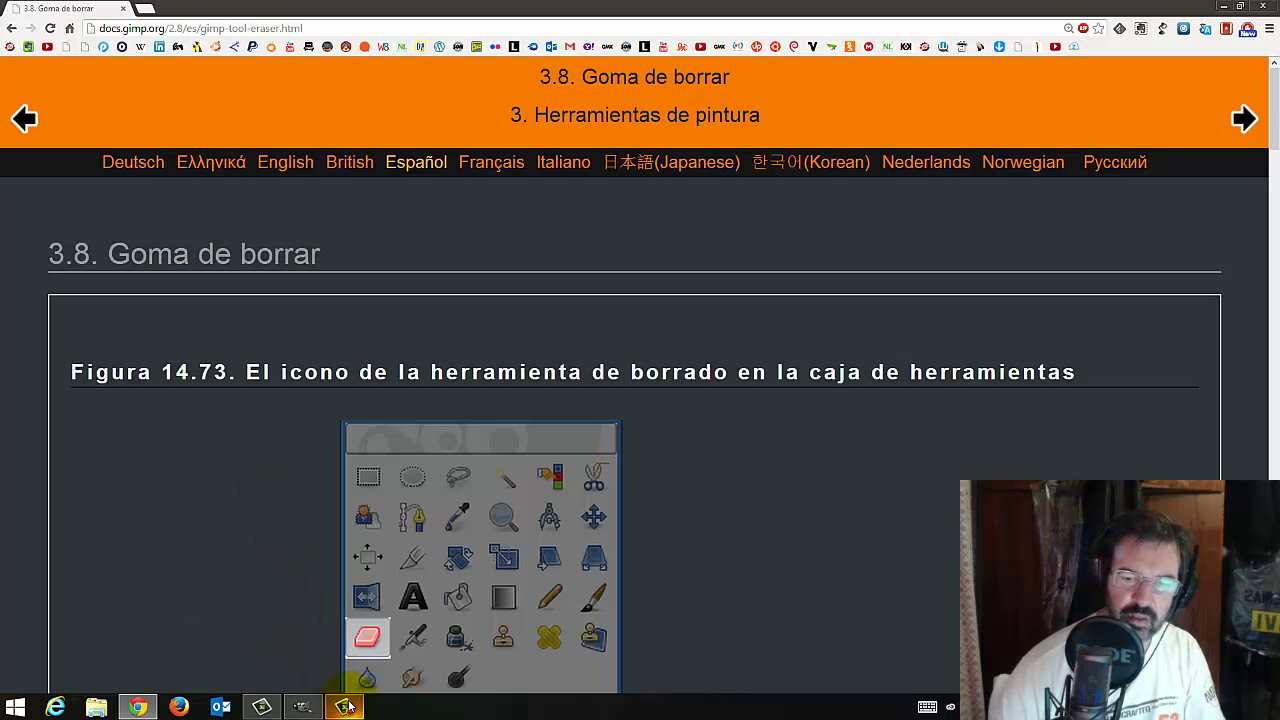
Bring the empty GIMP window to the front, with the eraser active
click(305, 707)
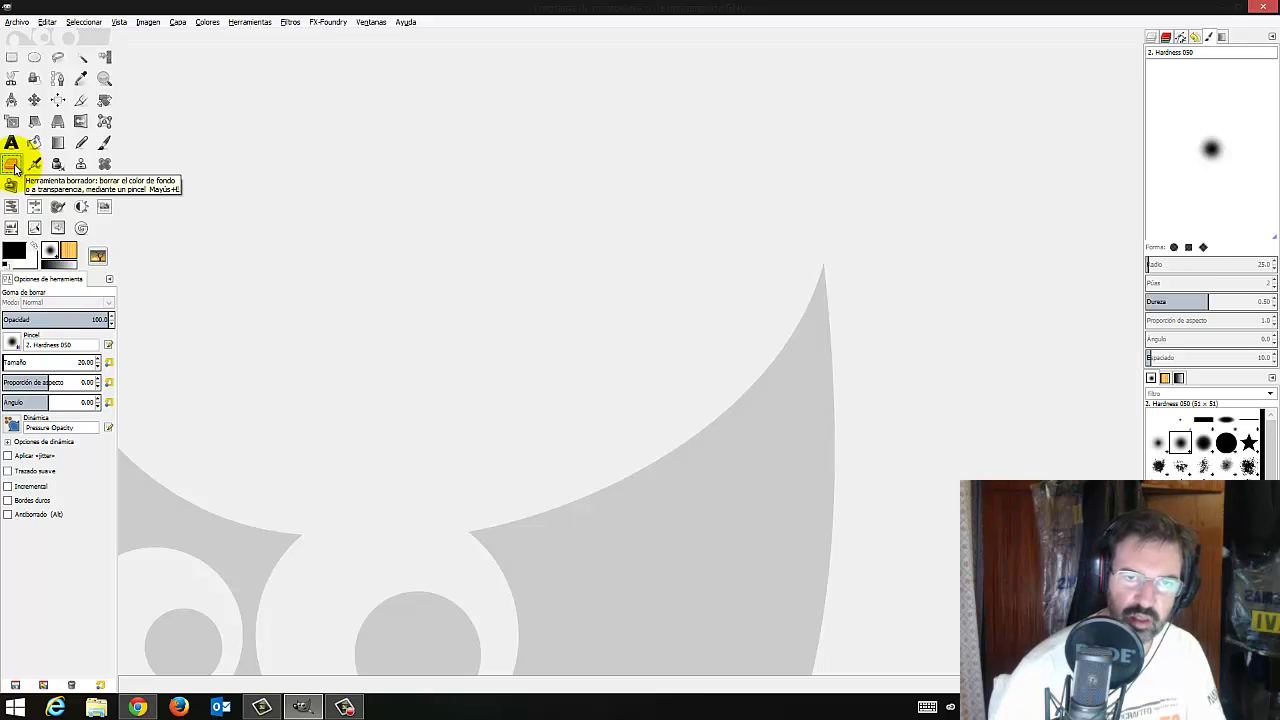
Check the Herramientas paint tools list for Goma de borrar, then dismiss it
click(250, 22)
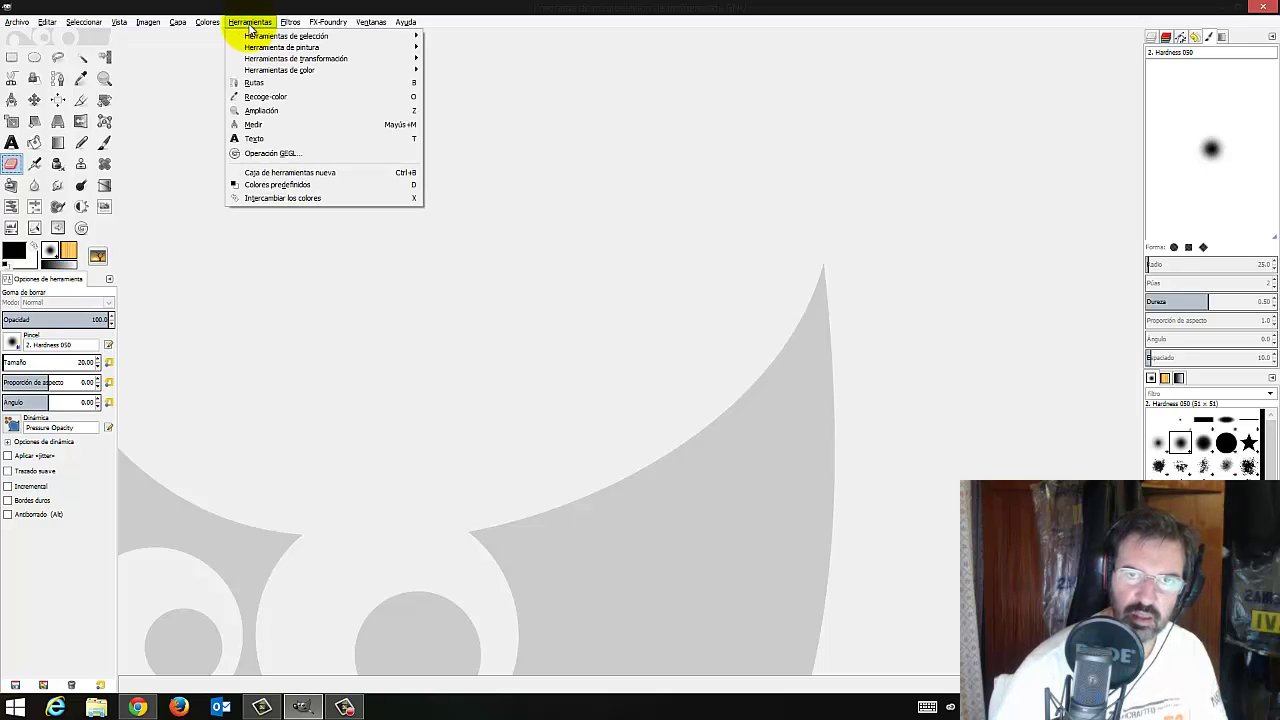
mouse_move(282, 47)
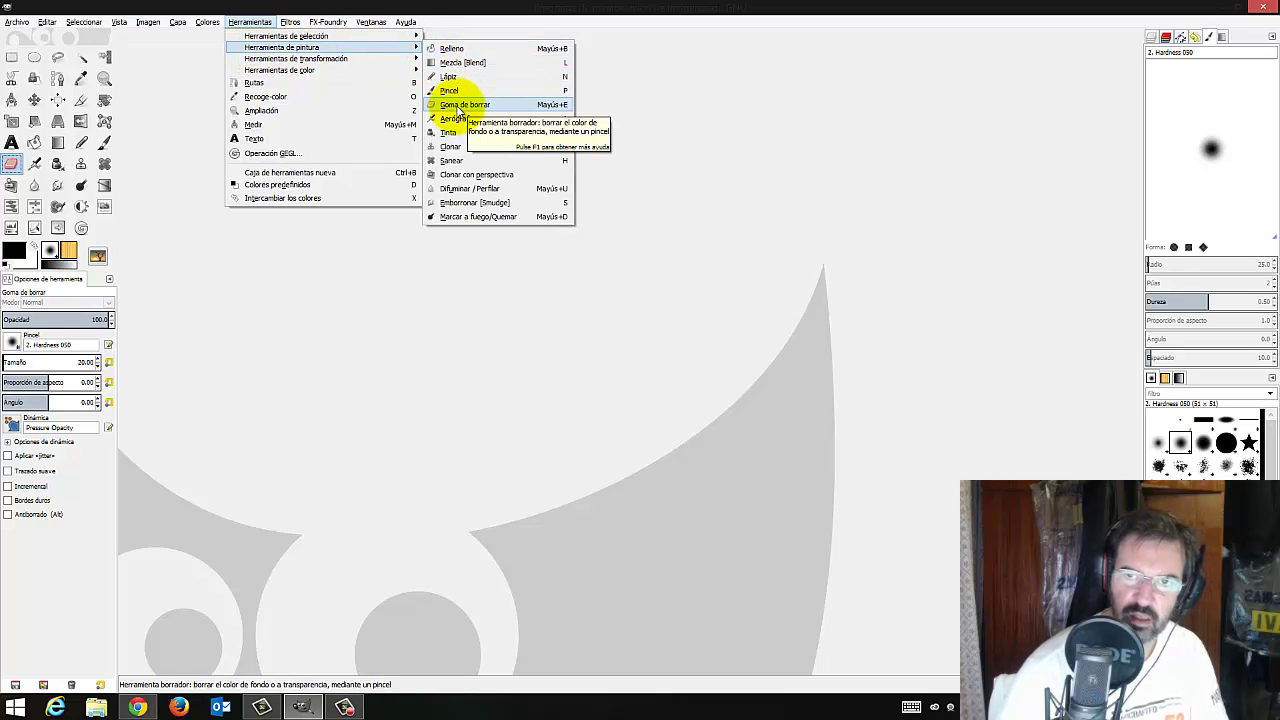
click(458, 108)
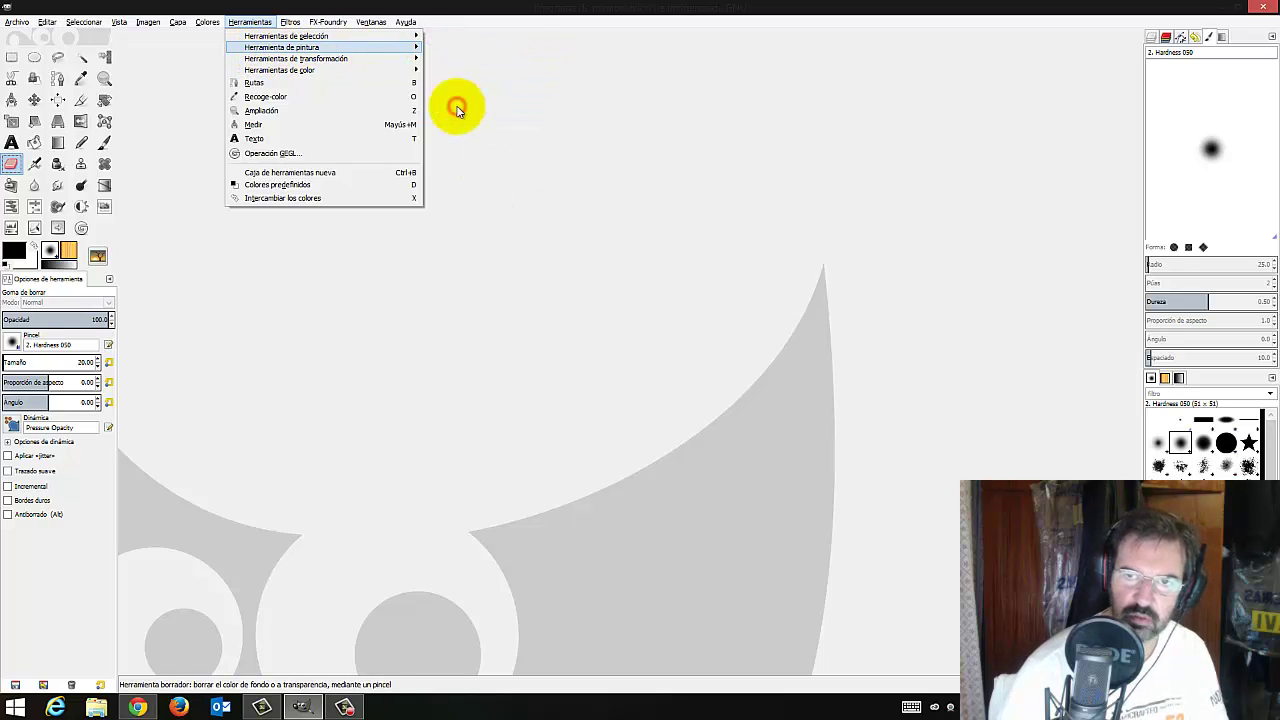
Open 6449_landscape_hd_wallpapers_green.jpg from the Pictures folder
click(10, 22)
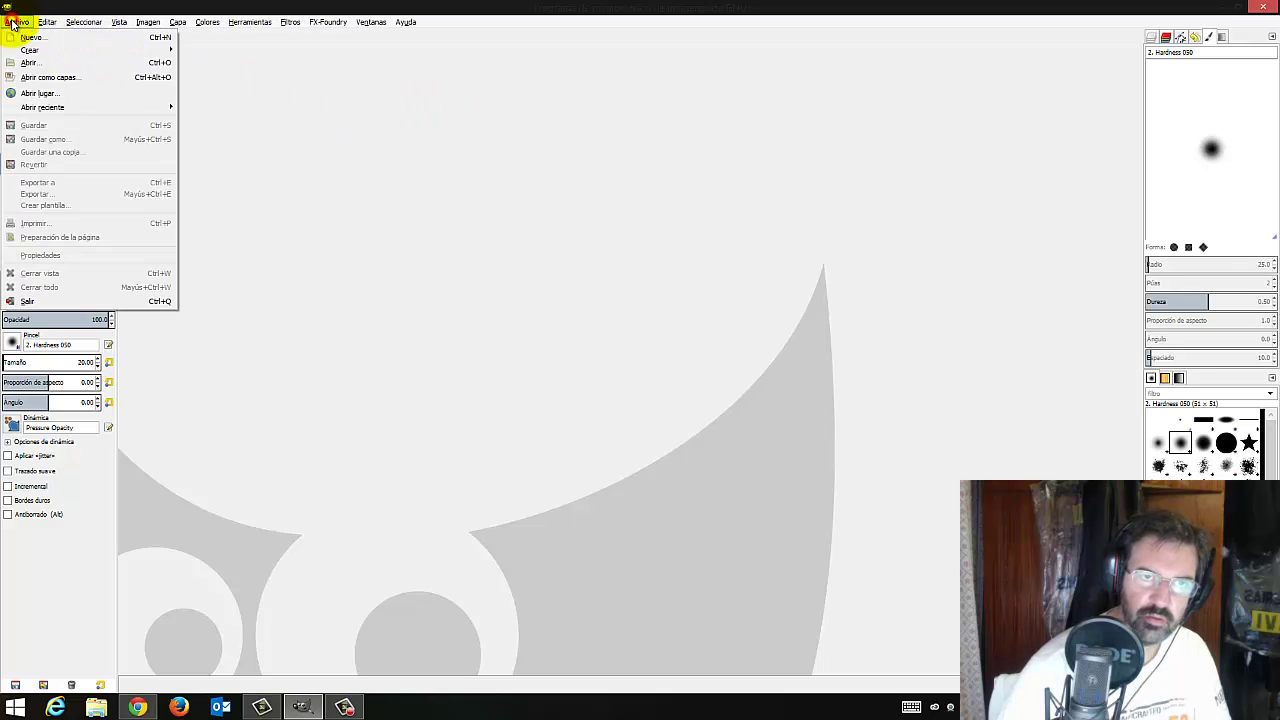
click(27, 62)
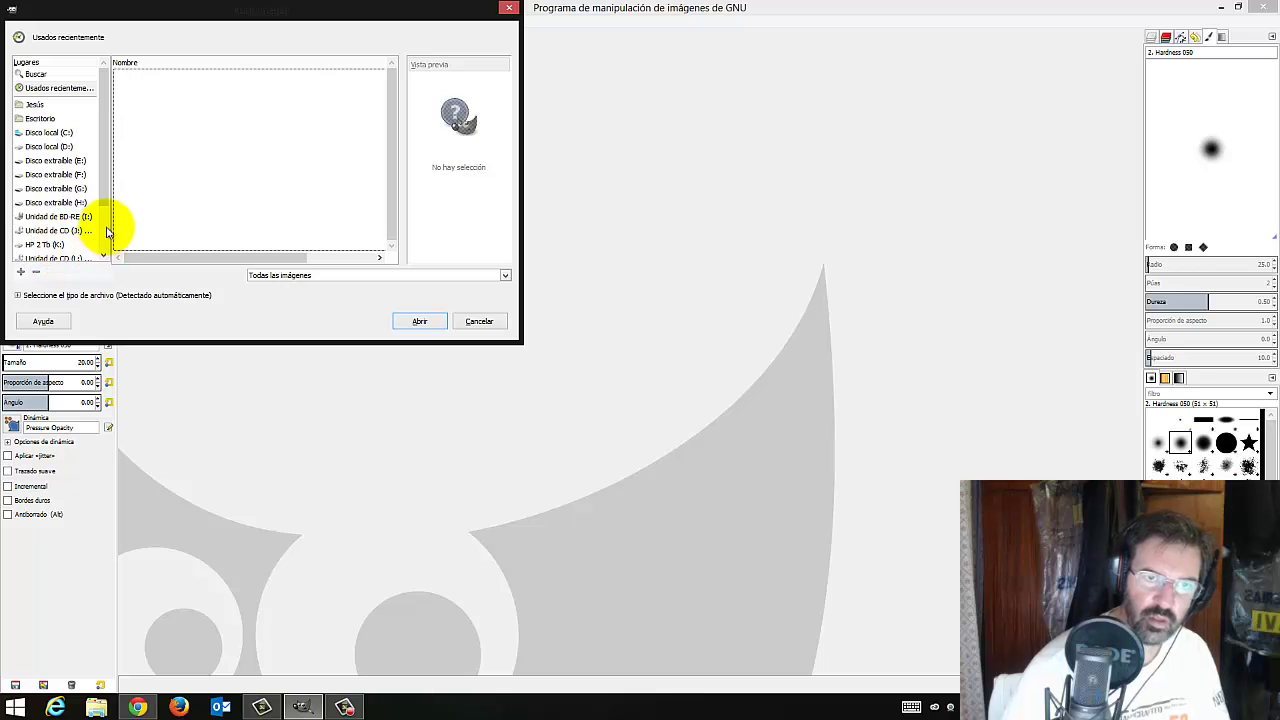
click(65, 133)
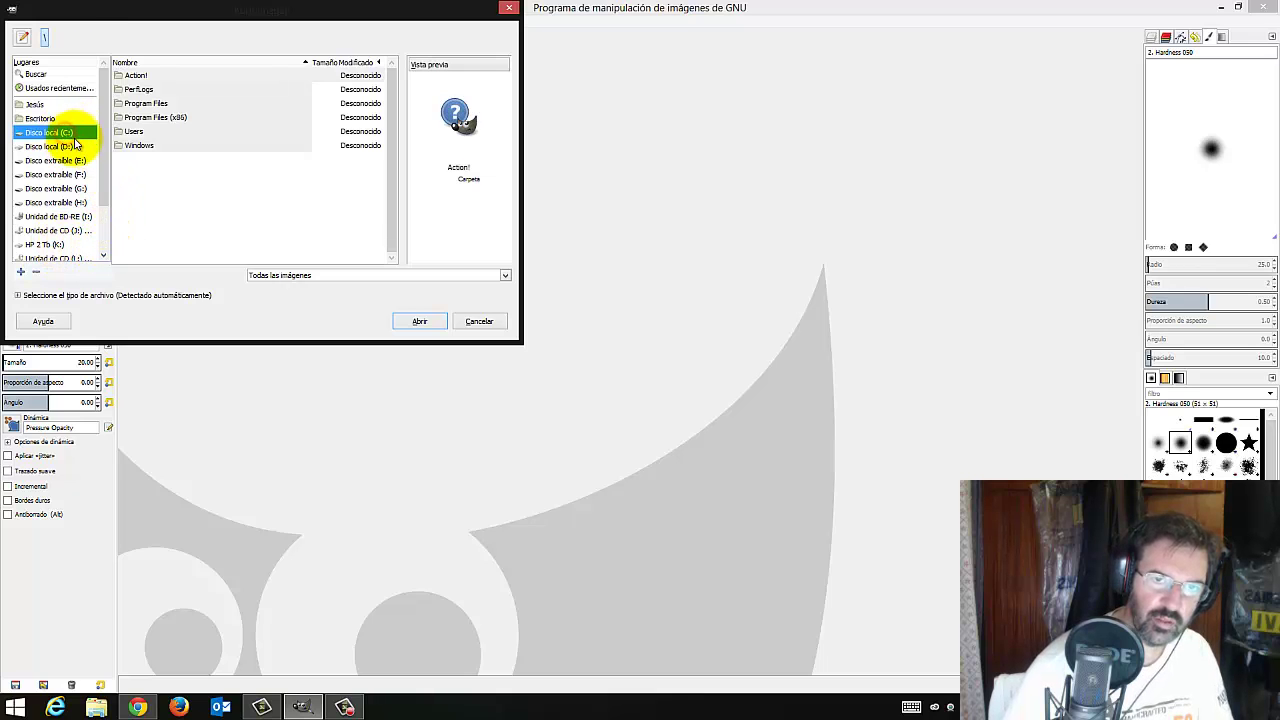
drag(110, 145, 105, 176)
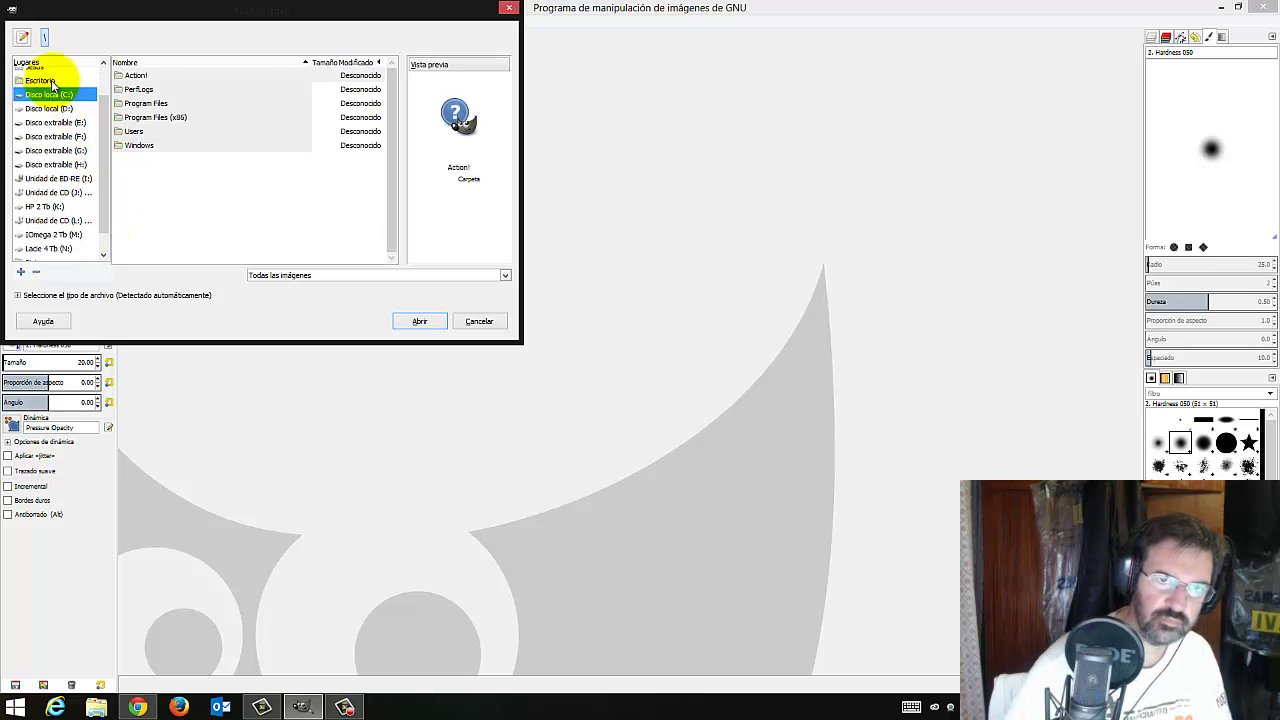
click(50, 95)
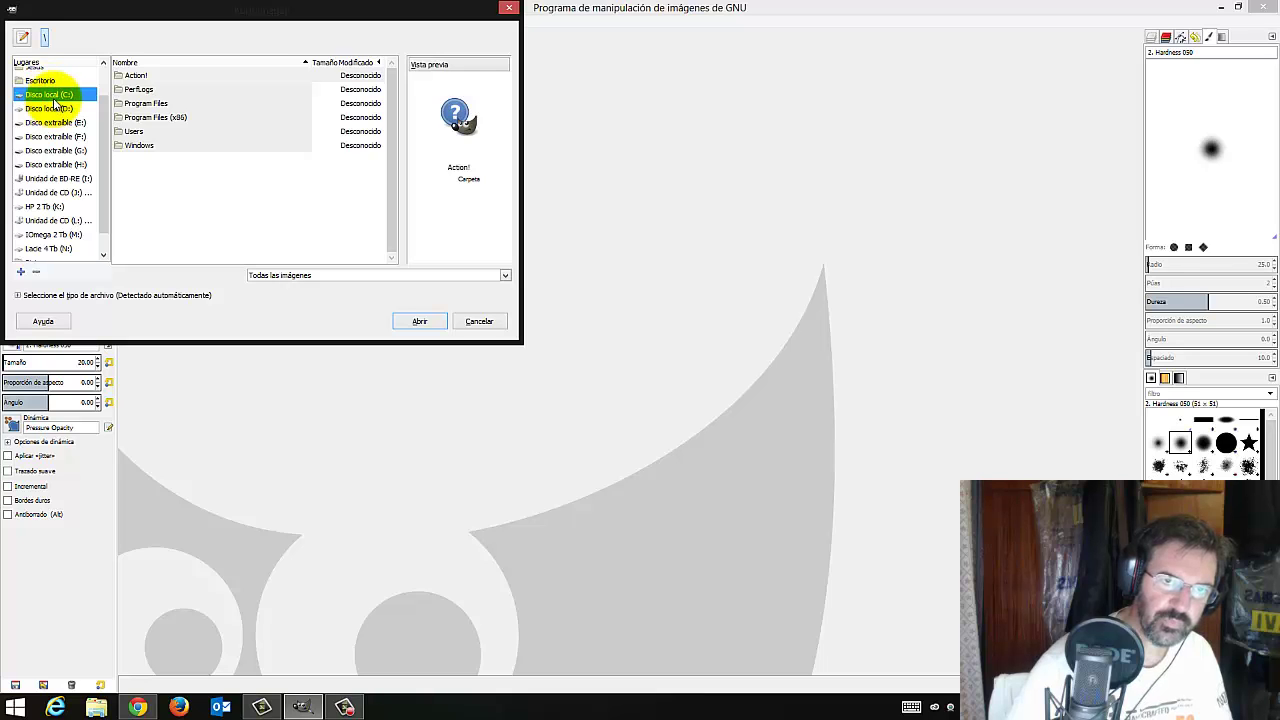
click(45, 68)
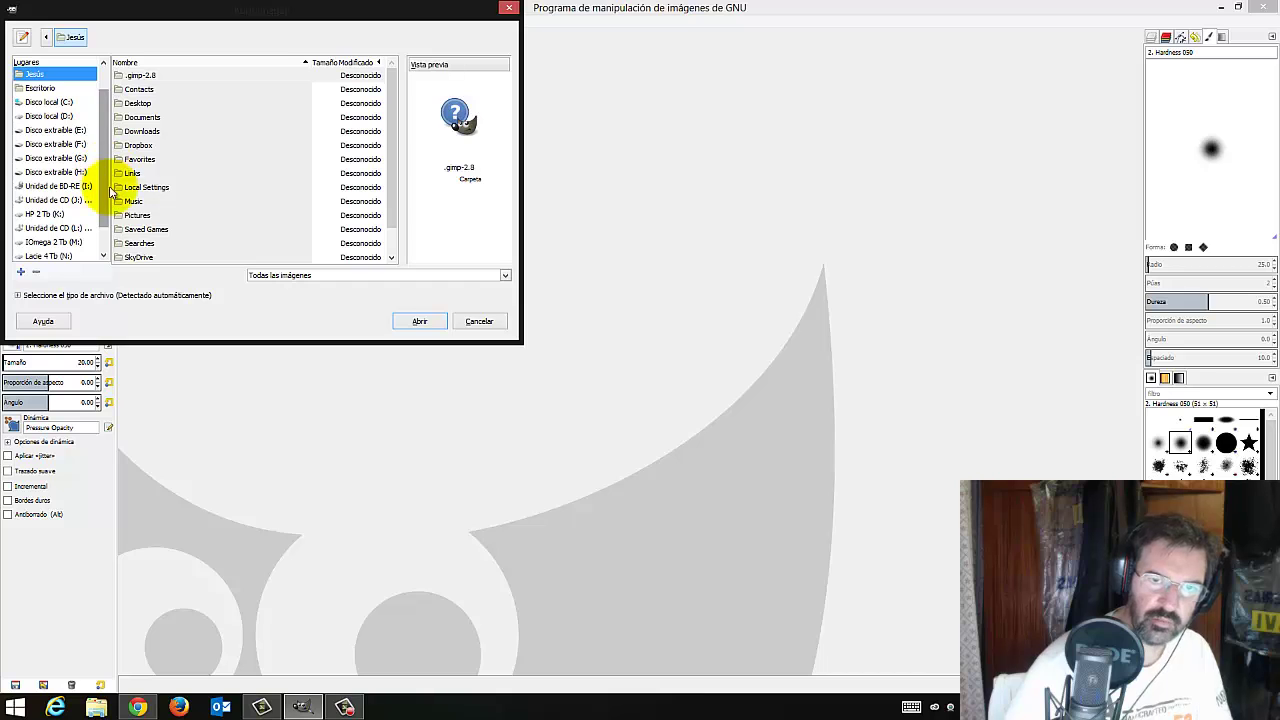
double_click(146, 214)
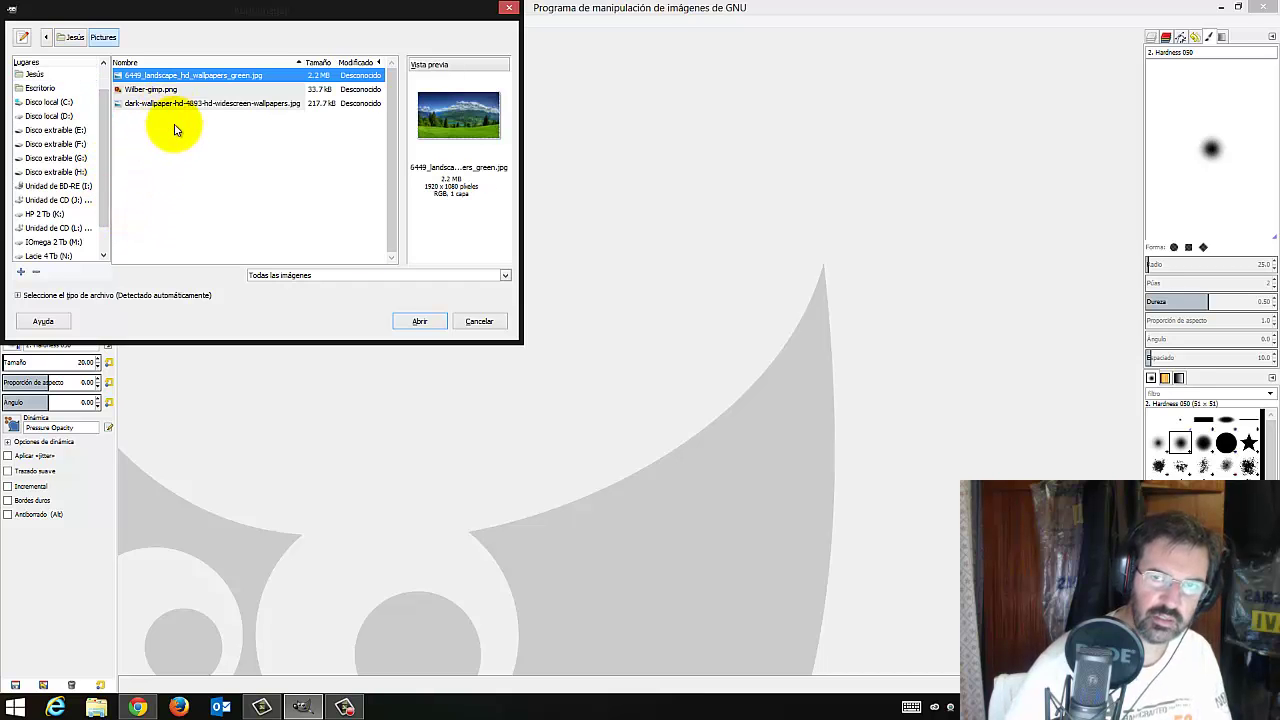
click(420, 324)
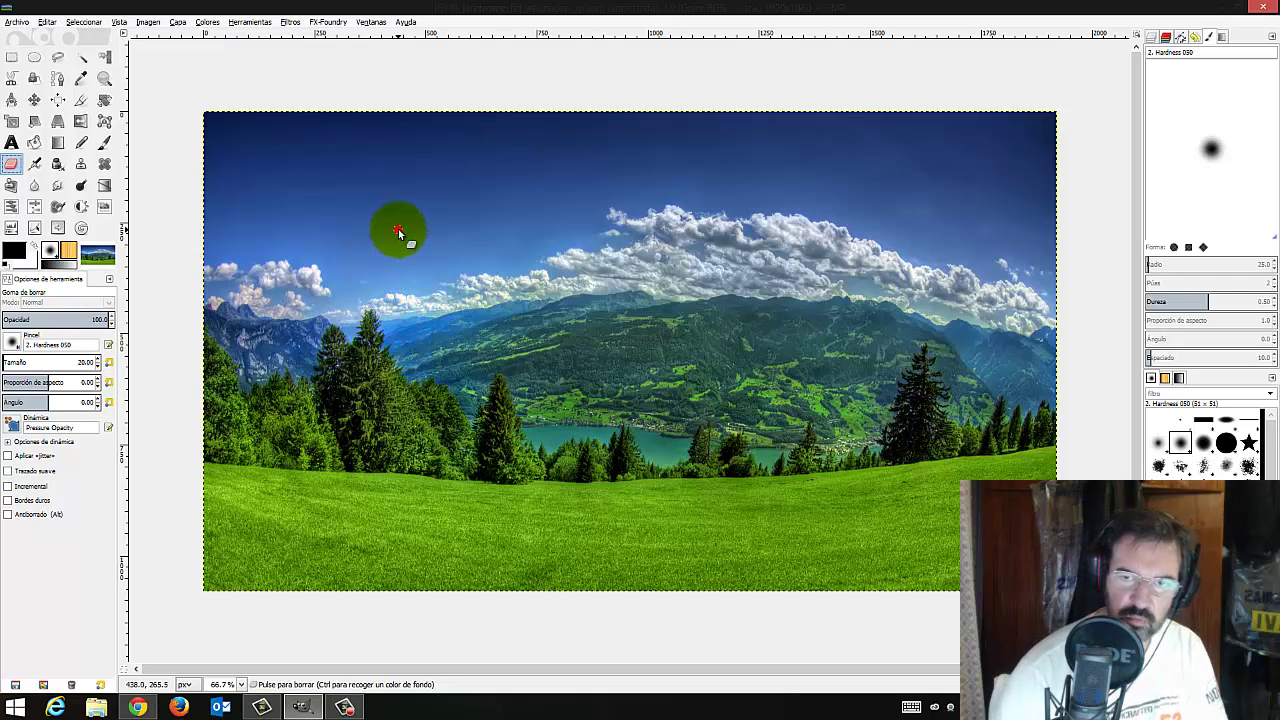
Erase a test Z across the sky, undo it, and go back to the manual
drag(397, 231, 516, 217)
mouse_move(406, 255)
mouse_down()
mouse_move(400, 310)
mouse_move(548, 302)
mouse_up()
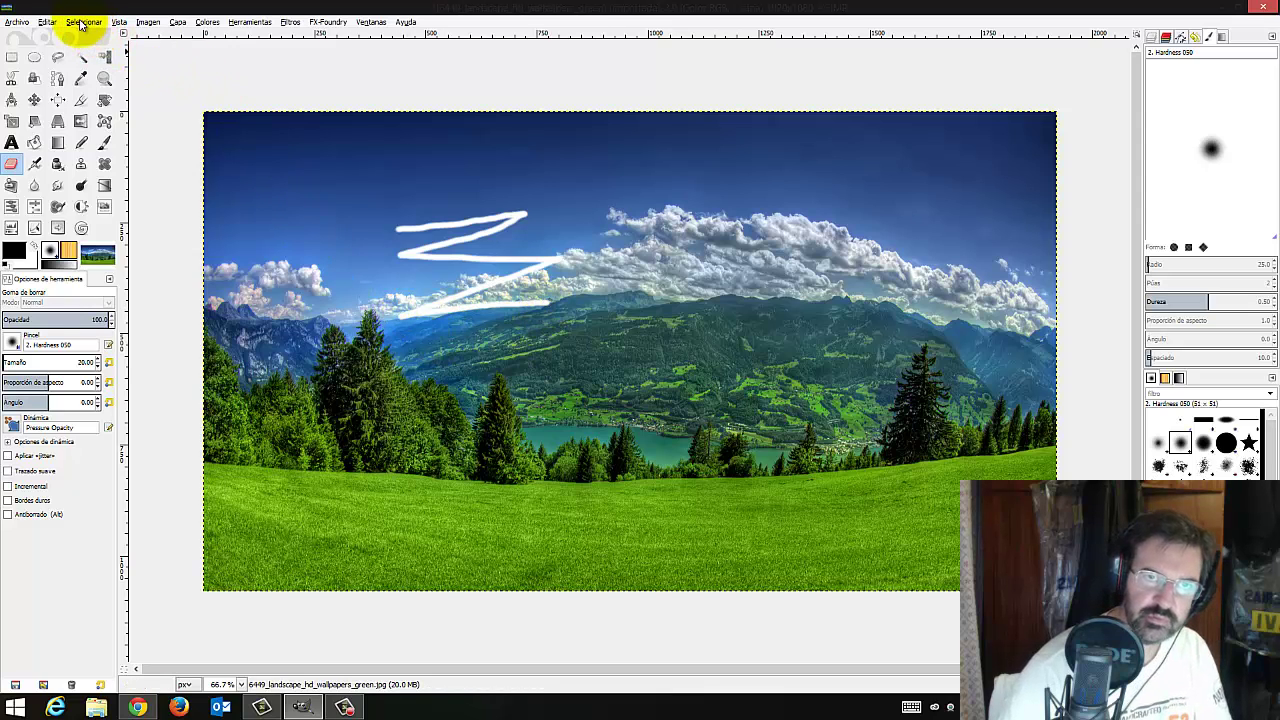
click(47, 22)
click(52, 37)
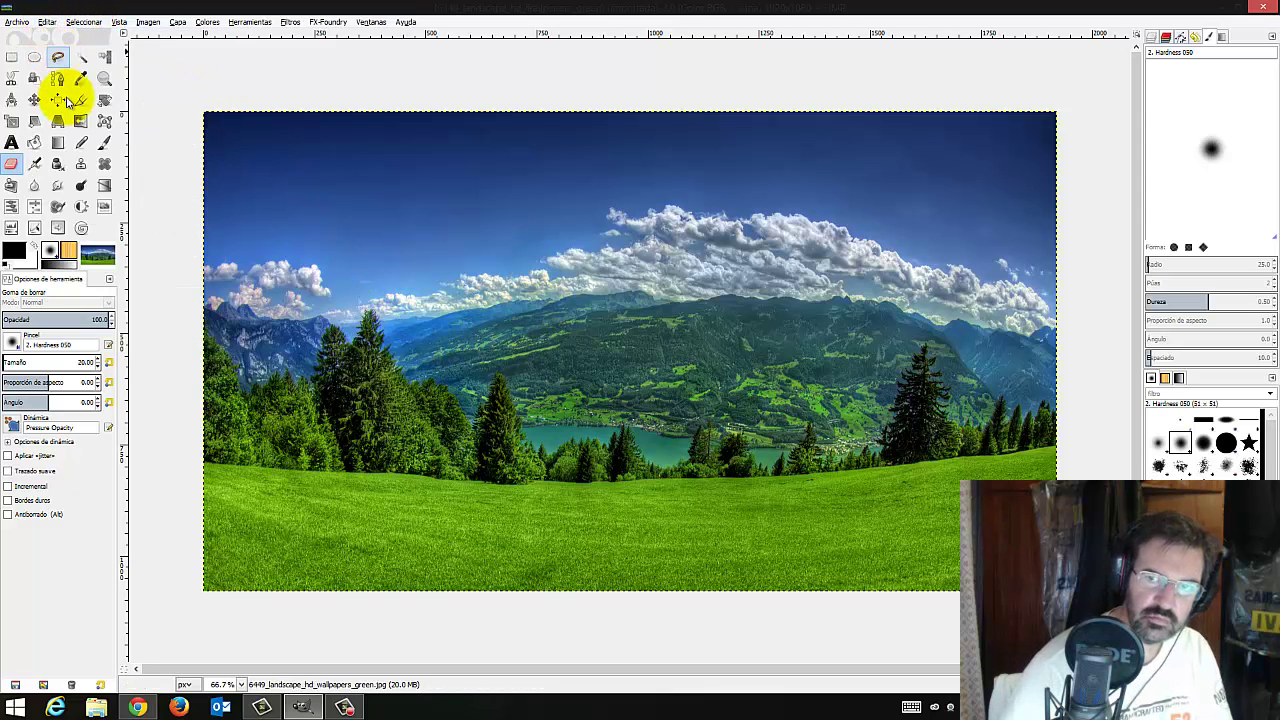
click(137, 707)
Read the manual's alpha-channel explanation and Figura 14.74, then return to the landscape in GIMP
scroll(168, 470, down, 3)
scroll(172, 458, down, 1)
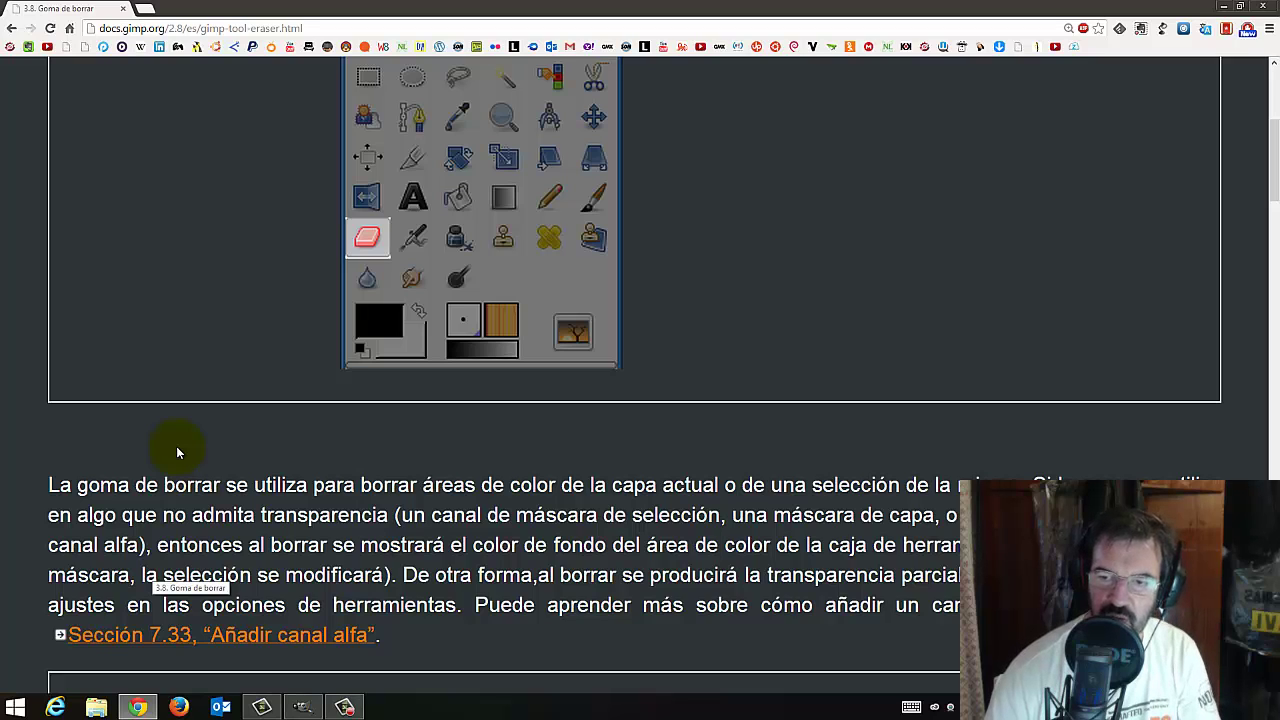
scroll(176, 446, down, 1)
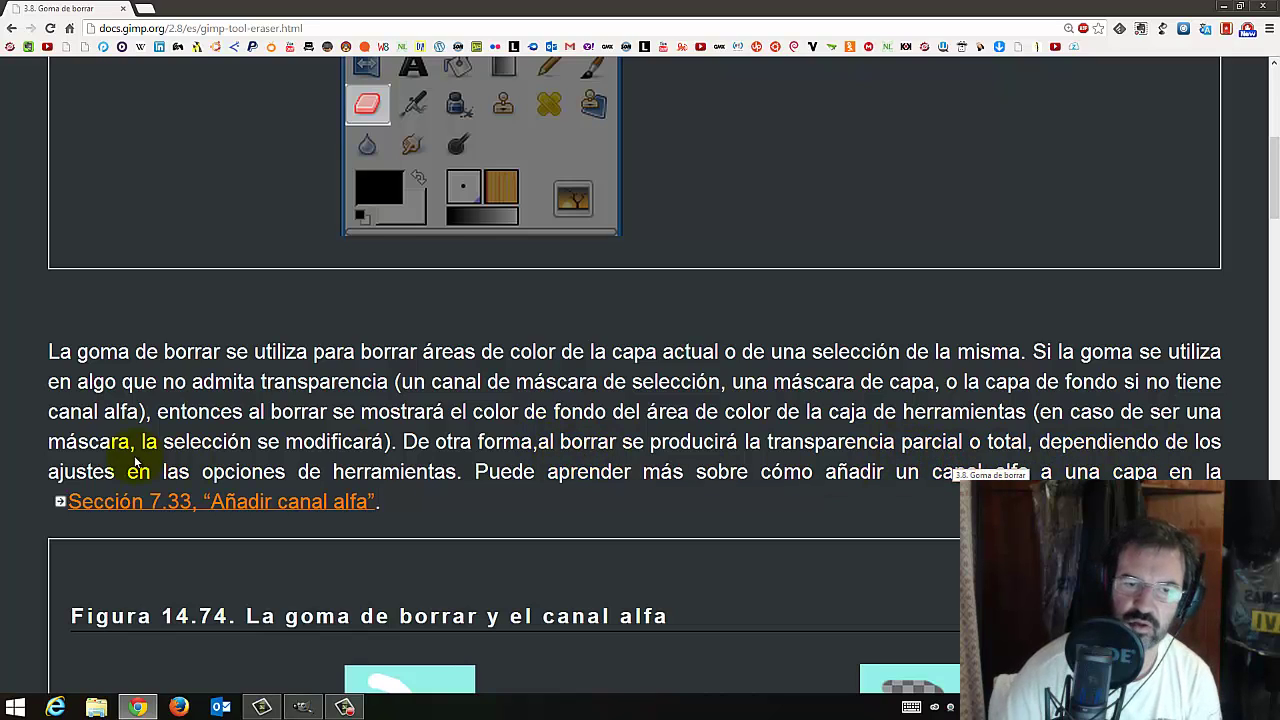
scroll(130, 470, down, 2)
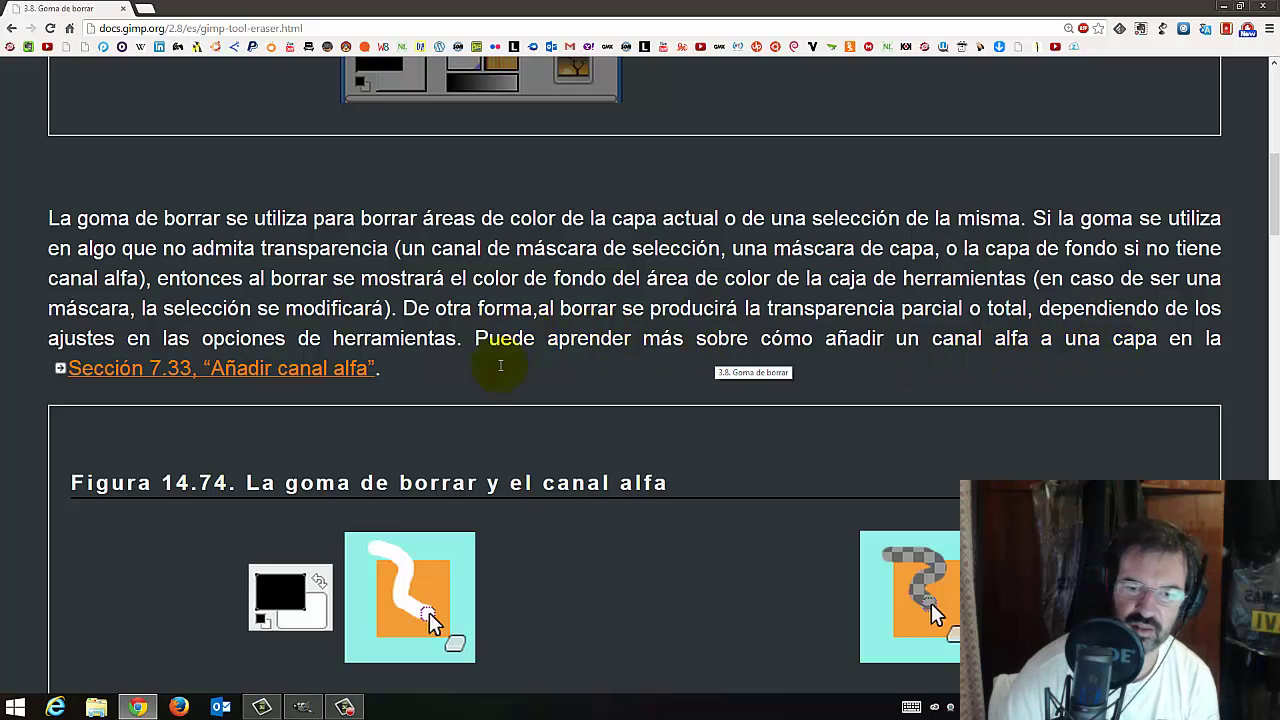
click(305, 707)
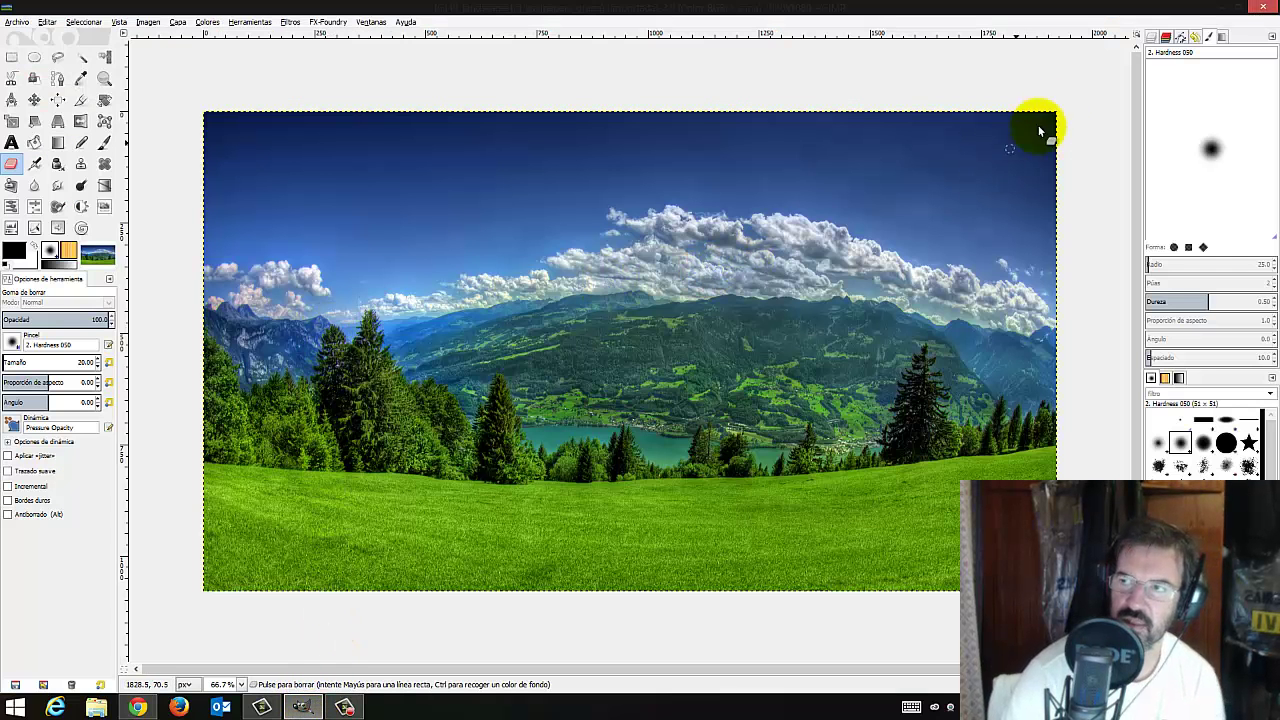
Inspect the image's colour channels and the Azul channel's options
click(1151, 38)
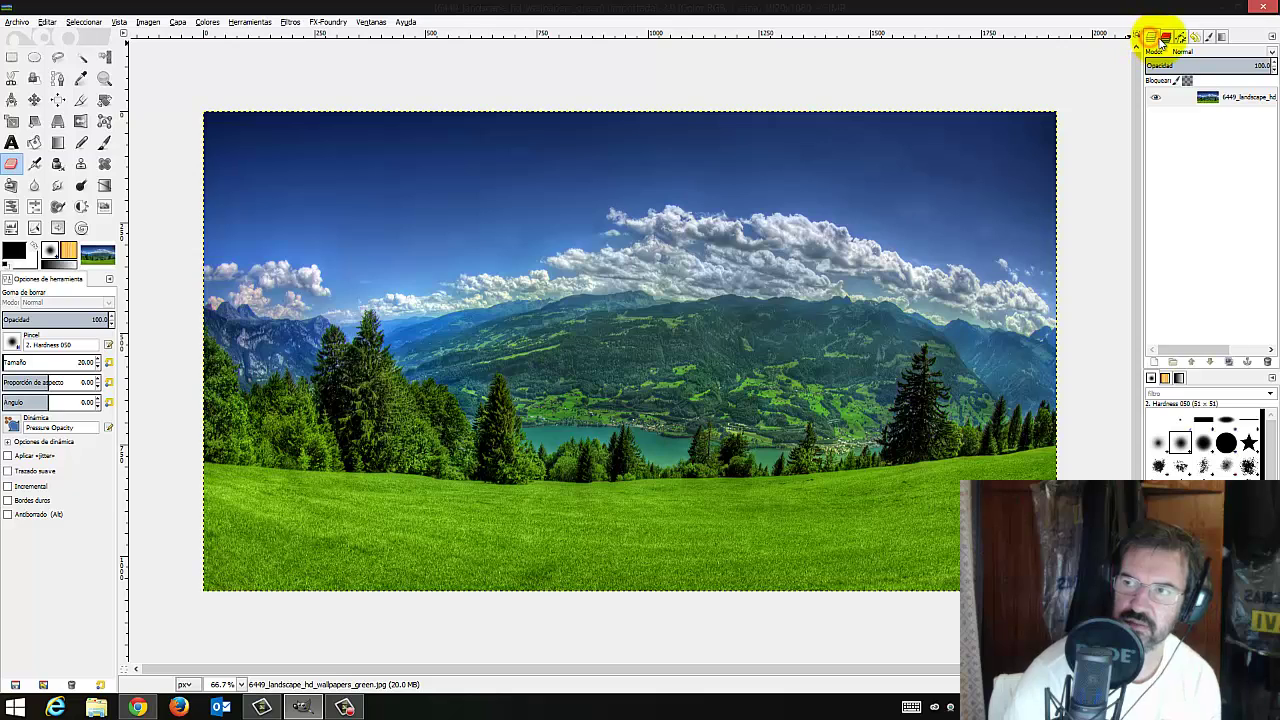
click(1166, 38)
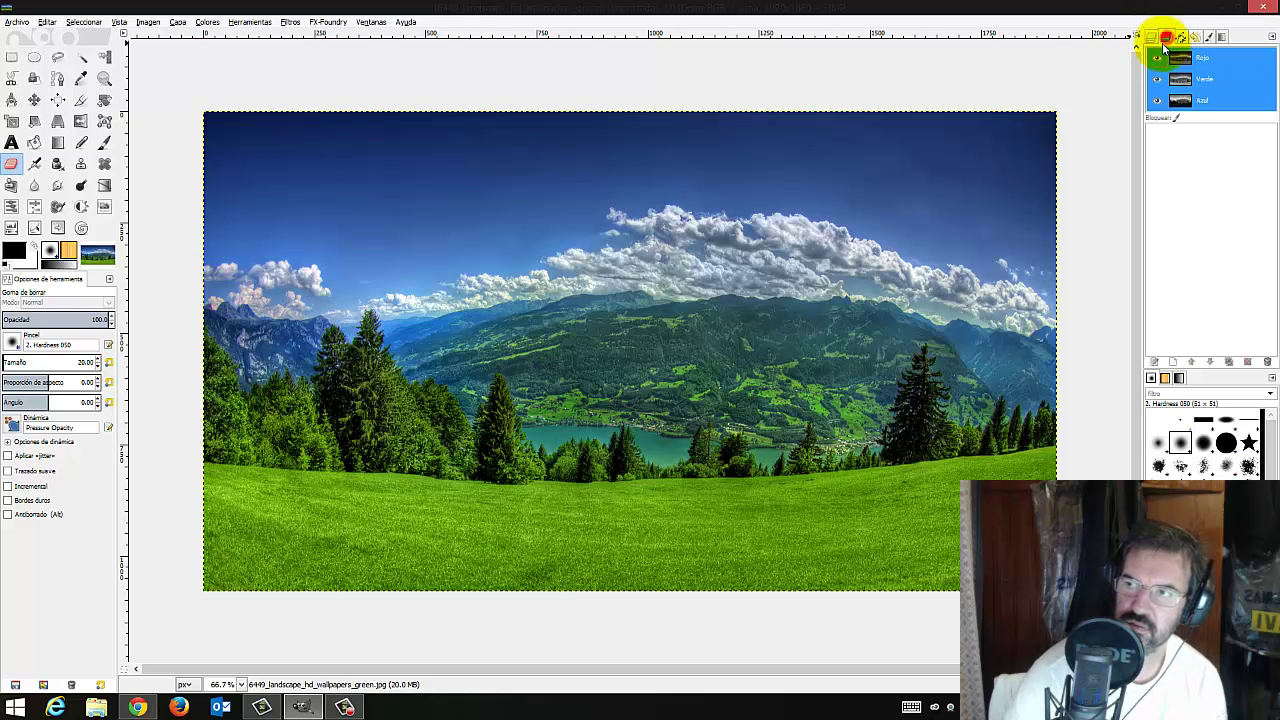
right_click(1173, 110)
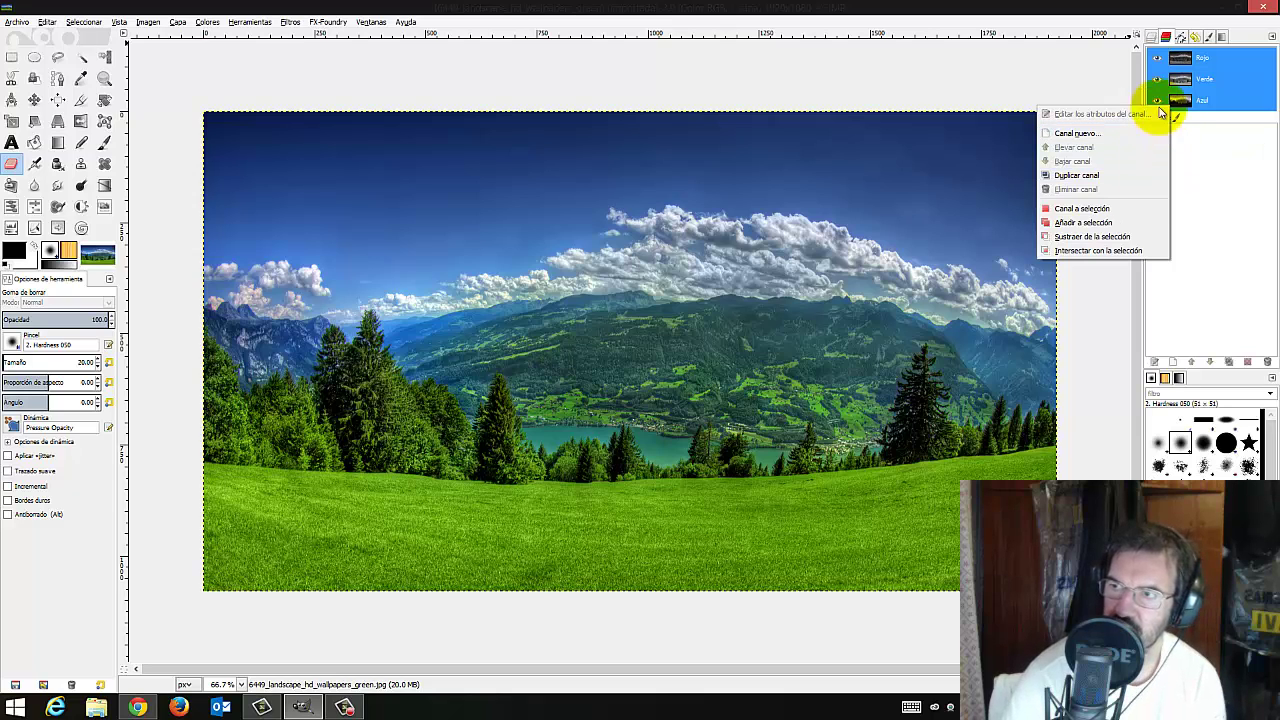
click(1157, 46)
Add an alpha channel to the landscape layer and confirm it's there
click(1151, 36)
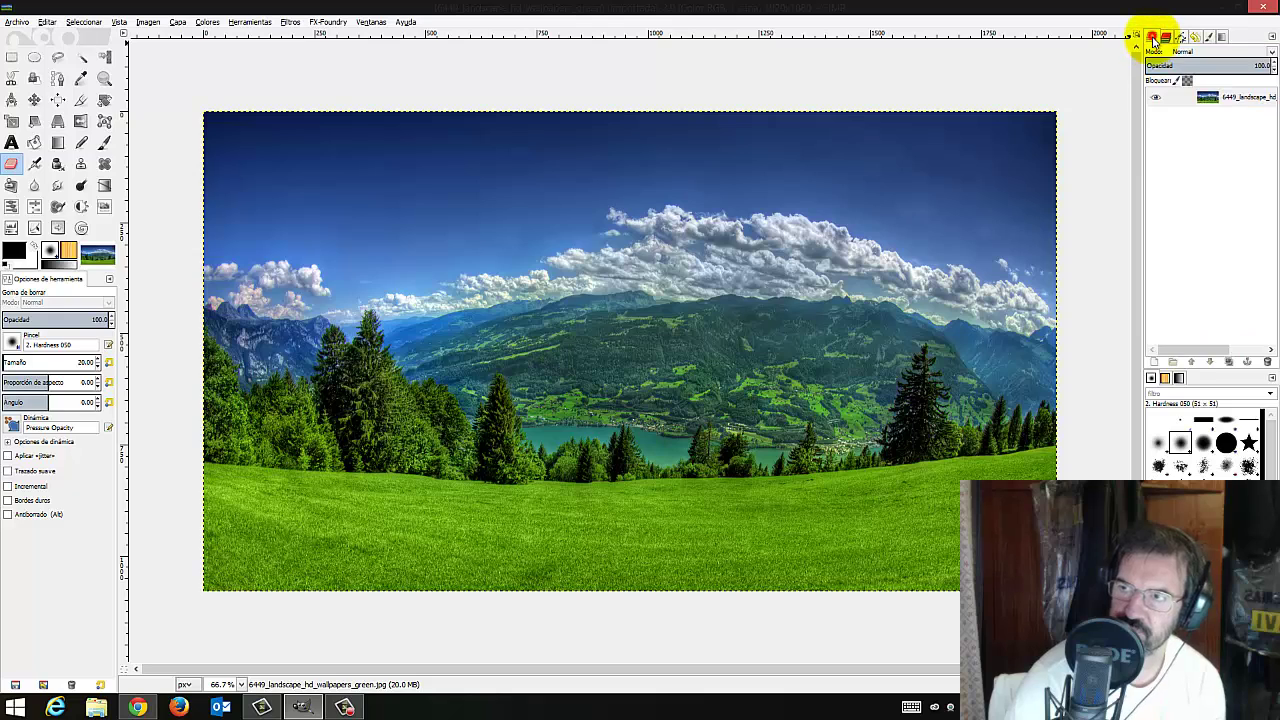
right_click(1178, 97)
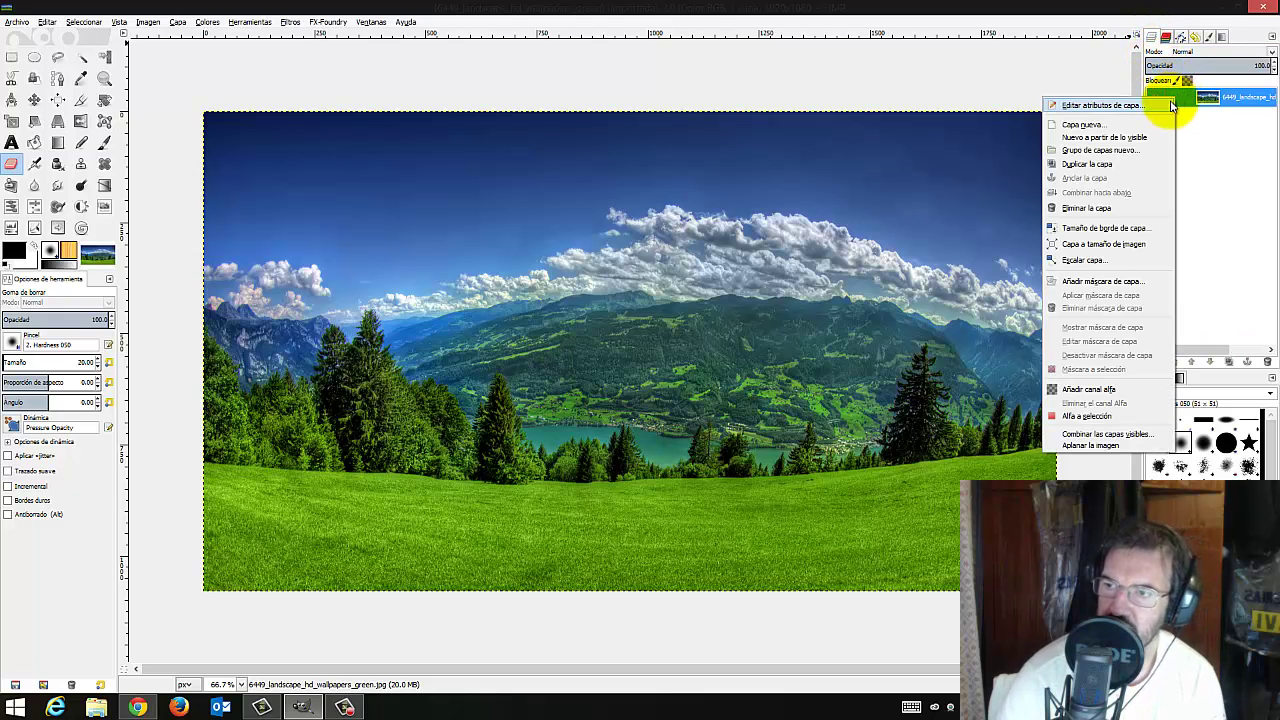
click(1124, 390)
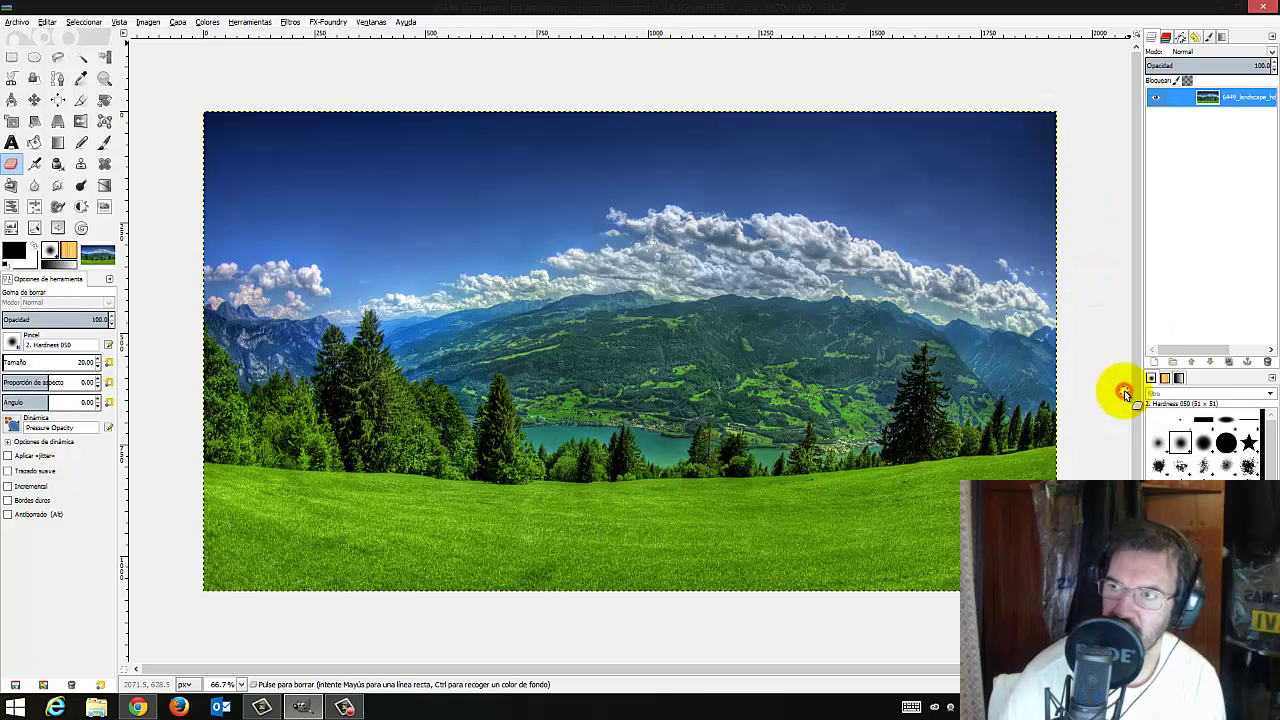
right_click(1200, 100)
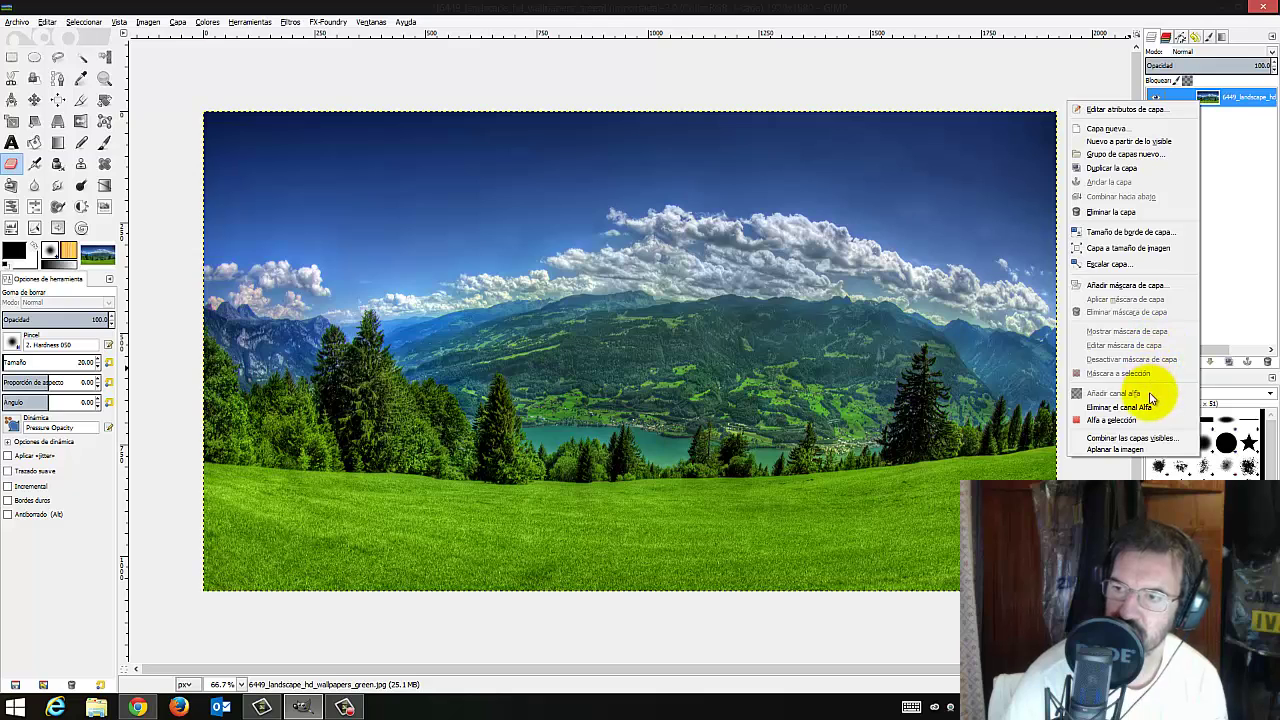
click(1232, 174)
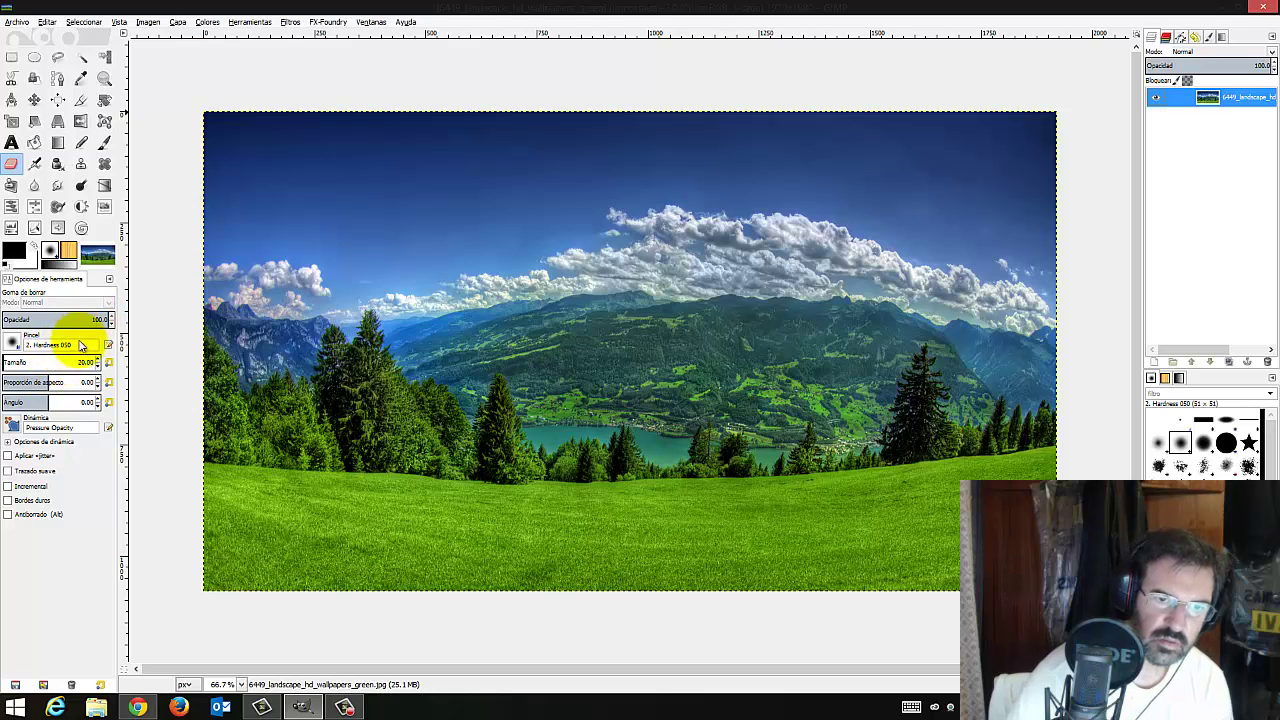
Erase a path toward the clouds and a large soft band, then shrink the eraser
click(342, 352)
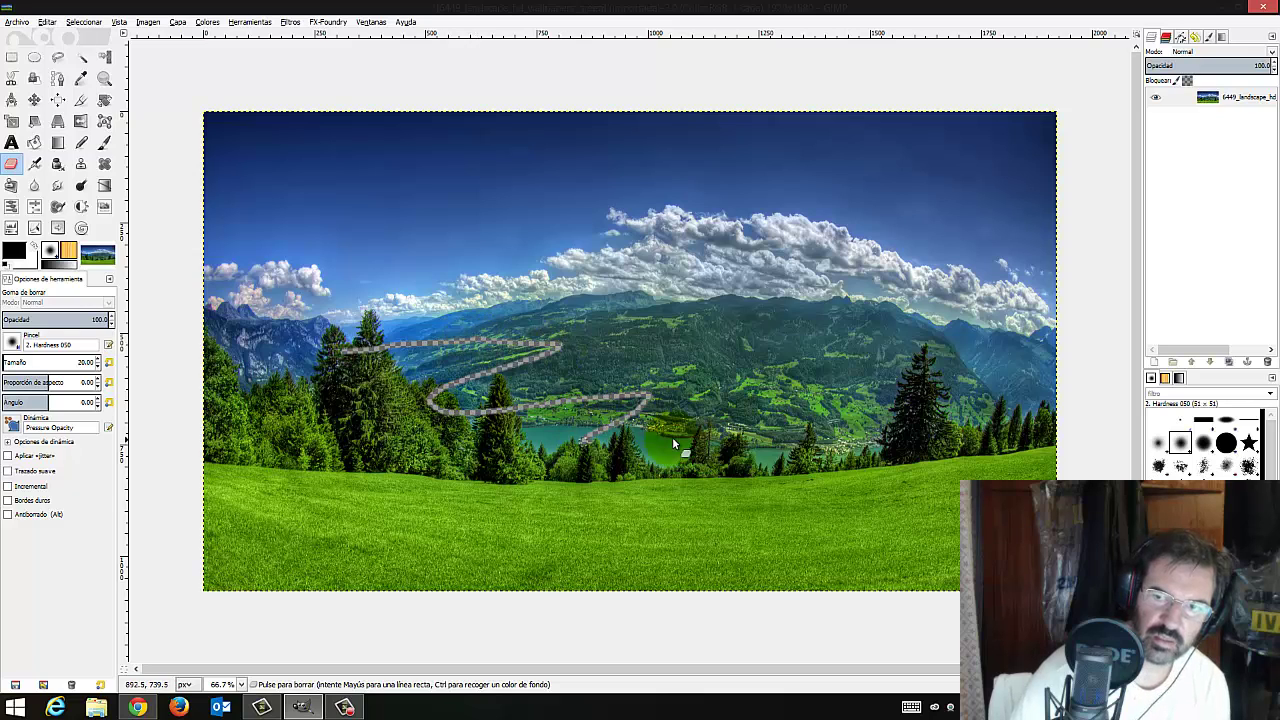
drag(648, 279, 706, 236)
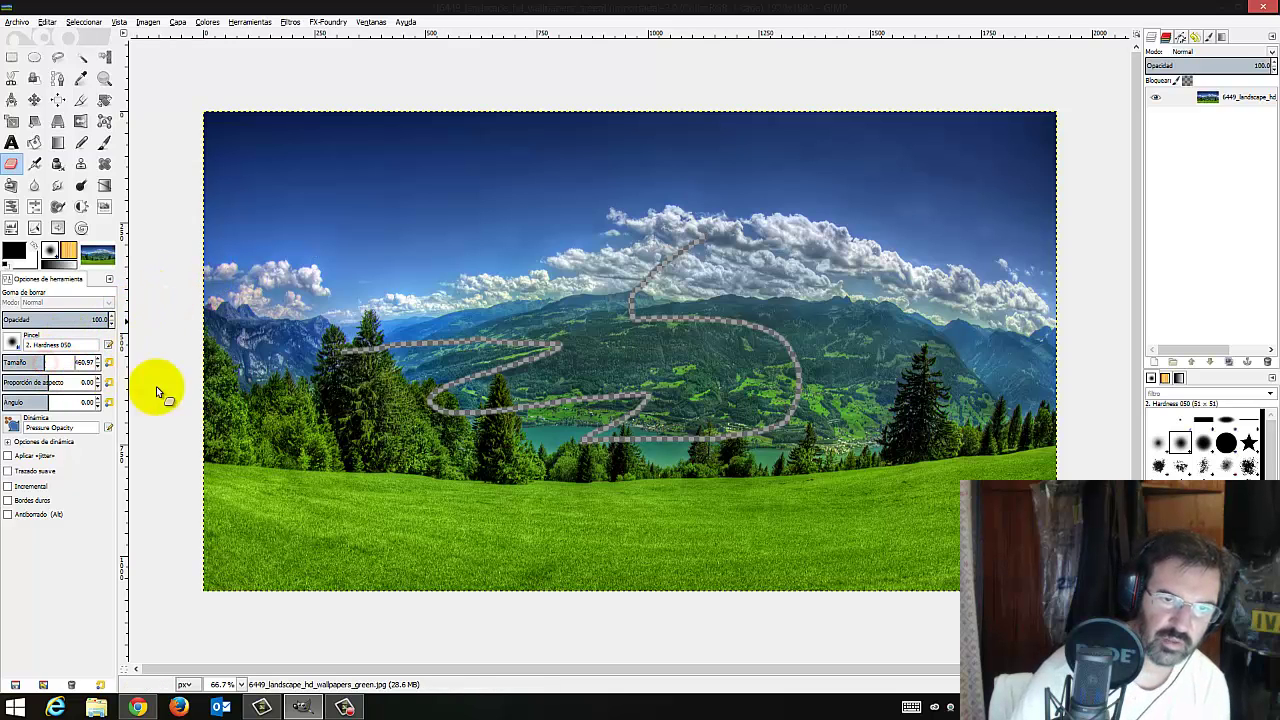
mouse_move(344, 253)
mouse_down()
mouse_move(779, 298)
mouse_move(450, 368)
mouse_move(636, 401)
mouse_move(772, 456)
mouse_move(520, 466)
mouse_up()
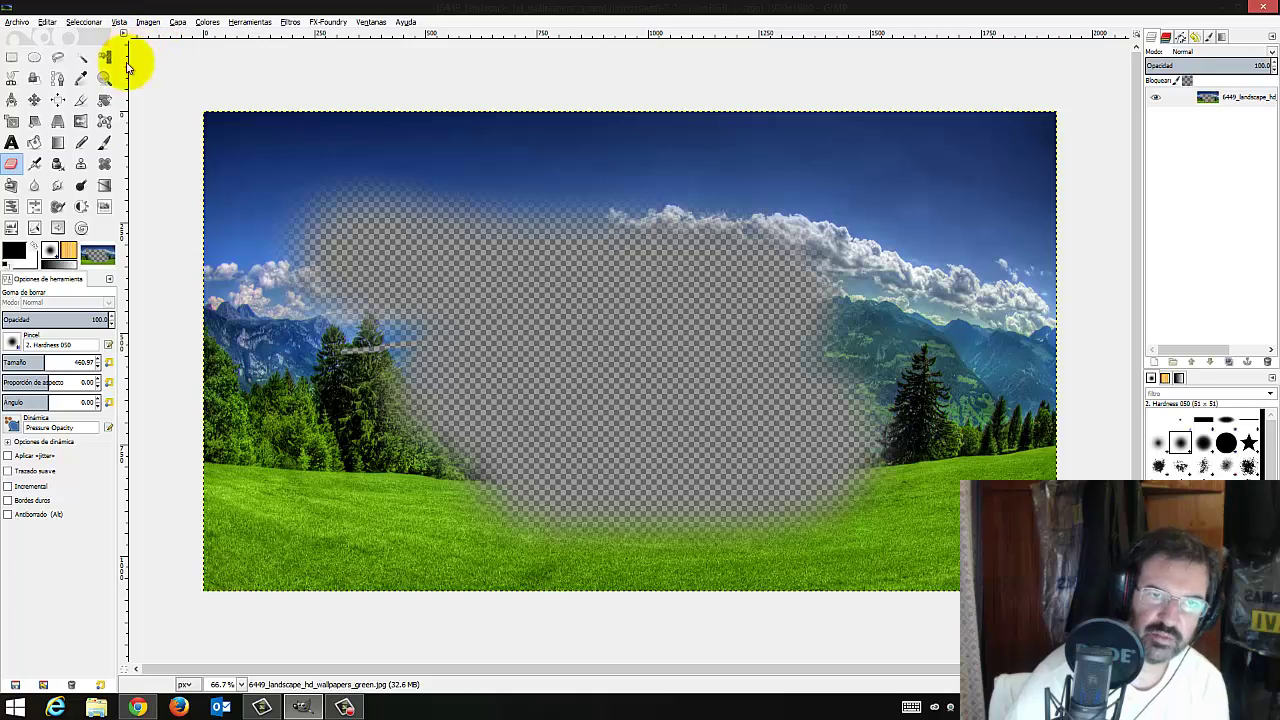
drag(24, 362, 10, 363)
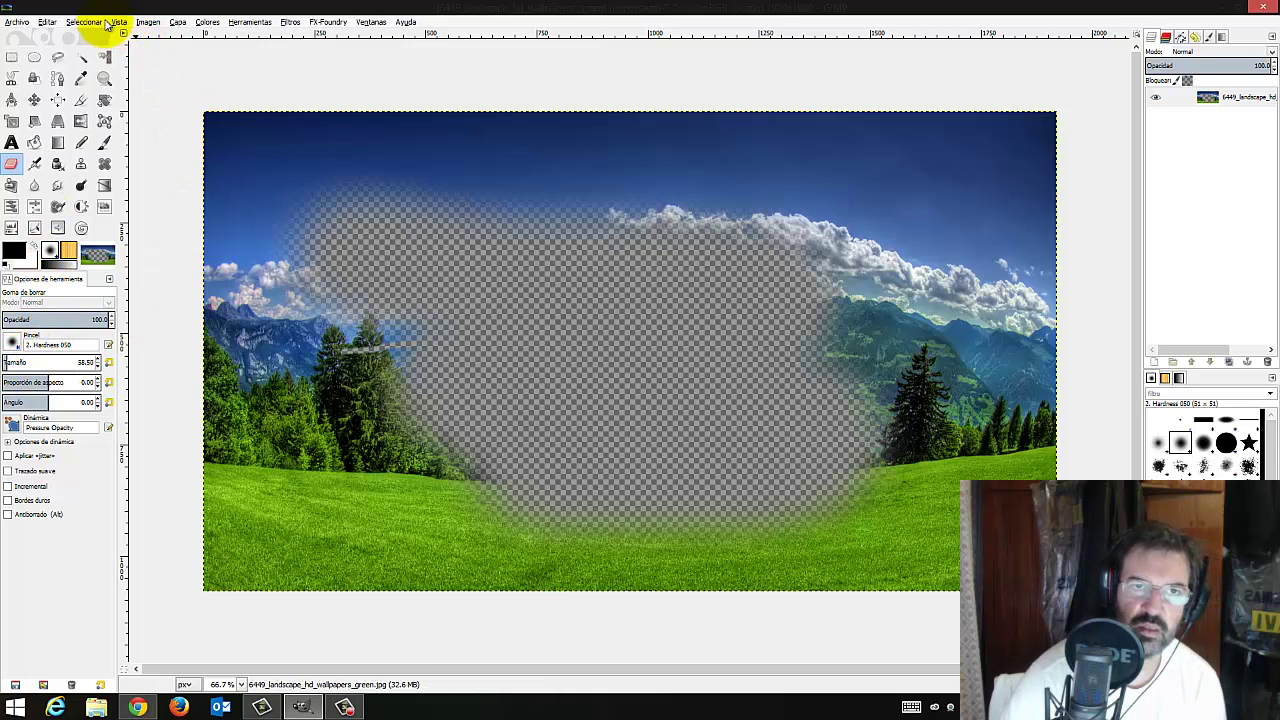
Undo all the erased strokes to restore the landscape
click(47, 22)
click(50, 37)
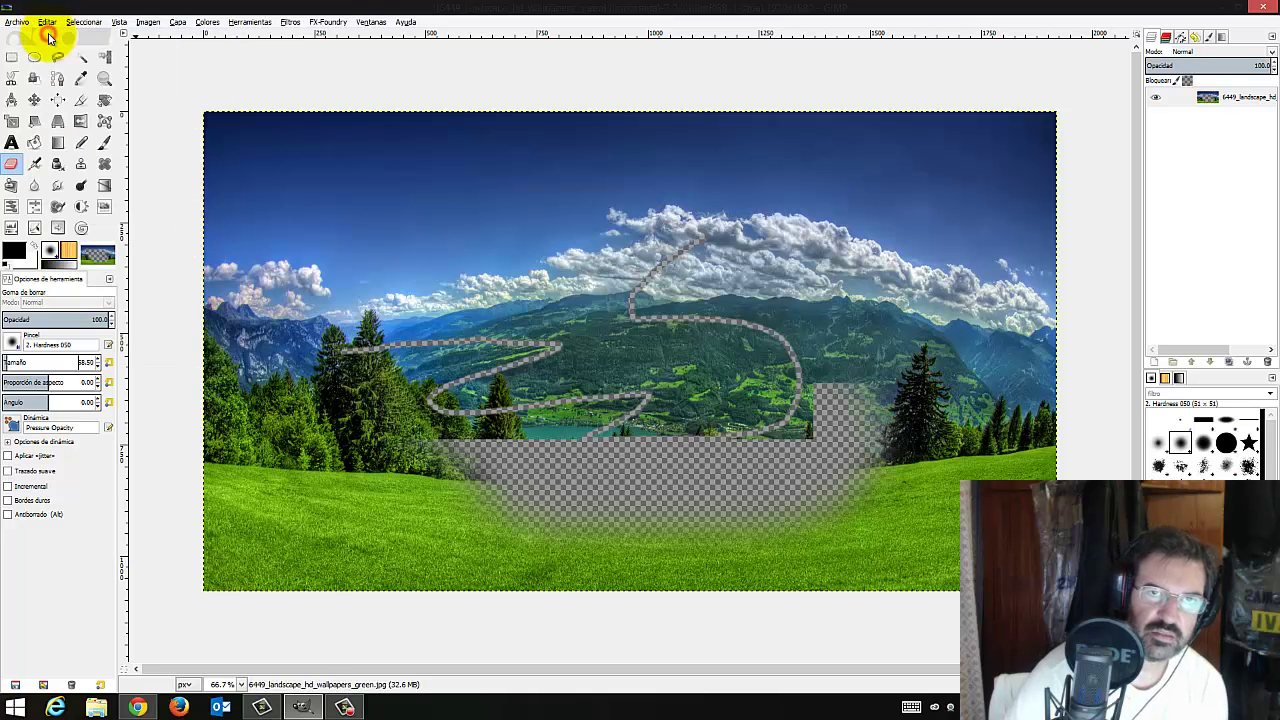
key(ctrl+z)
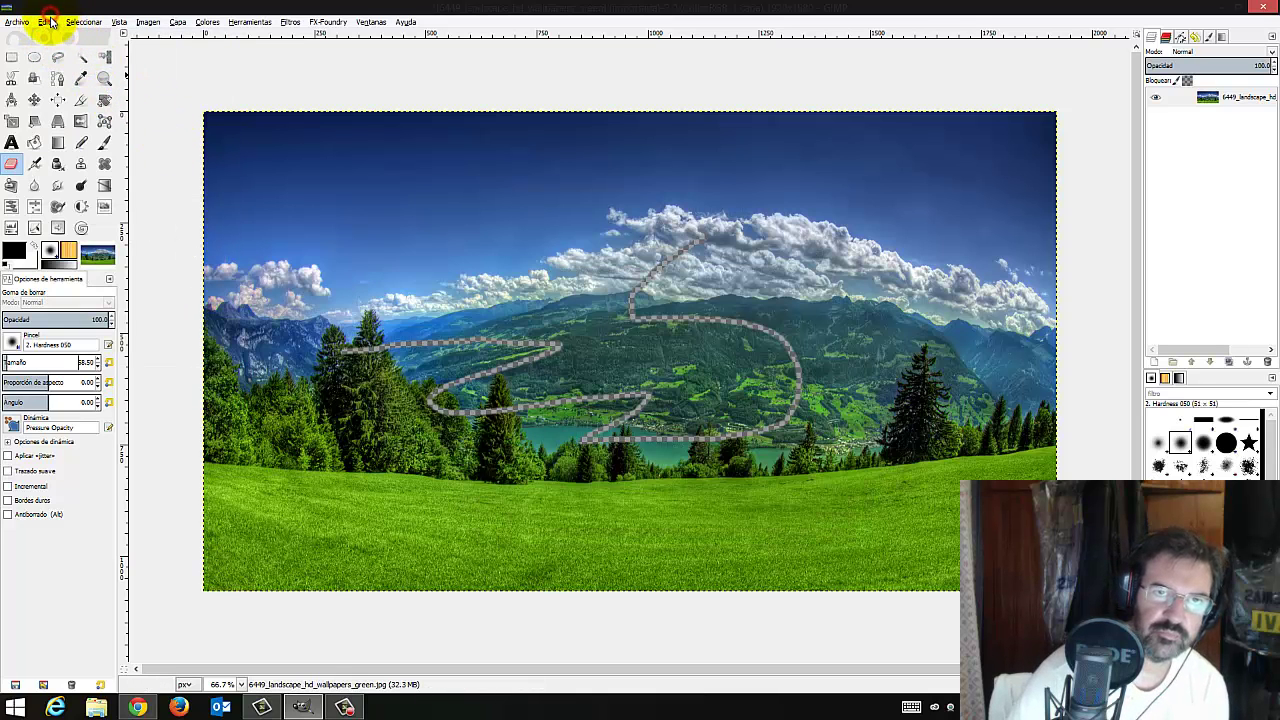
click(50, 22)
click(50, 37)
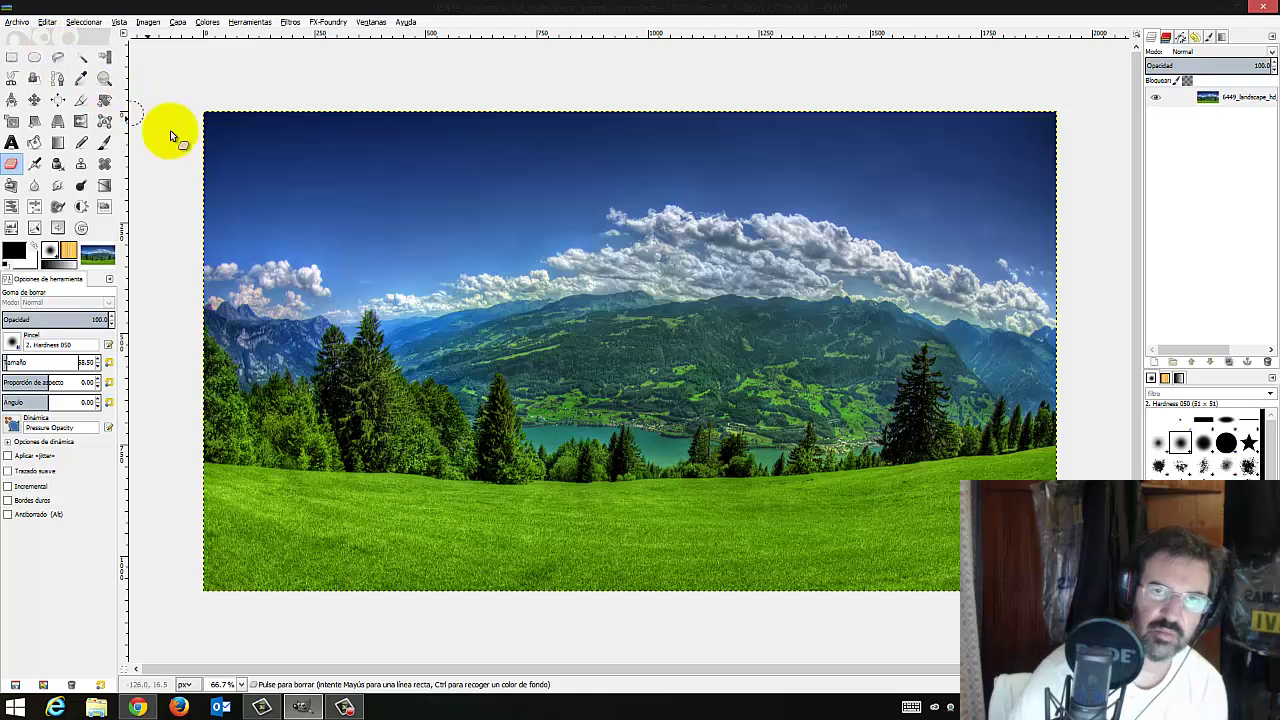
Scroll the eraser manual past Figura 14.74 to the Bordes duros paragraph and tablet tip
click(138, 707)
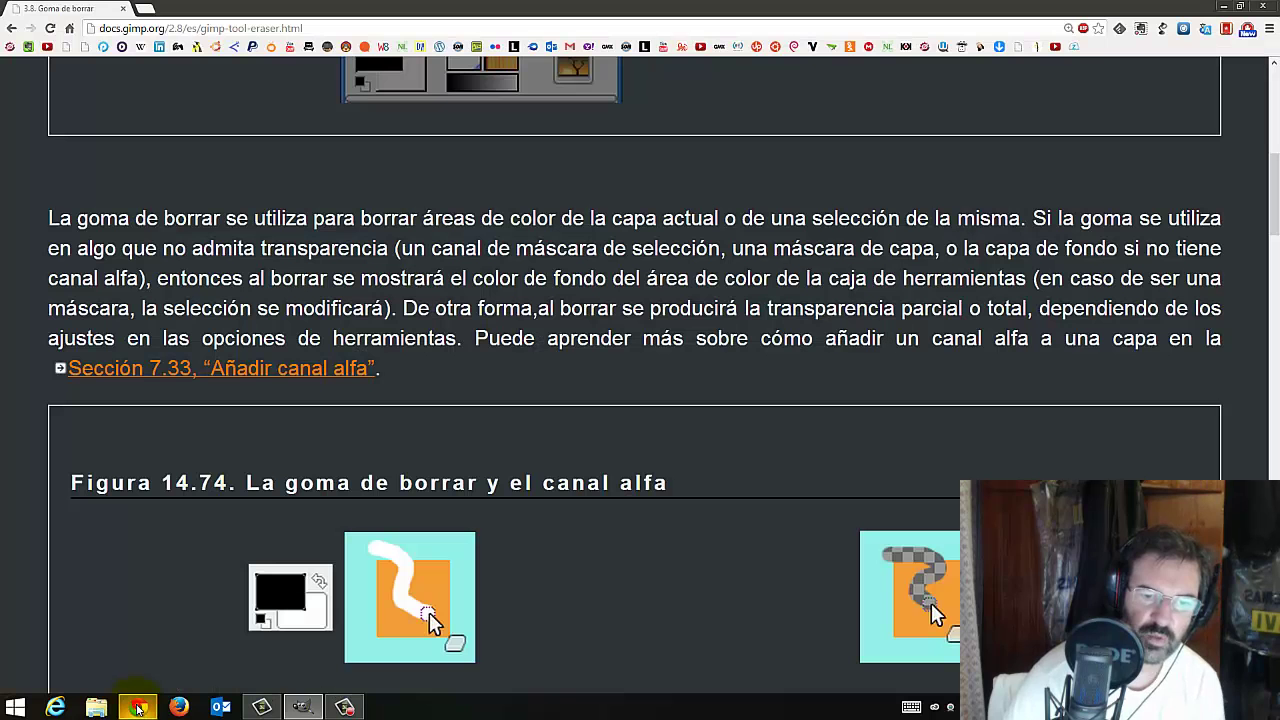
scroll(125, 475, down, 2)
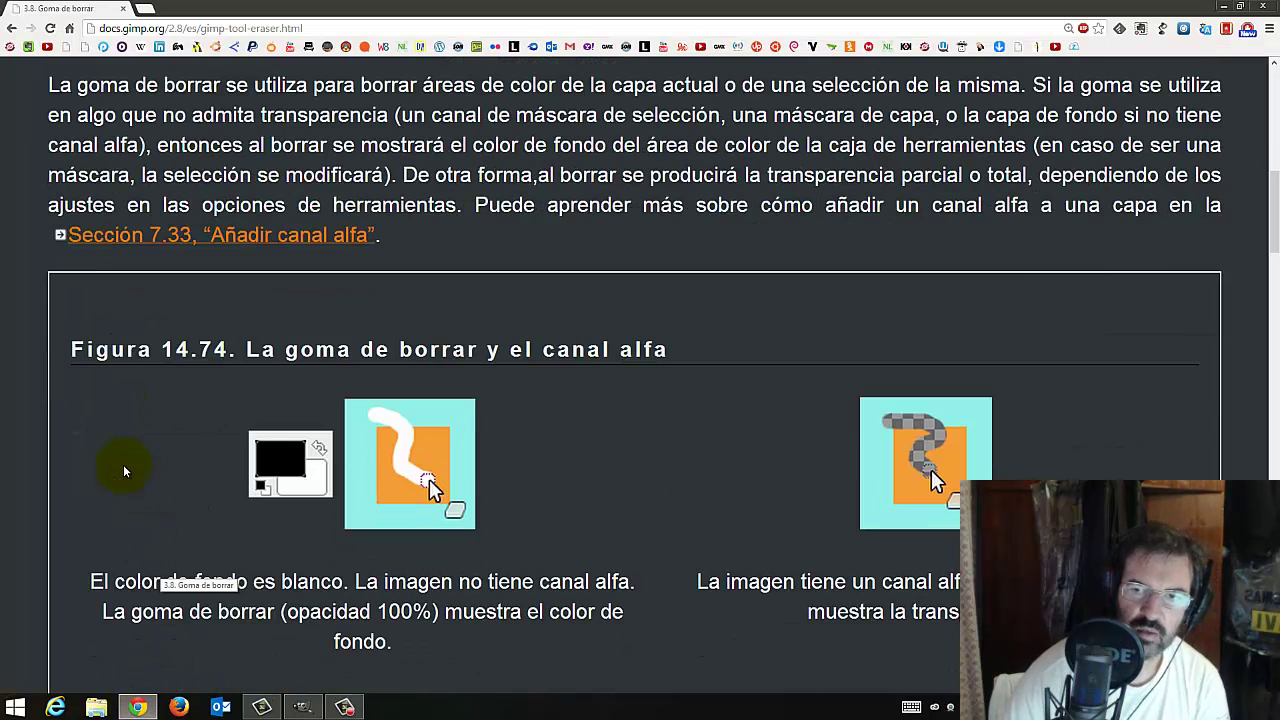
scroll(123, 468, down, 1)
scroll(123, 465, down, 1)
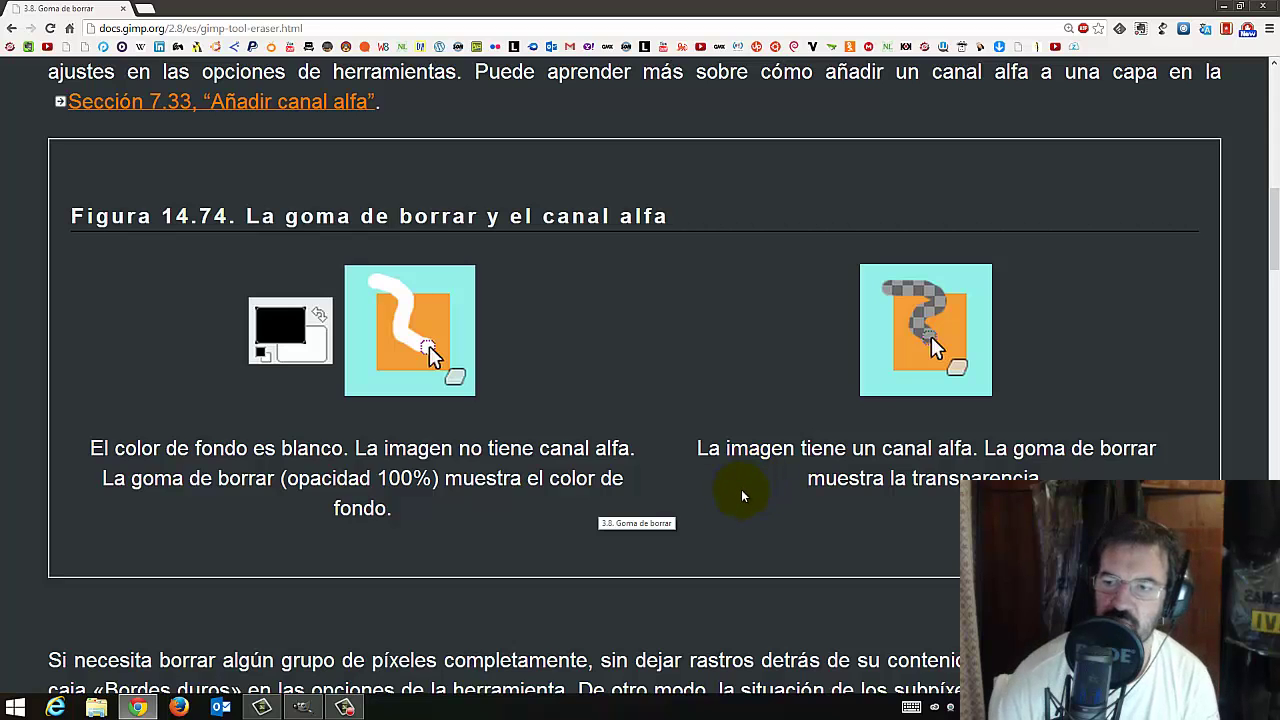
scroll(742, 496, down, 2)
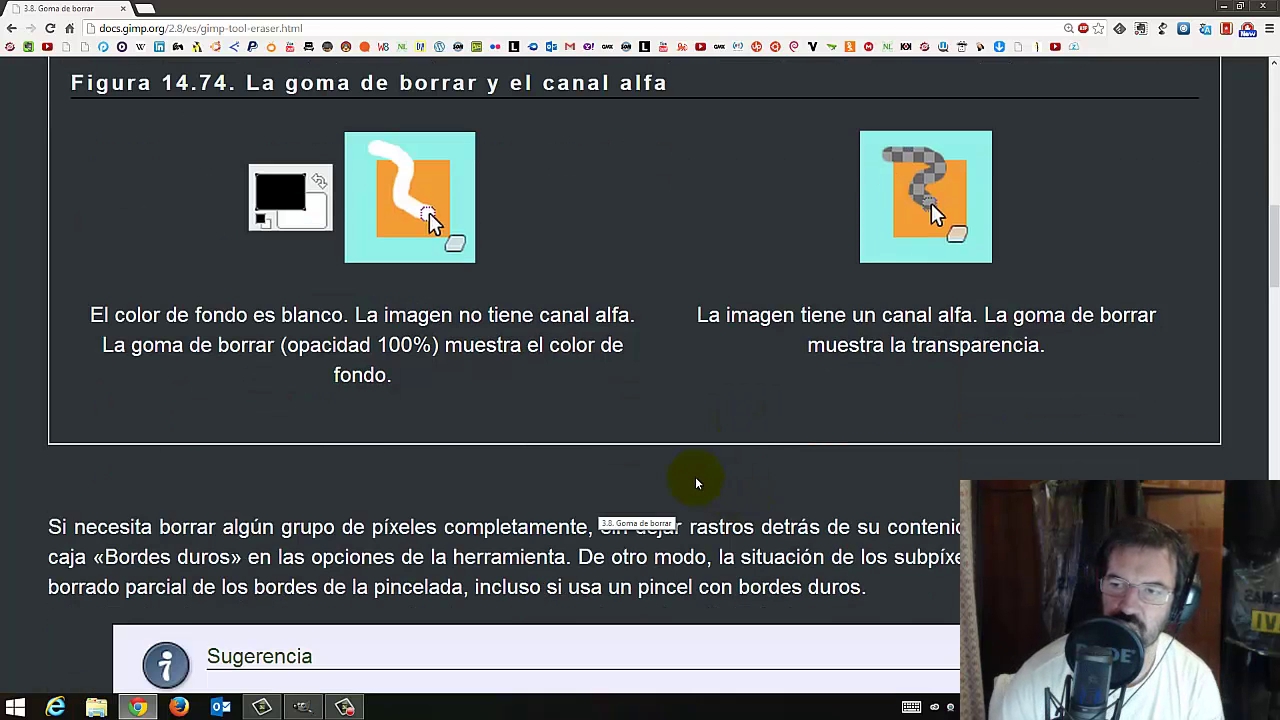
scroll(620, 453, down, 2)
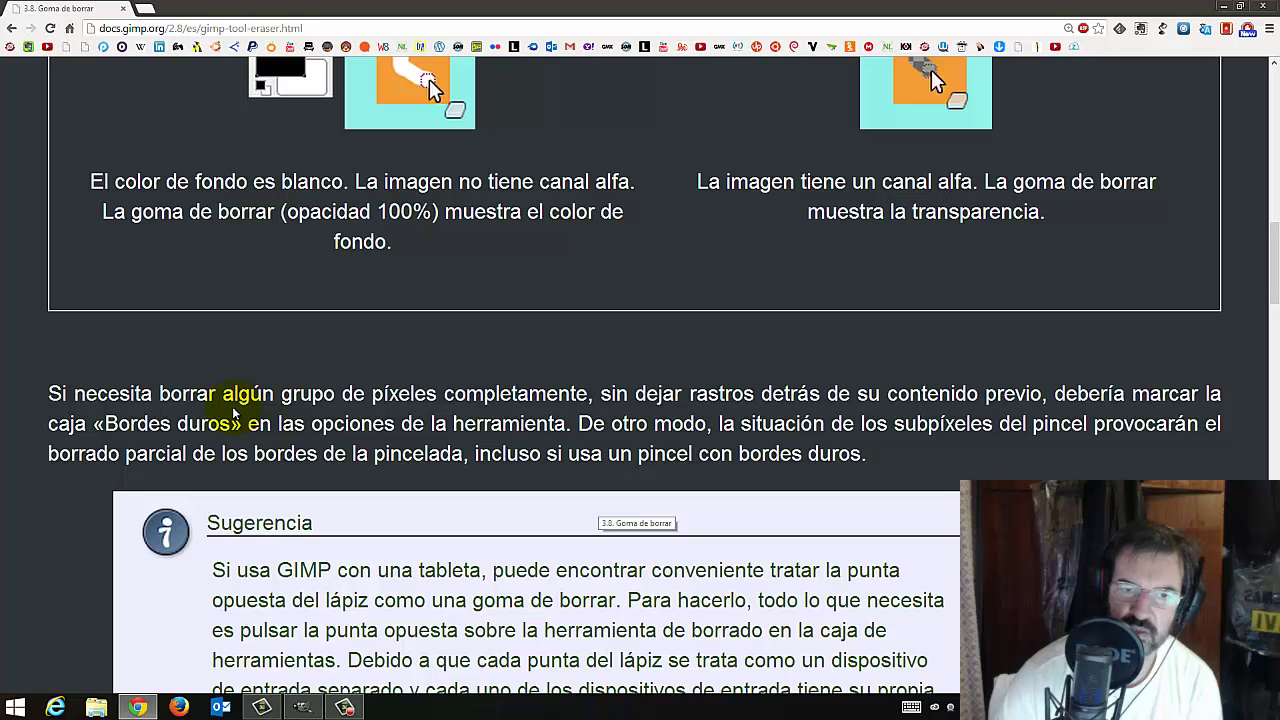
scroll(235, 412, down, 2)
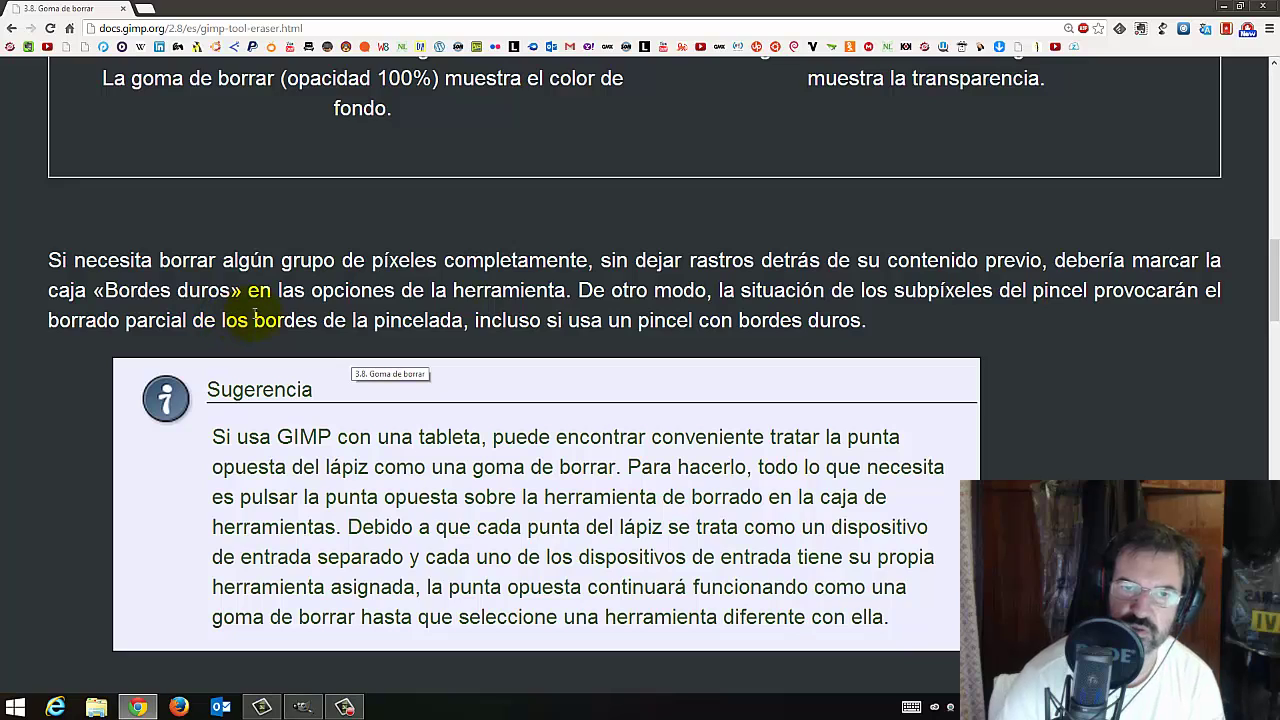
scroll(445, 318, down, 1)
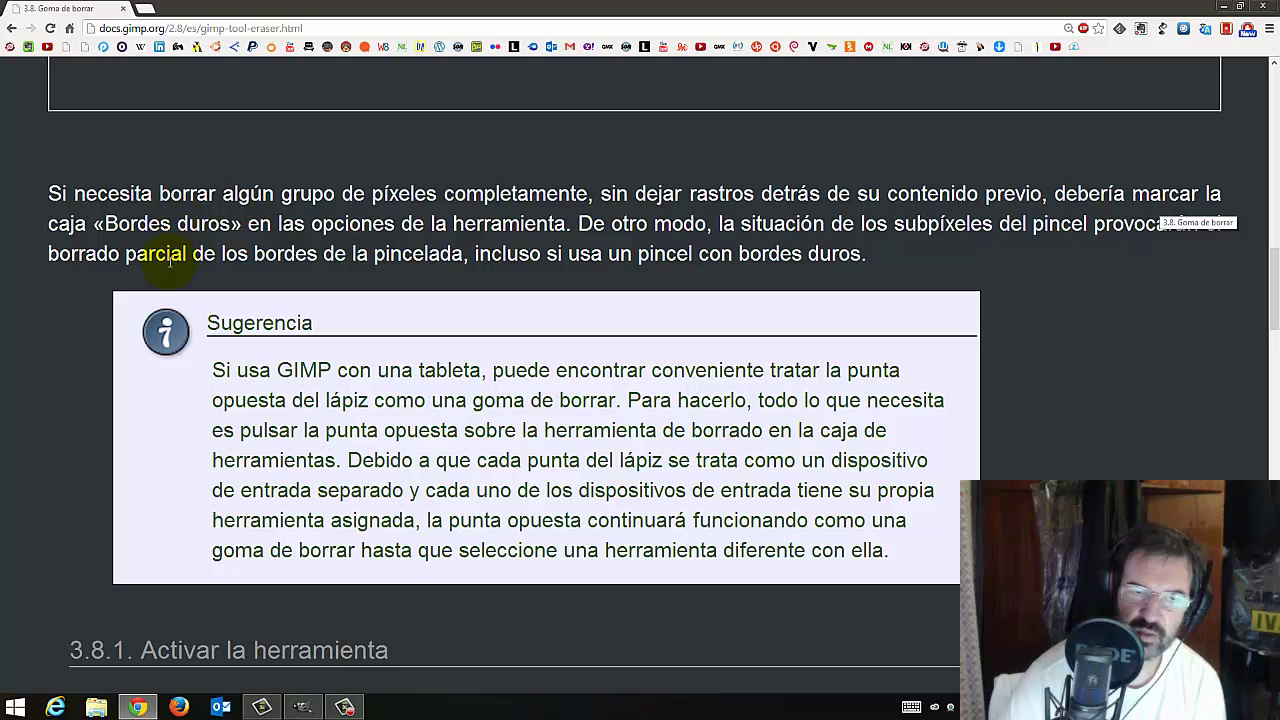
Erase one hard-edged and one soft-edged diagonal stroke across the sky to compare them
click(300, 707)
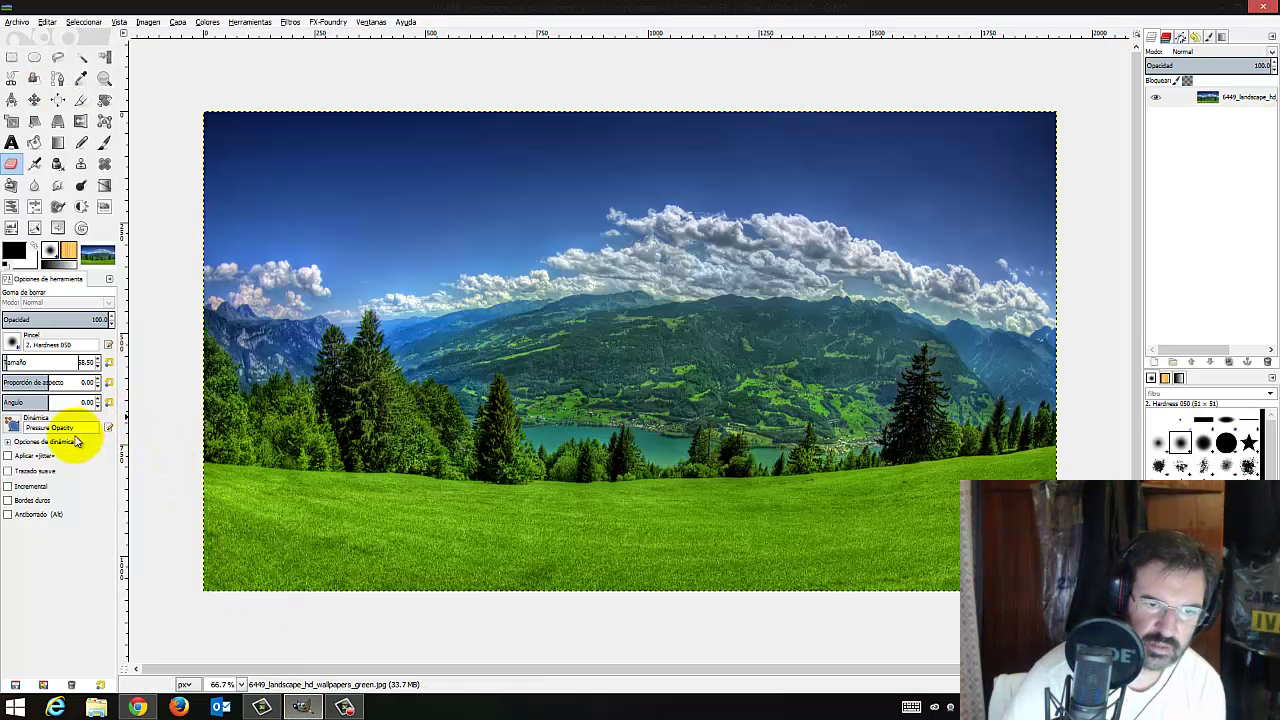
click(8, 500)
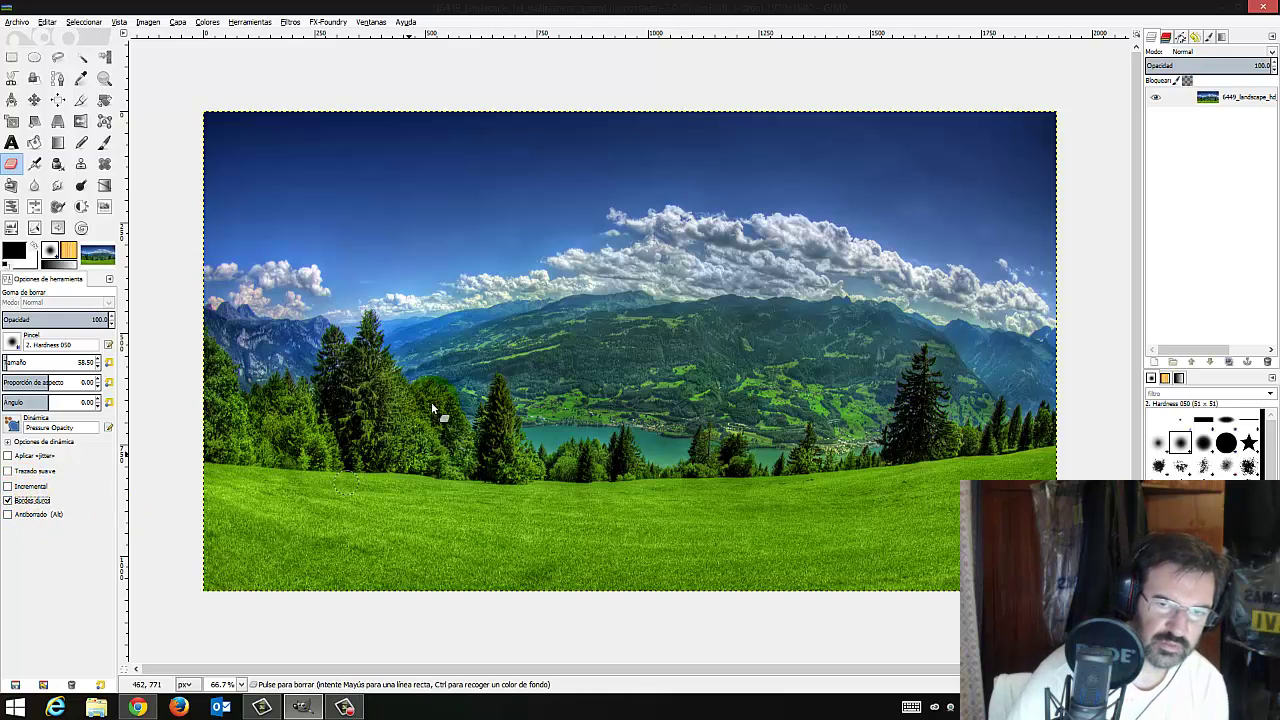
drag(390, 230, 542, 295)
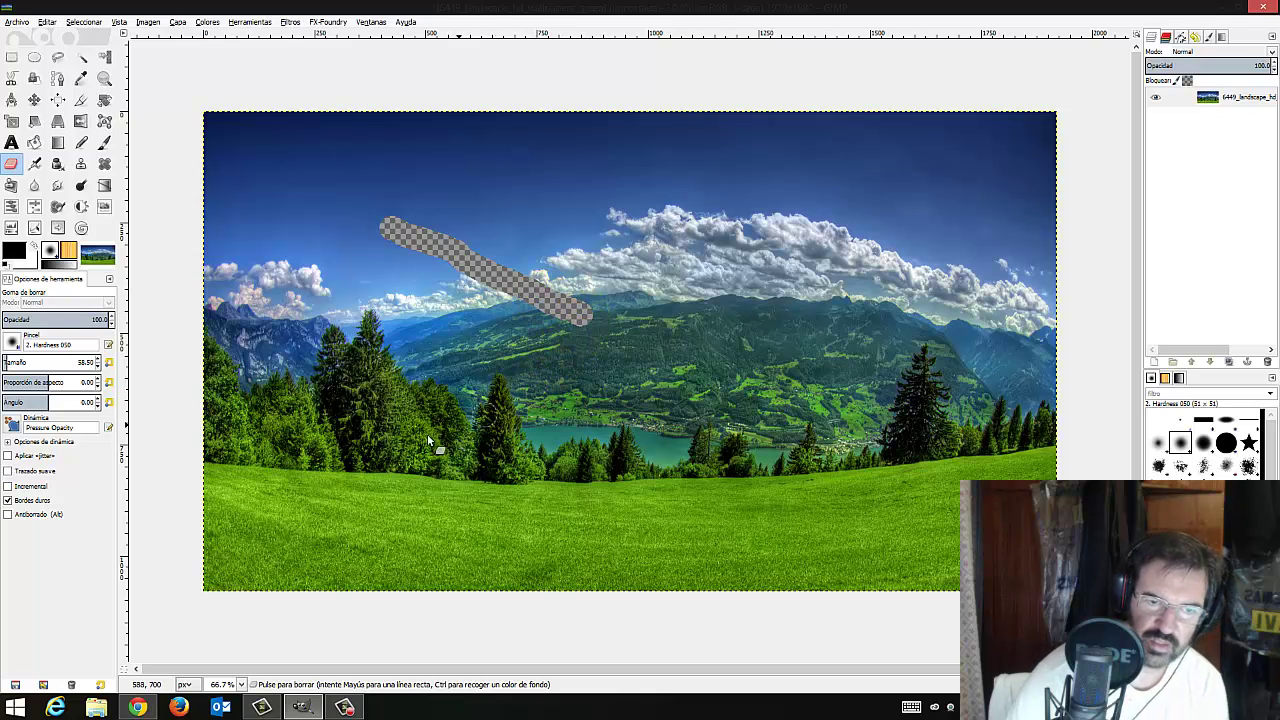
click(22, 500)
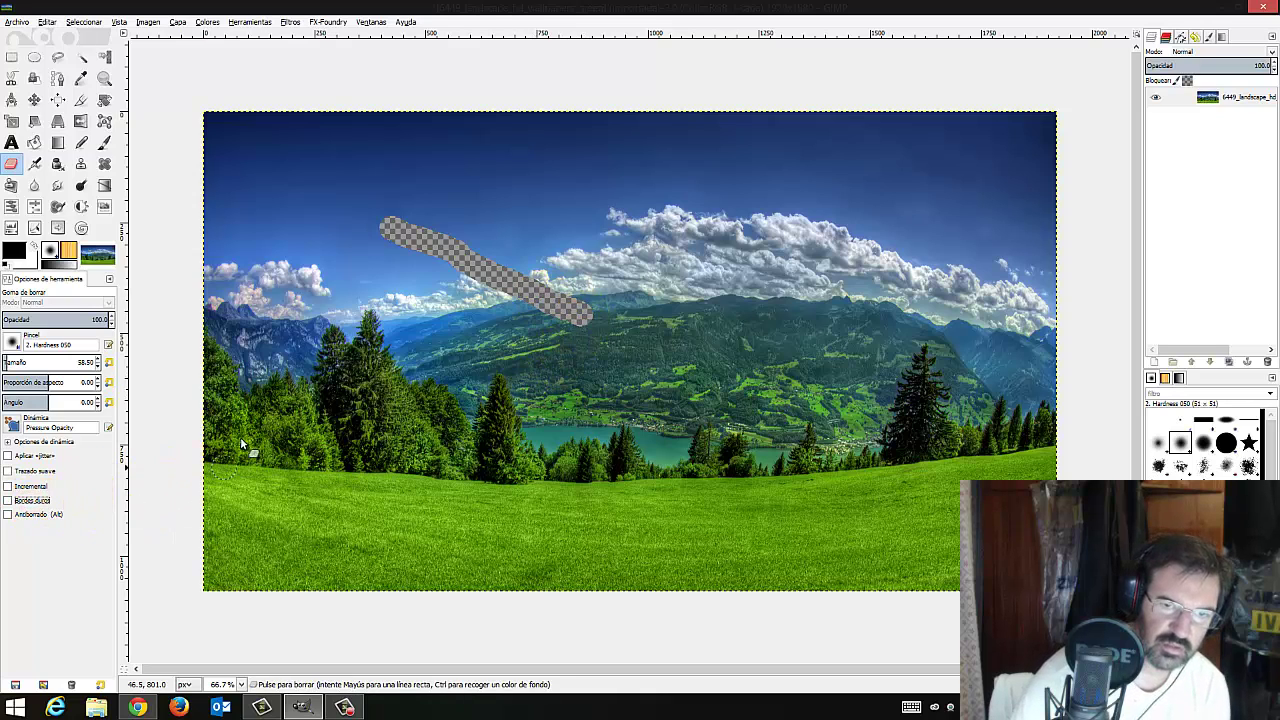
drag(351, 284, 497, 346)
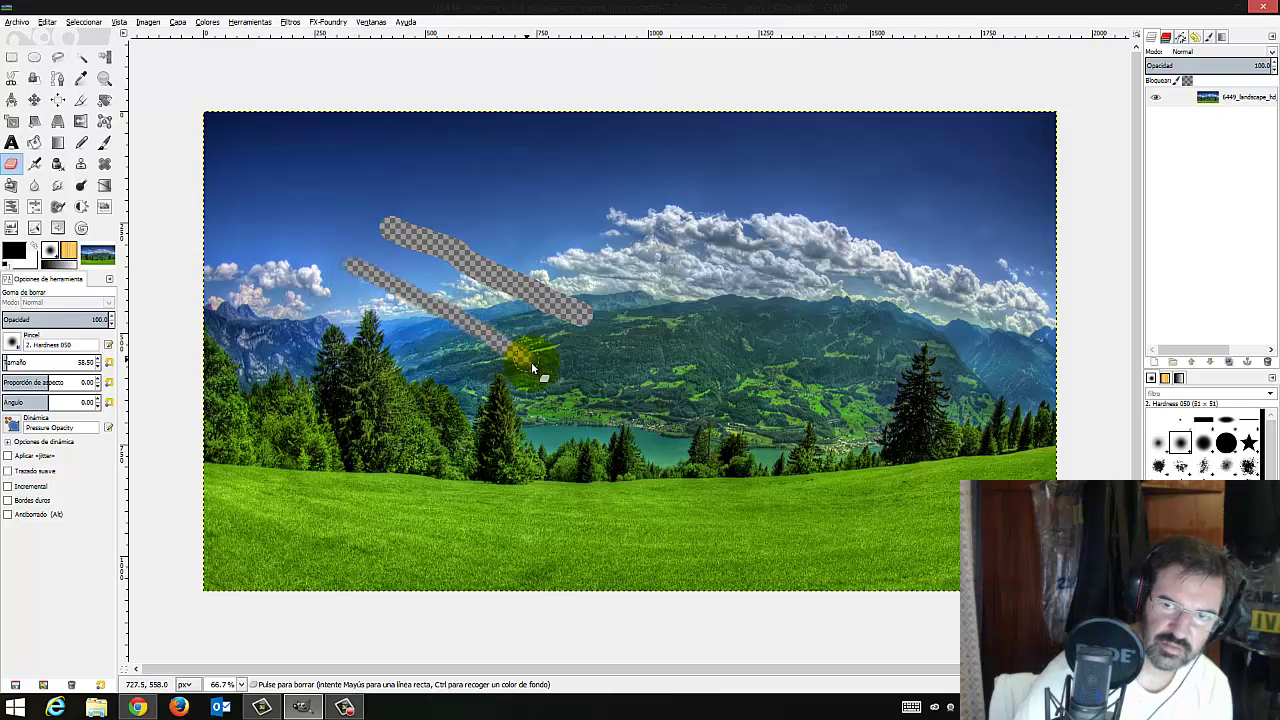
click(361, 264)
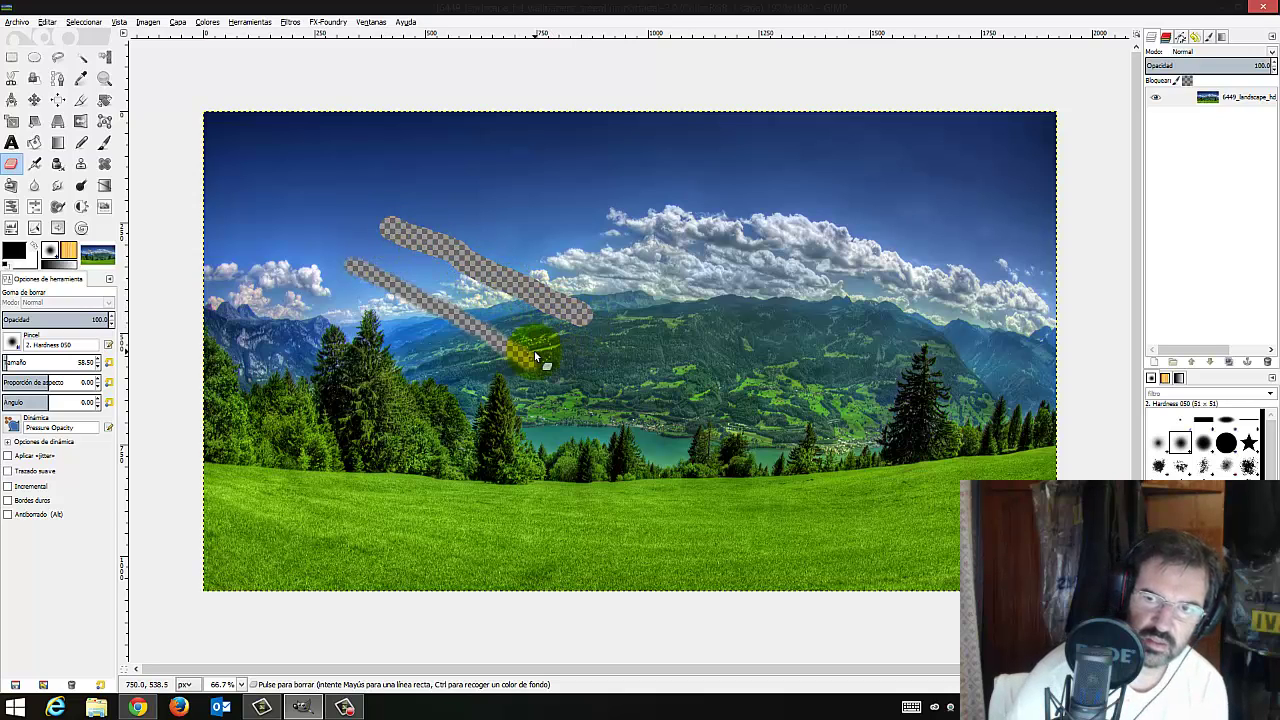
drag(534, 356, 350, 283)
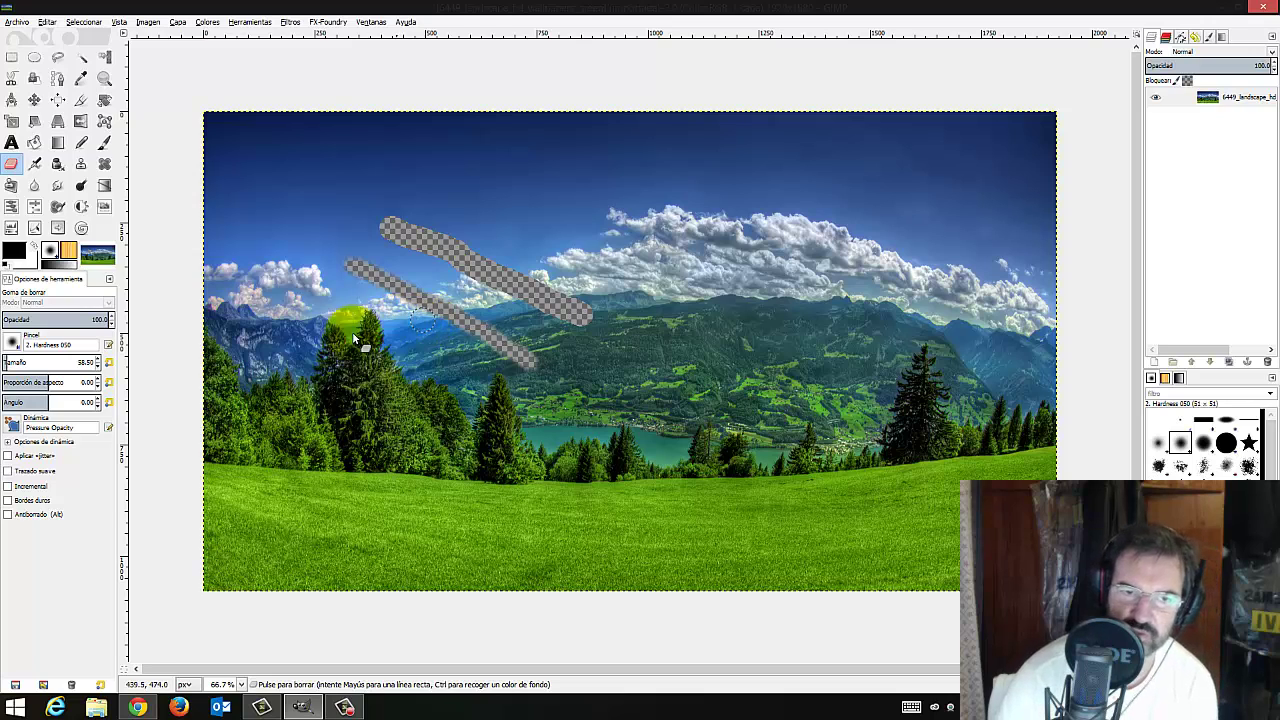
Undo both erased strokes so the photo is whole again
click(47, 22)
click(48, 37)
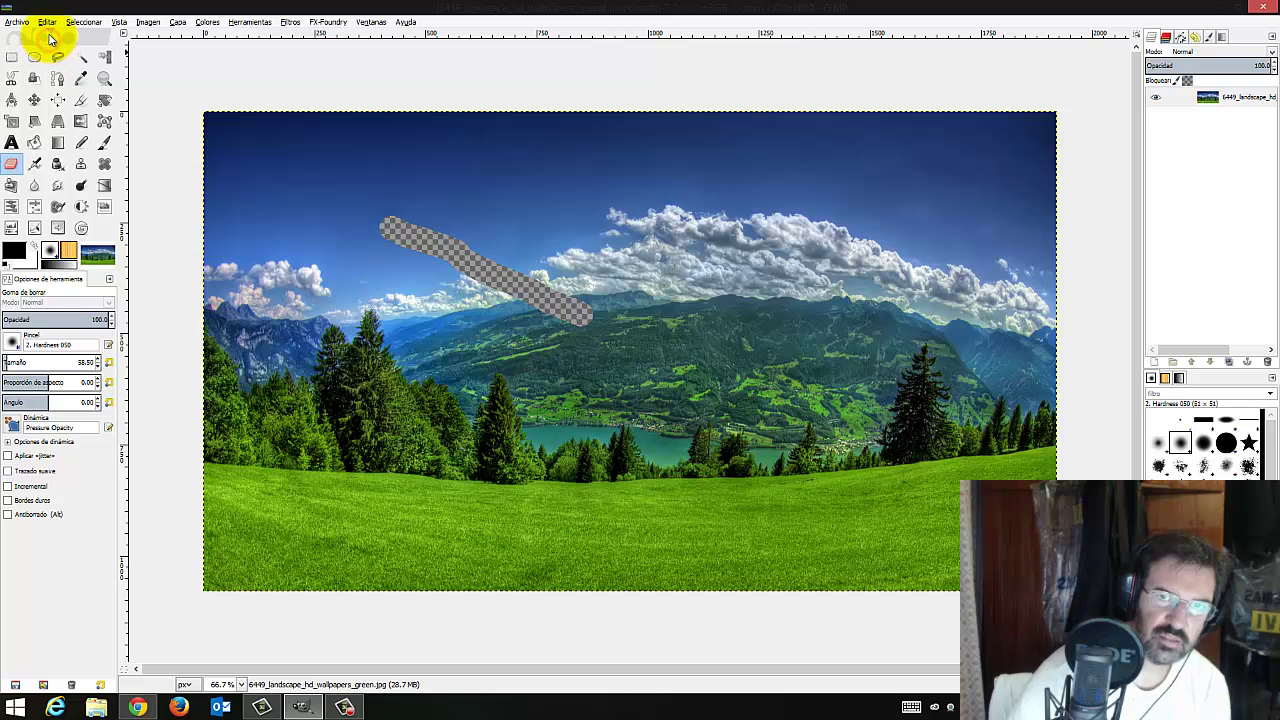
click(47, 22)
click(50, 37)
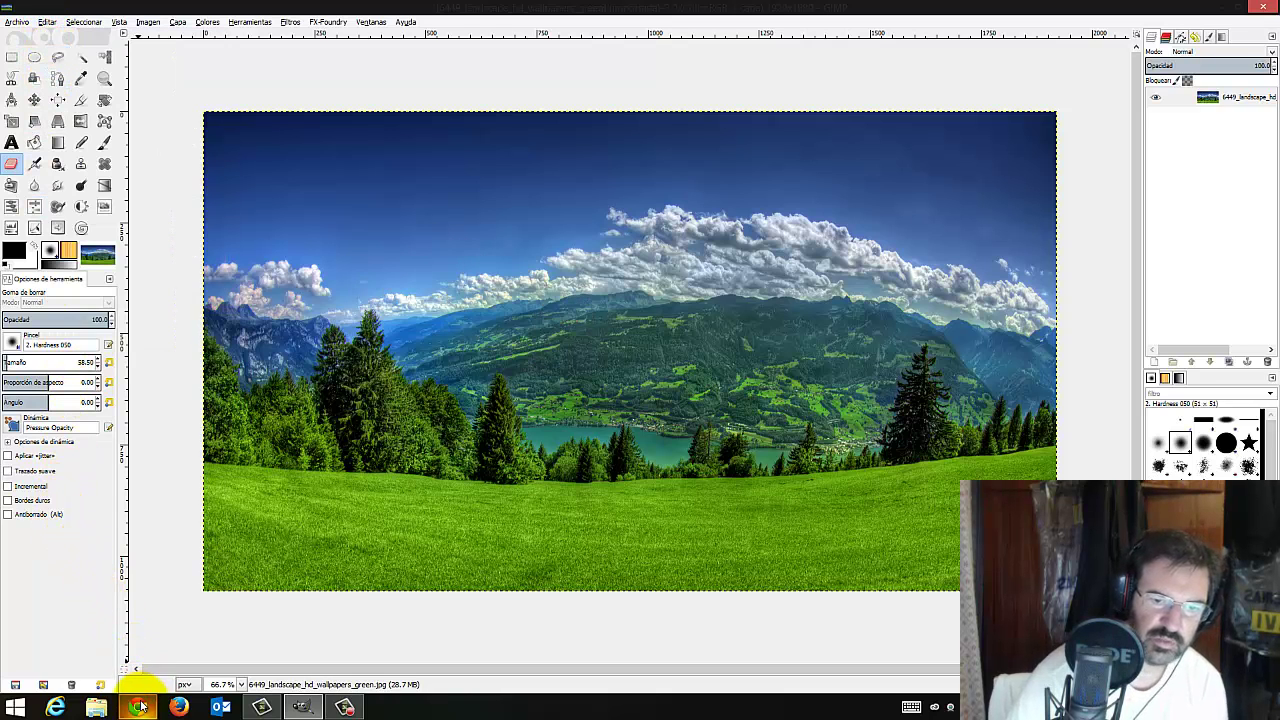
Finish reading the manual's tablet tip, then bring the intact landscape in GIMP forward
click(137, 705)
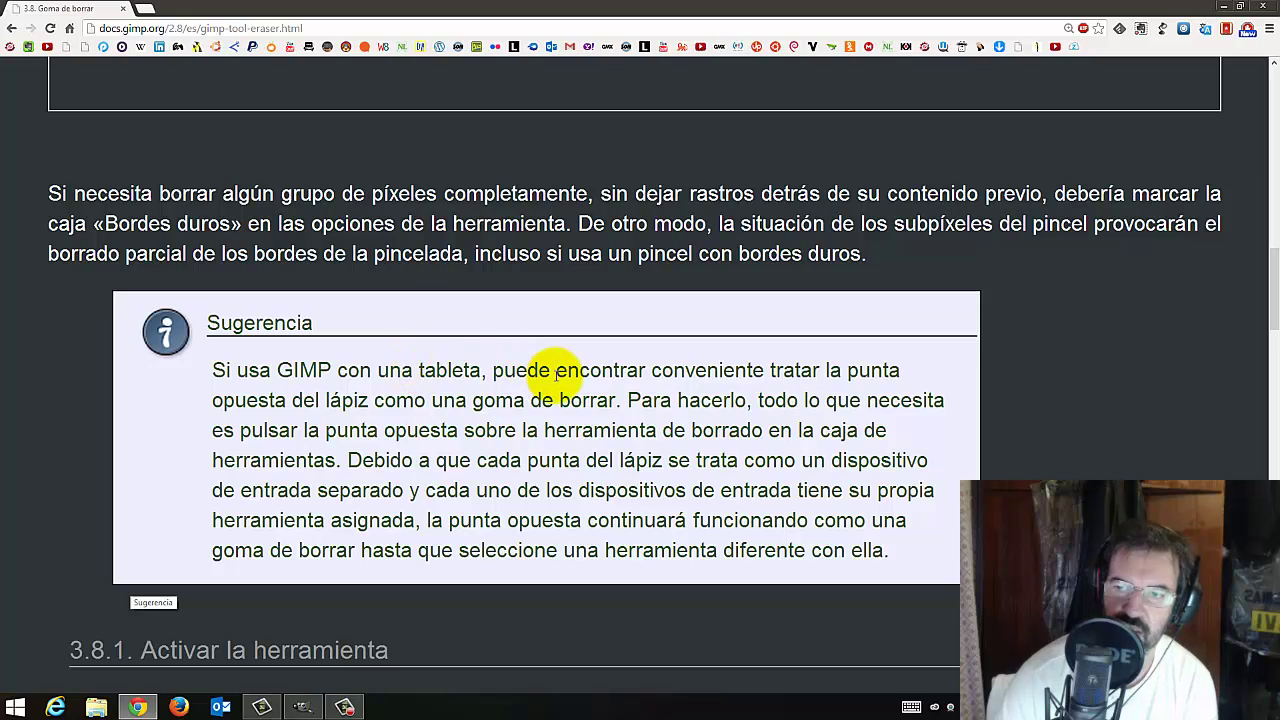
scroll(557, 372, down, 1)
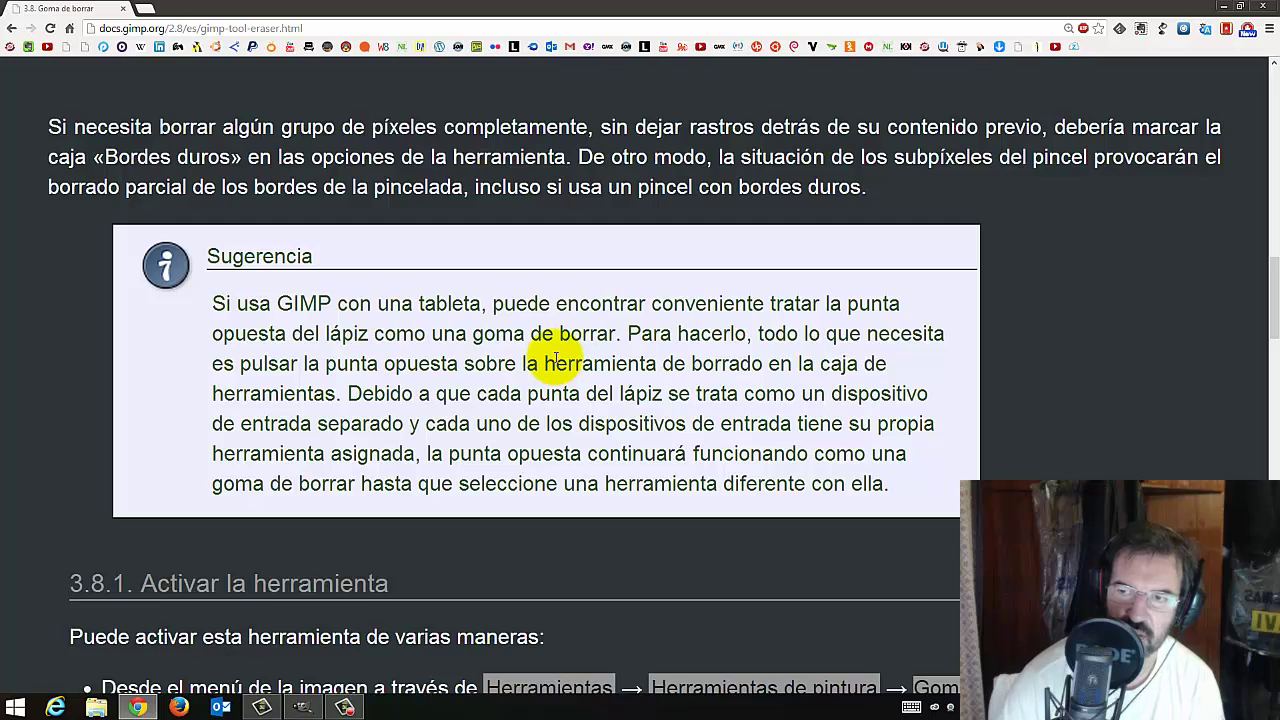
scroll(556, 360, down, 1)
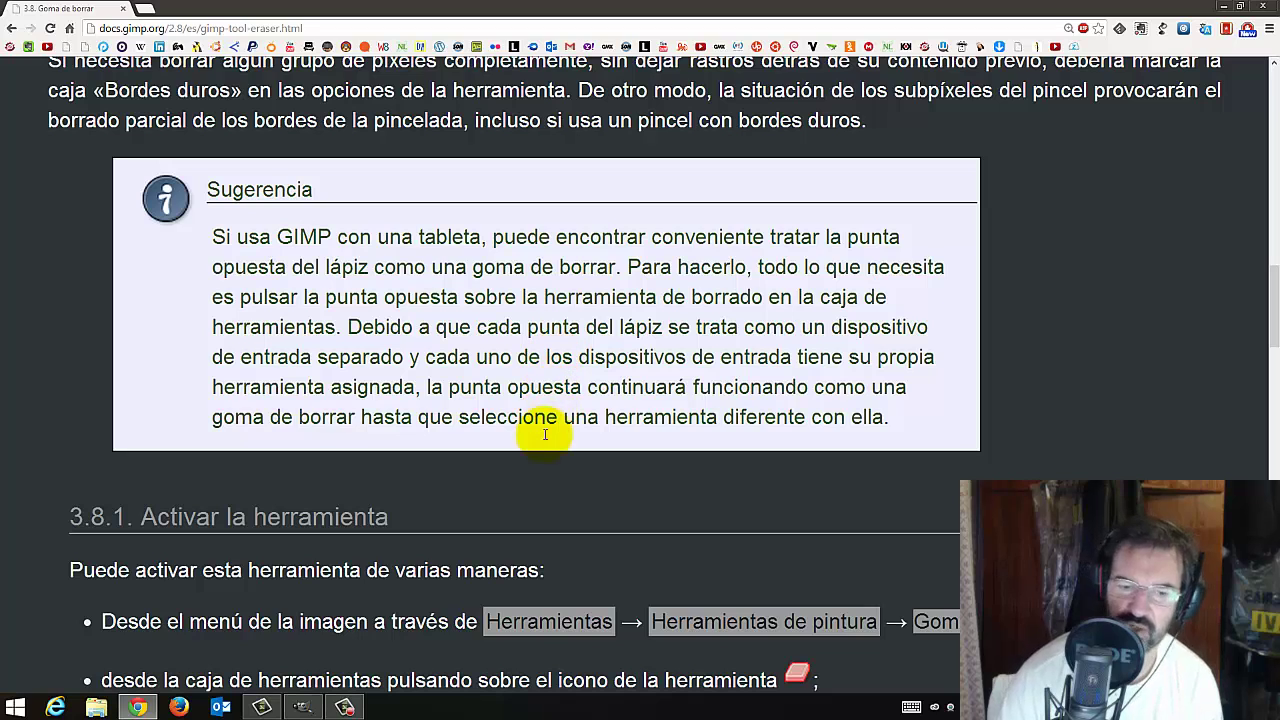
click(318, 707)
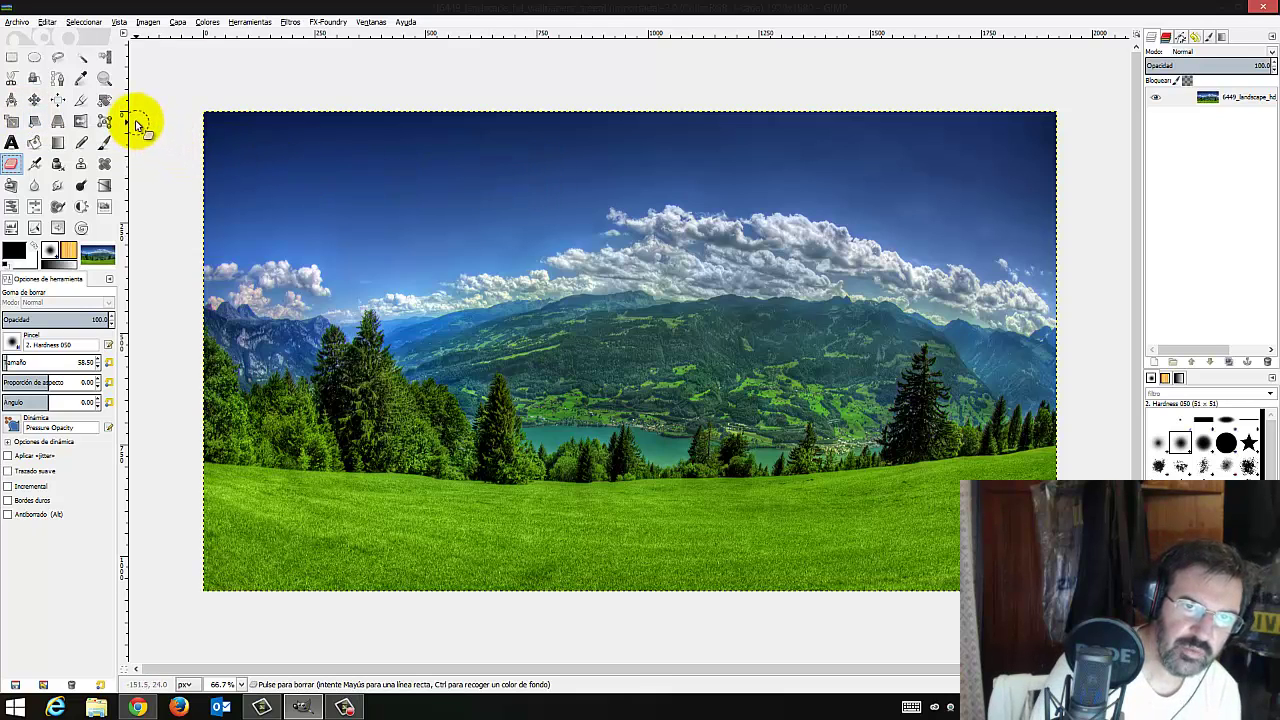
Draw black Pencil strokes across the sky left of centre
click(81, 143)
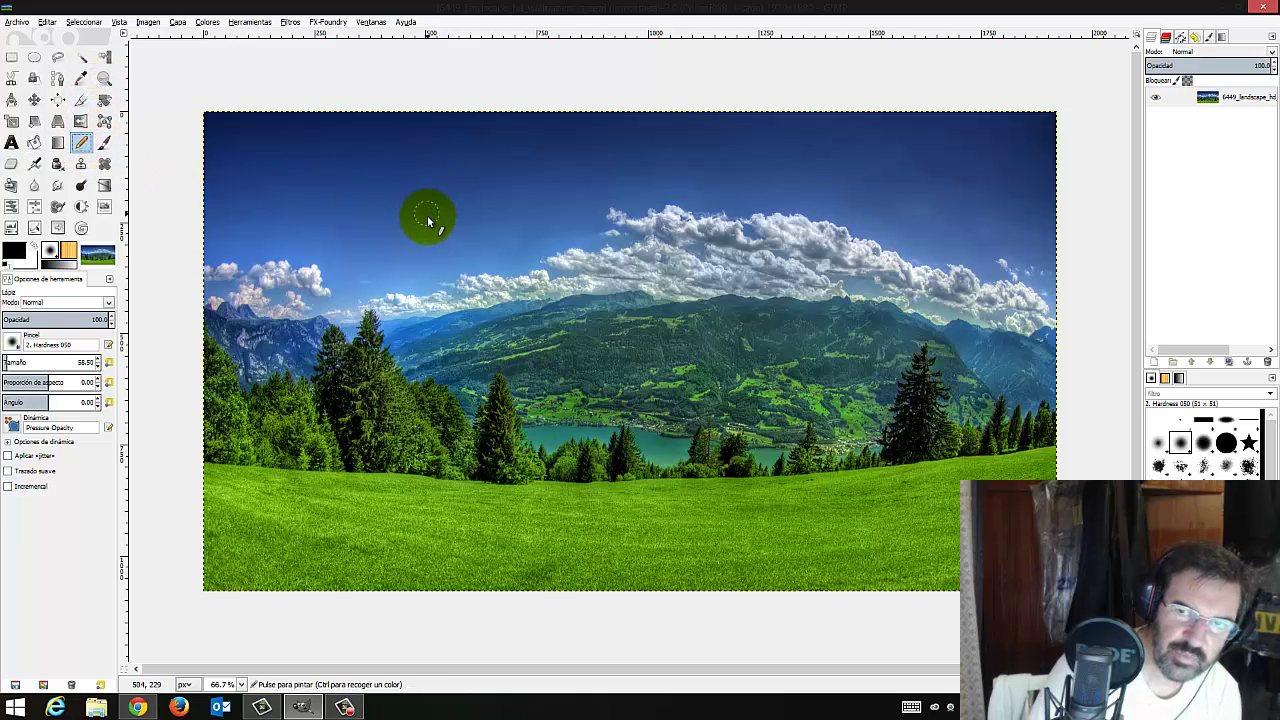
mouse_move(427, 221)
mouse_down()
mouse_move(543, 208)
mouse_move(508, 266)
mouse_move(588, 255)
mouse_up()
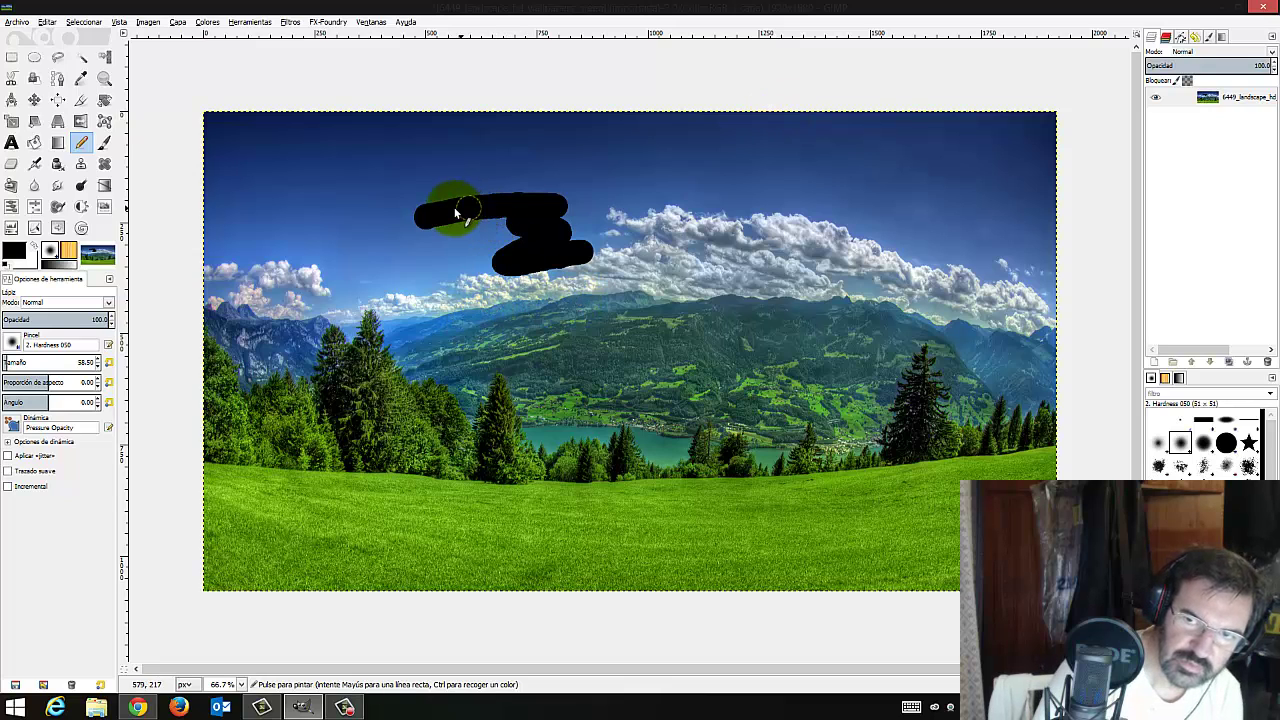
mouse_move(455, 213)
mouse_down()
mouse_move(423, 214)
mouse_move(508, 171)
mouse_move(475, 215)
mouse_up()
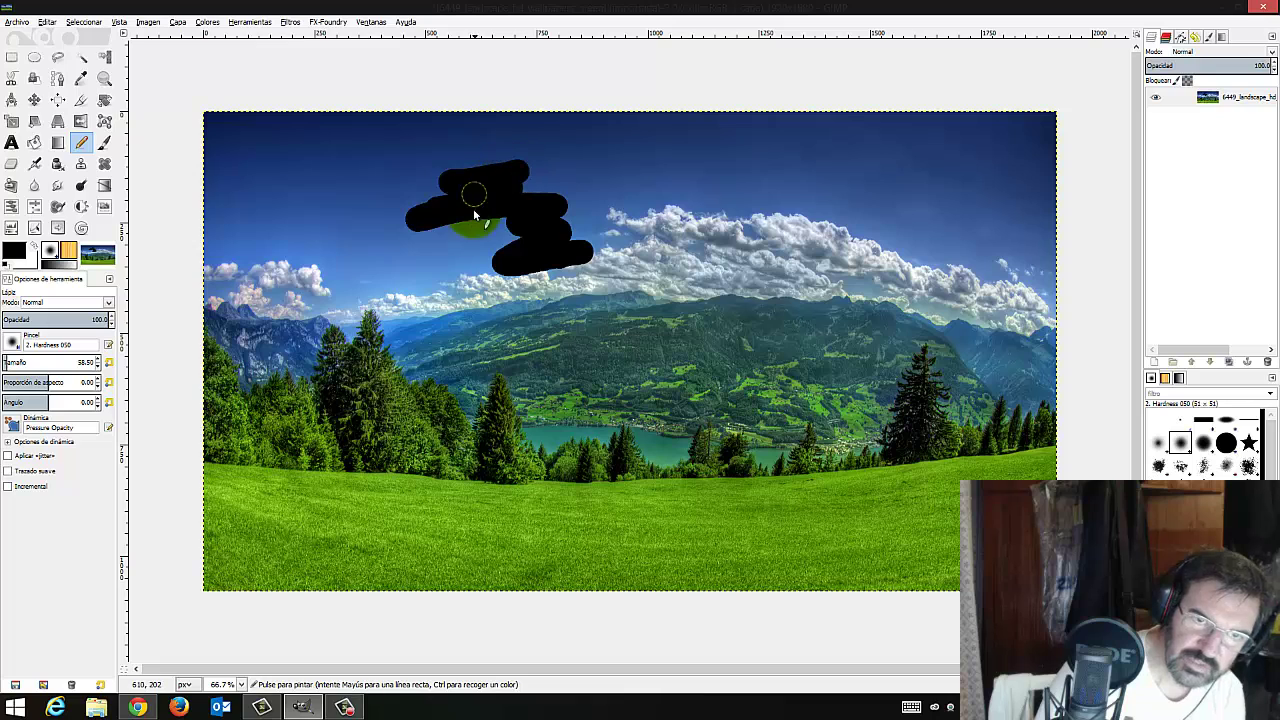
Erase part of the black strokes to transparency, then paint black over the erased patch
click(12, 164)
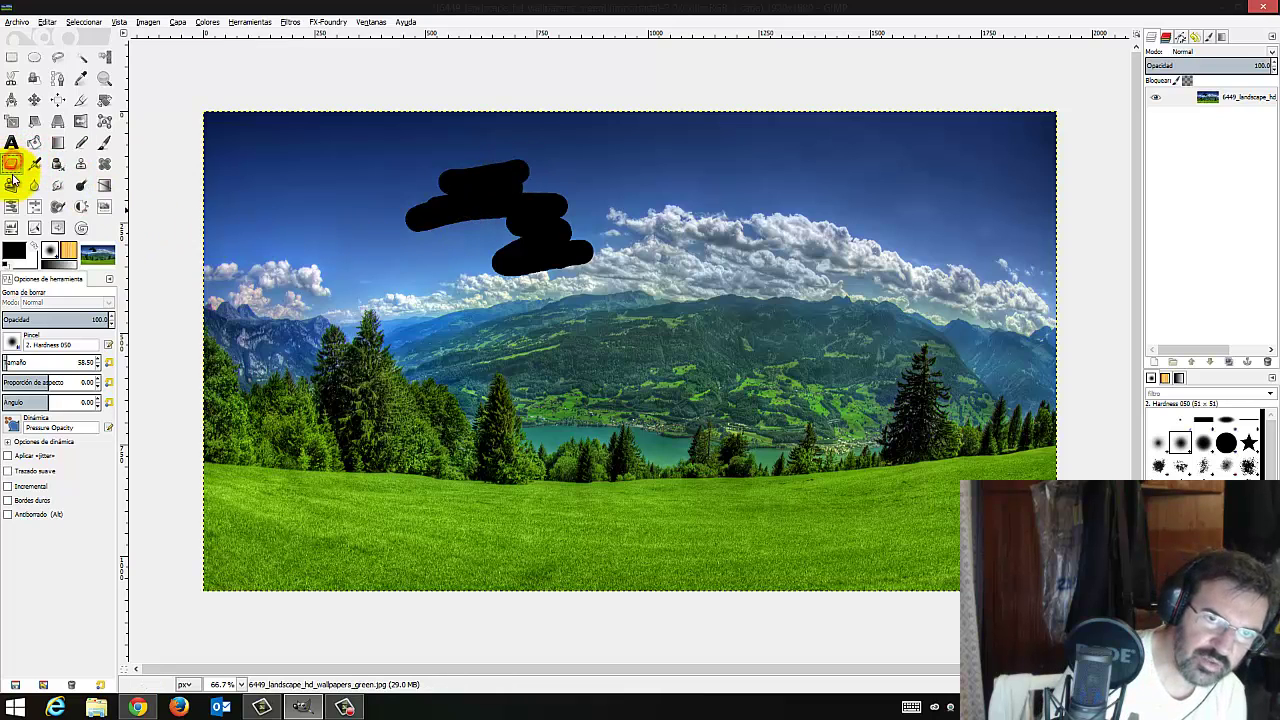
mouse_move(428, 186)
mouse_down()
mouse_move(478, 175)
mouse_move(441, 204)
mouse_move(555, 190)
mouse_move(471, 271)
mouse_move(549, 263)
mouse_up()
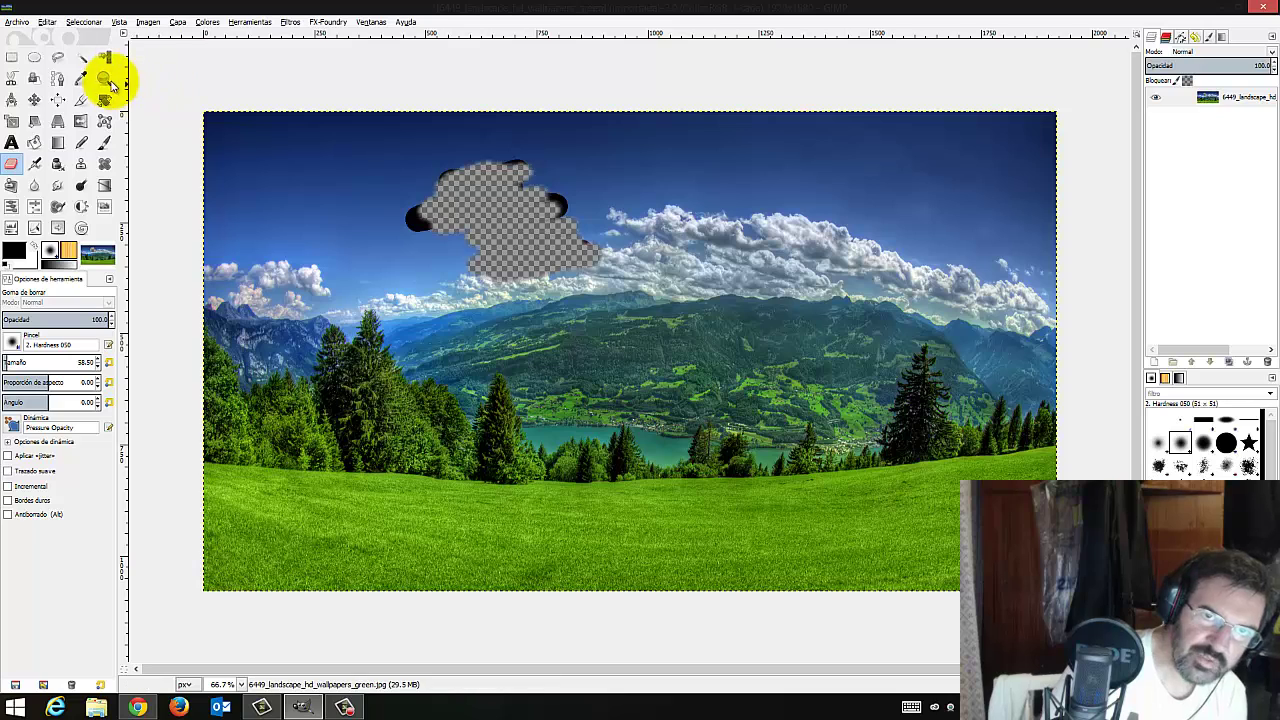
click(83, 142)
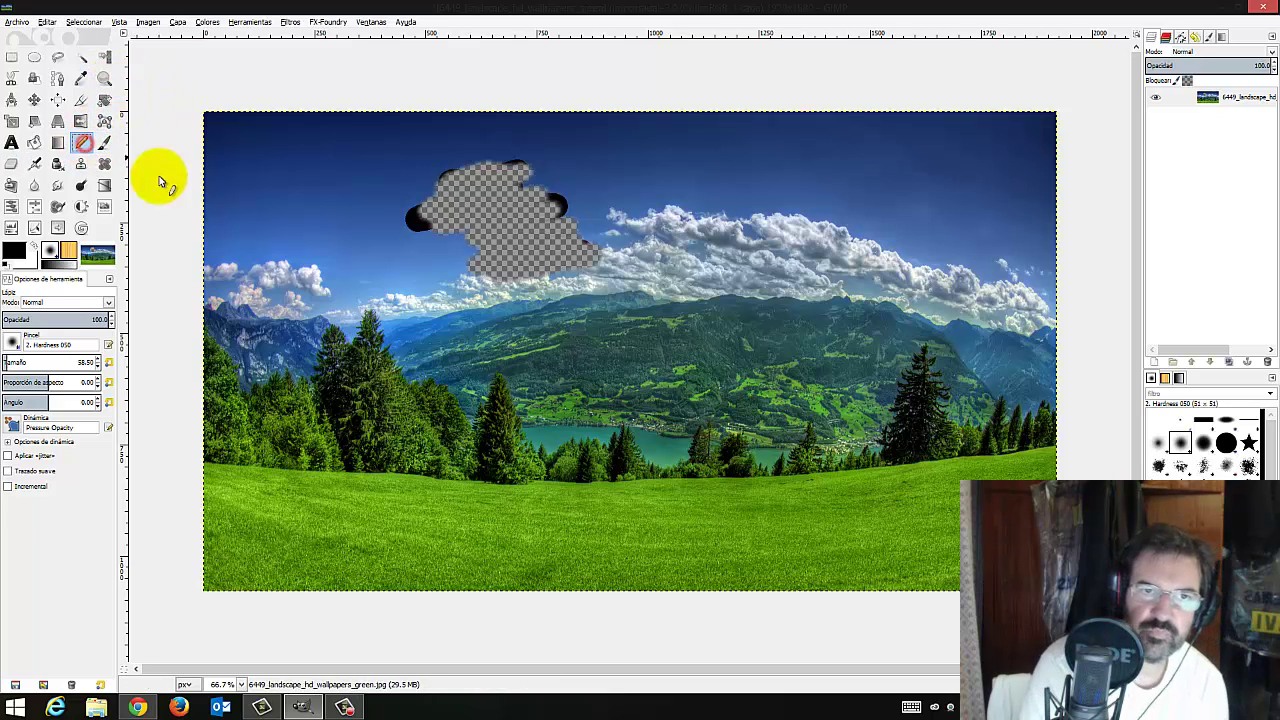
mouse_move(449, 209)
mouse_down()
mouse_move(437, 200)
mouse_move(443, 234)
mouse_move(575, 260)
mouse_move(550, 230)
mouse_move(514, 271)
mouse_move(500, 266)
mouse_move(640, 252)
mouse_up()
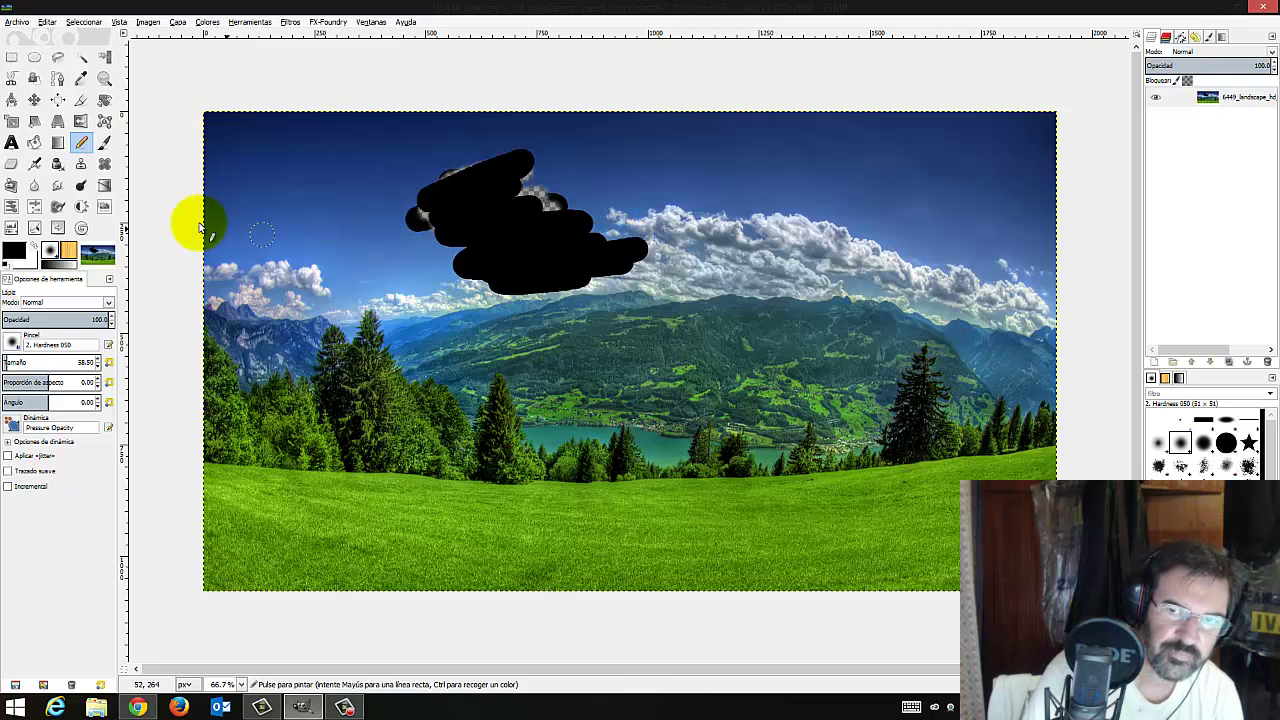
click(12, 164)
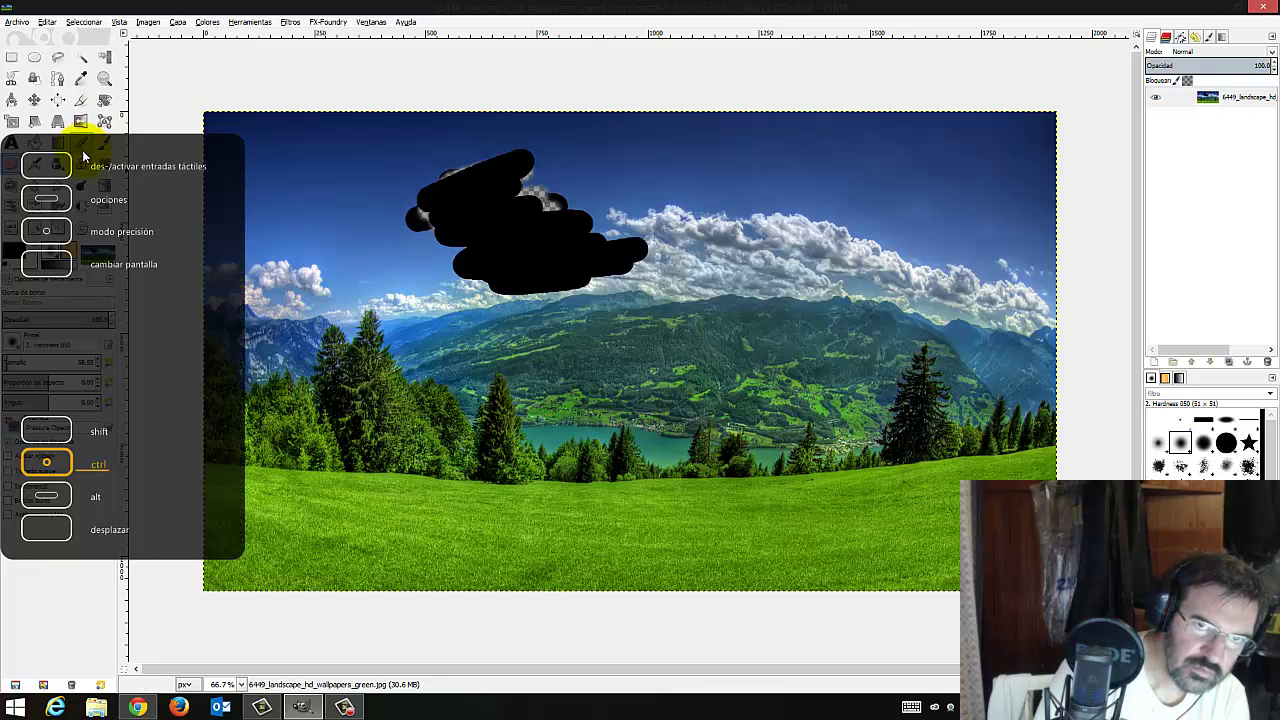
Paint a black Pencil blob over the left clouds, joining it to the upper black shape
click(82, 143)
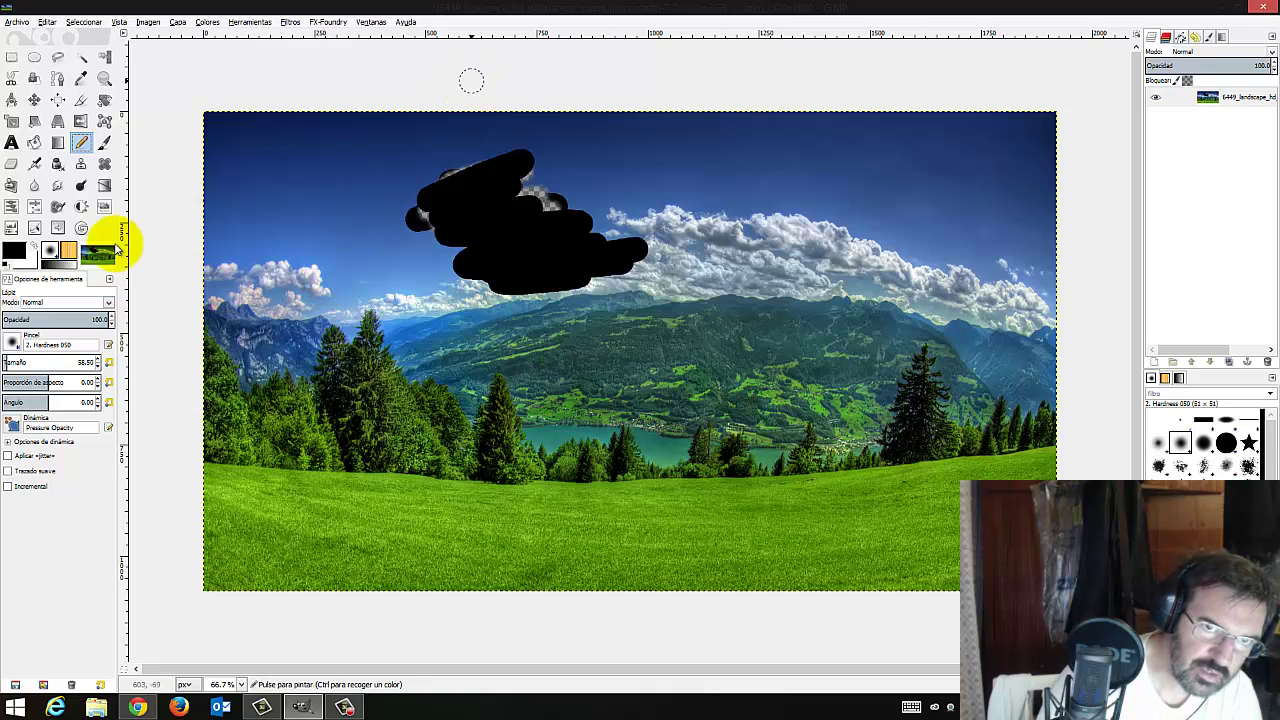
click(16, 163)
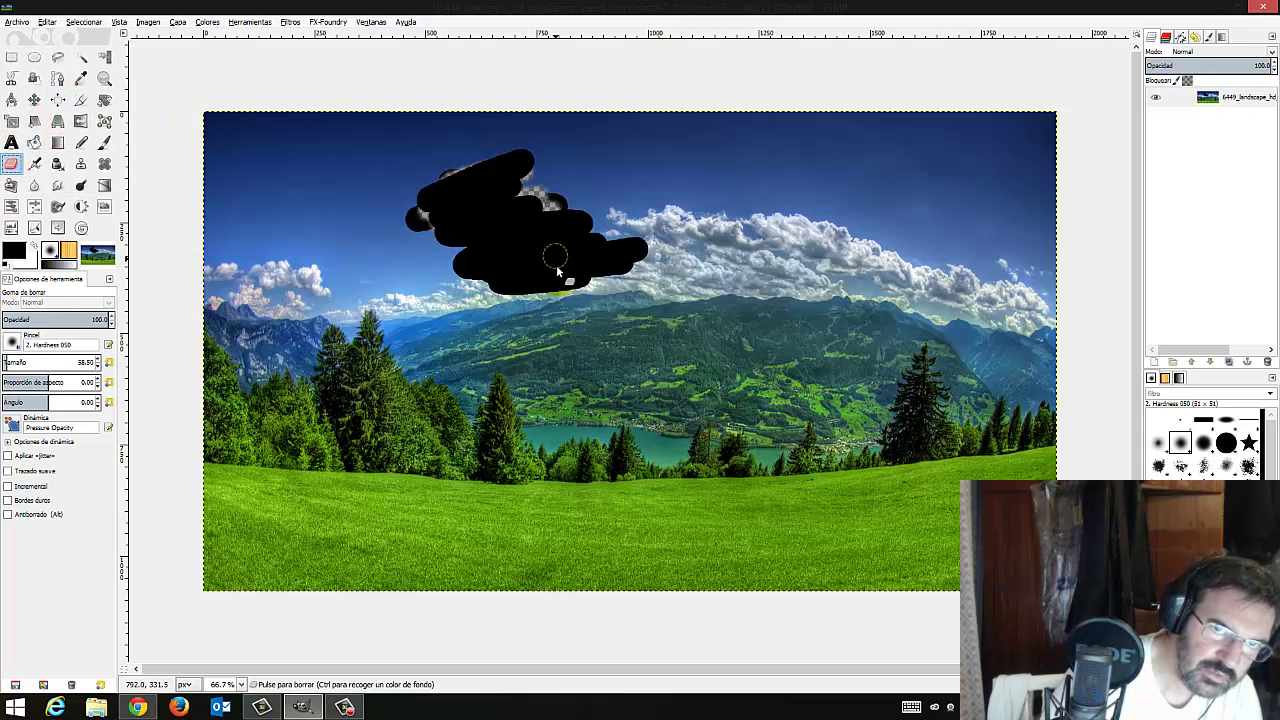
click(81, 142)
mouse_move(288, 238)
mouse_down()
mouse_move(306, 266)
mouse_move(349, 280)
mouse_move(372, 322)
mouse_up()
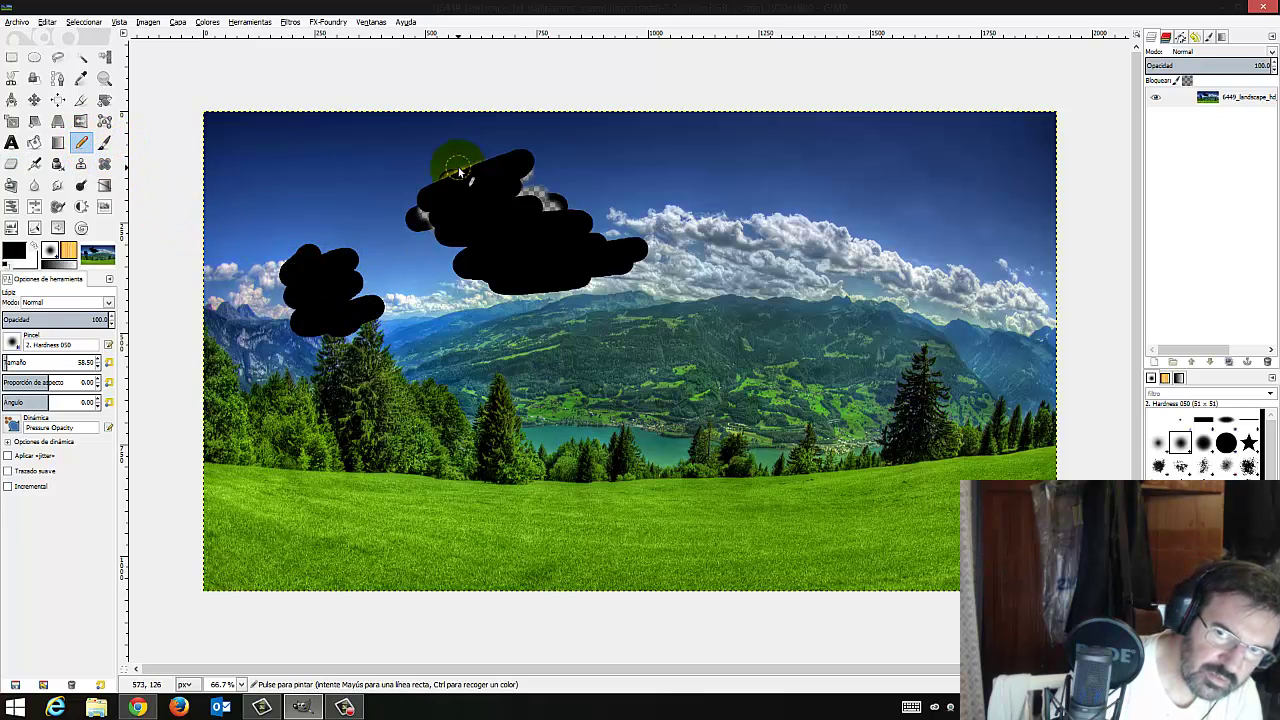
mouse_move(372, 226)
mouse_down()
mouse_move(371, 243)
mouse_move(442, 265)
mouse_move(443, 280)
mouse_up()
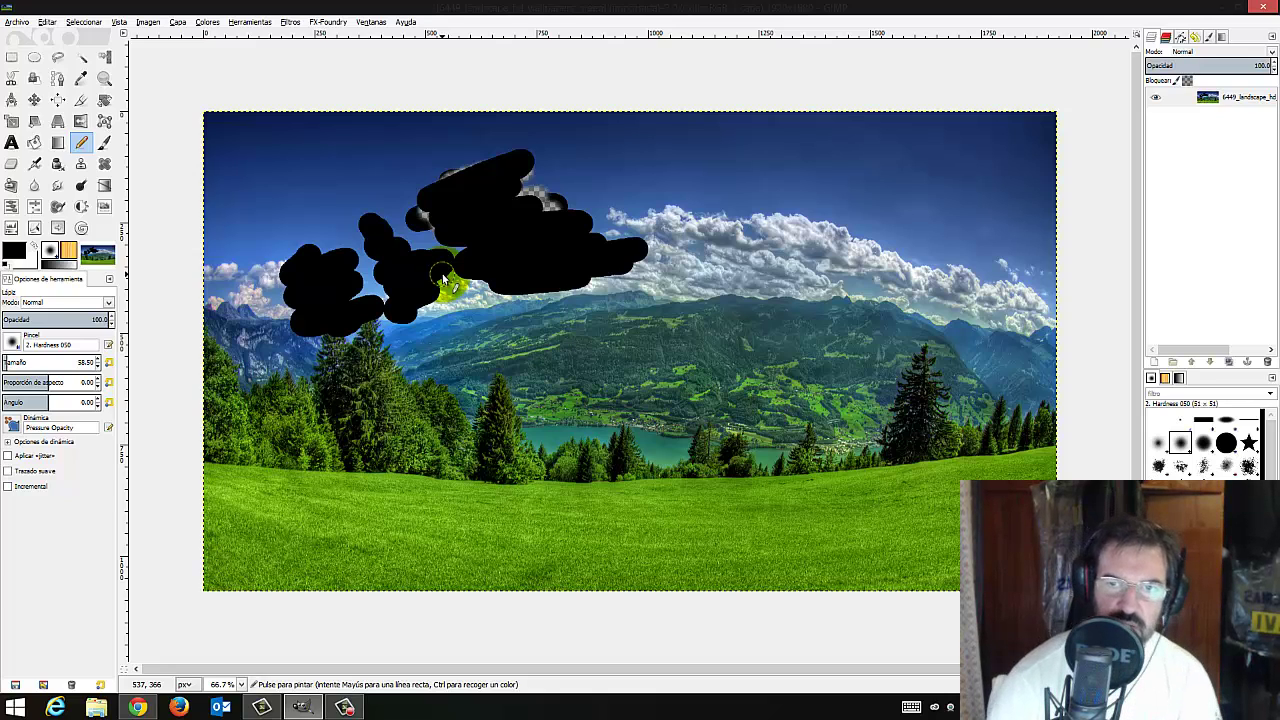
Revert the landscape to [Imagen base] in the Undo History
click(1195, 37)
scroll(1203, 114, up, 5)
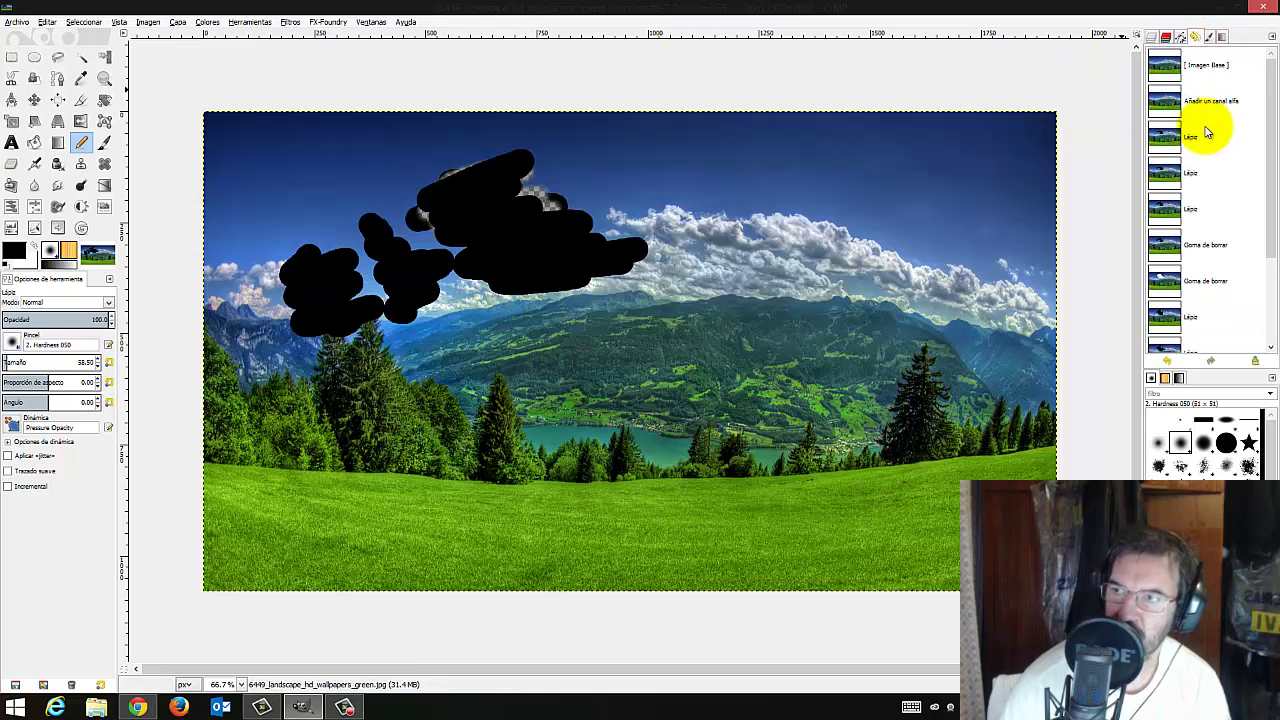
click(1203, 70)
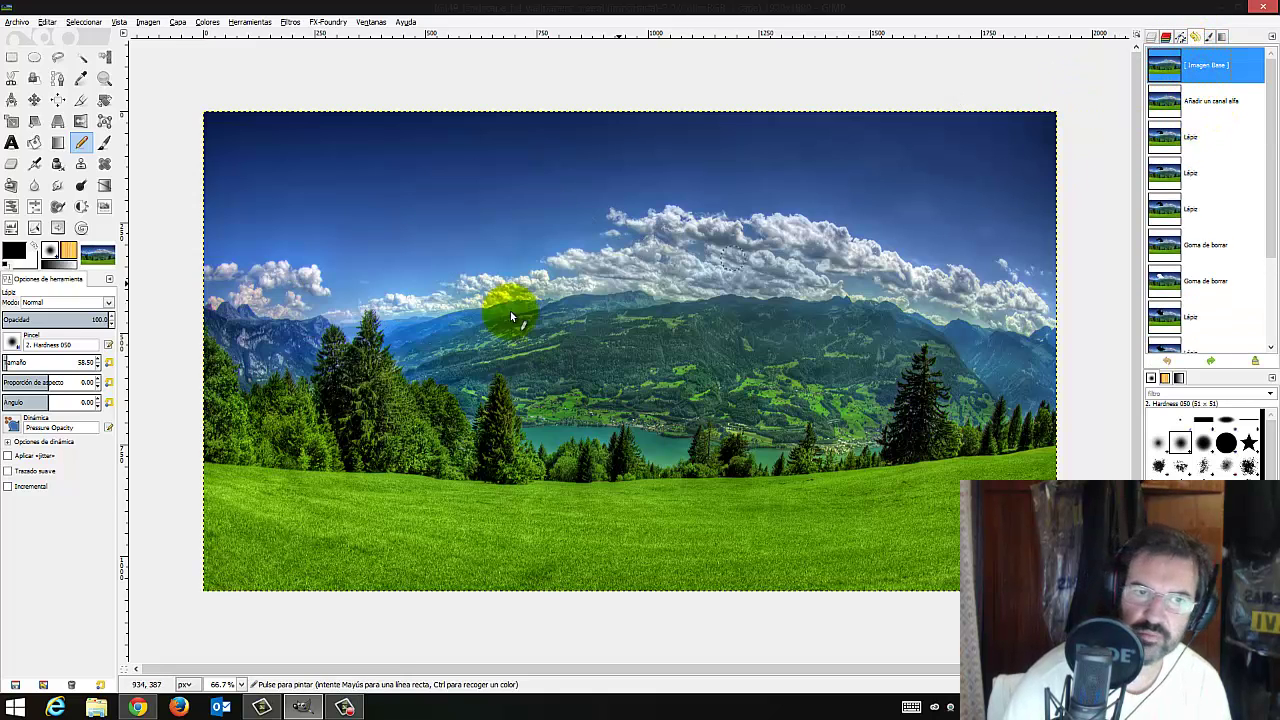
Show the manual and scroll down to 3.8.2 Teclas modificadoras and the 3.8.3 heading
click(301, 707)
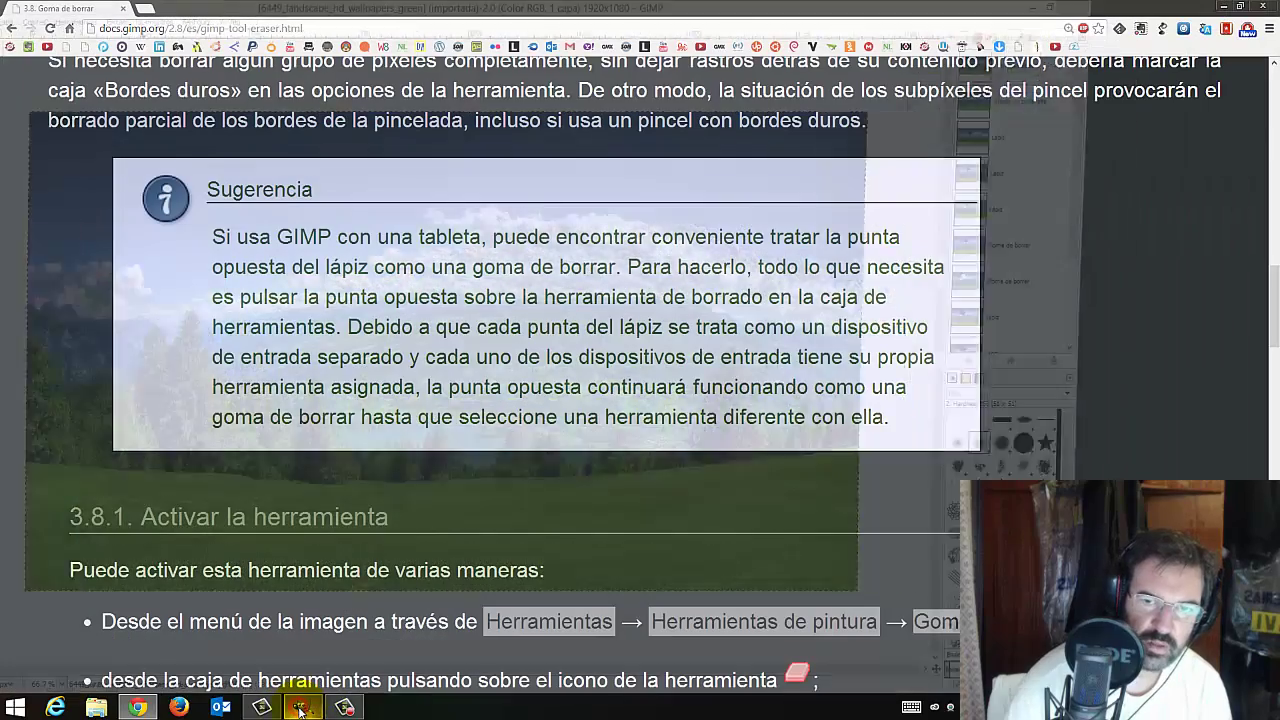
scroll(243, 496, down, 3)
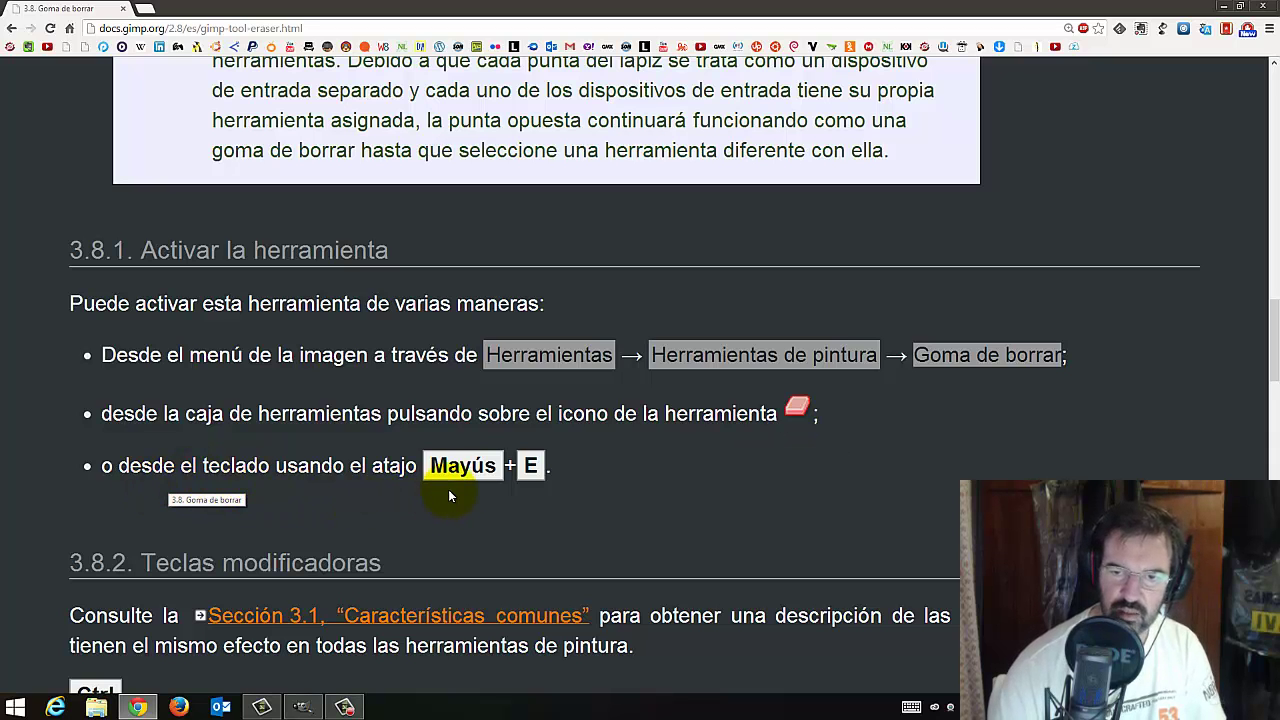
scroll(77, 454, down, 2)
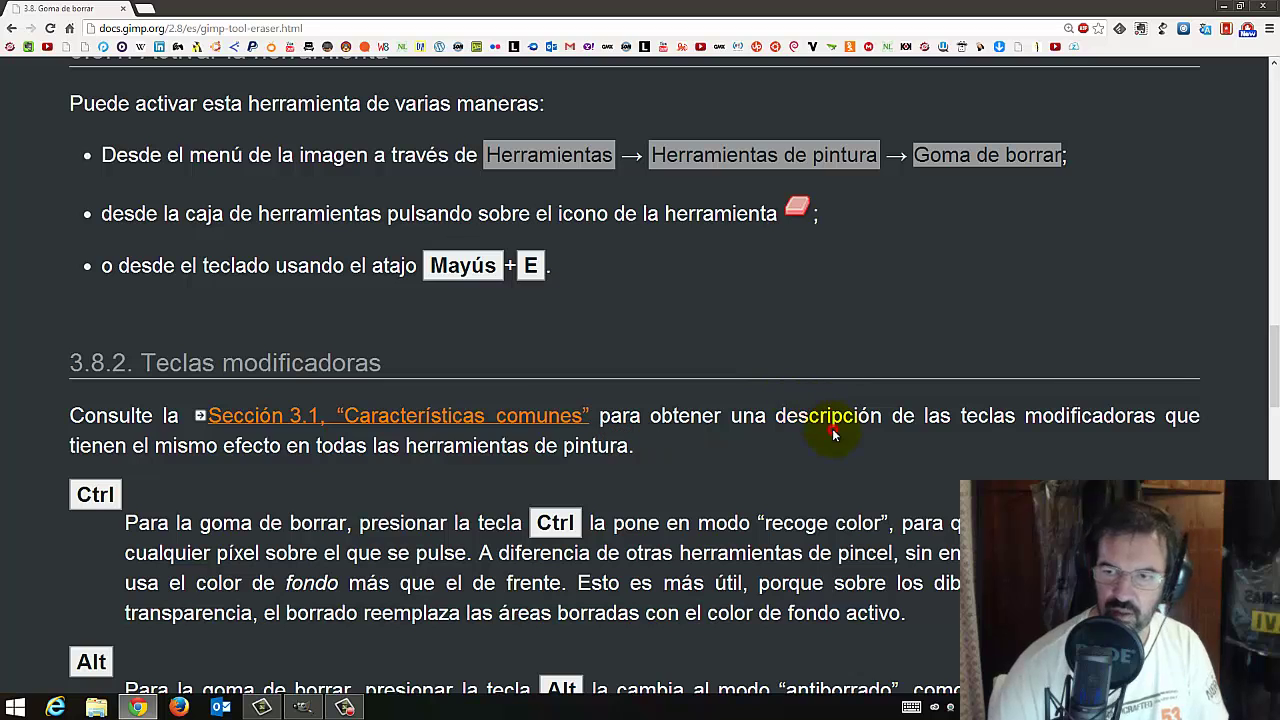
scroll(815, 418, down, 2)
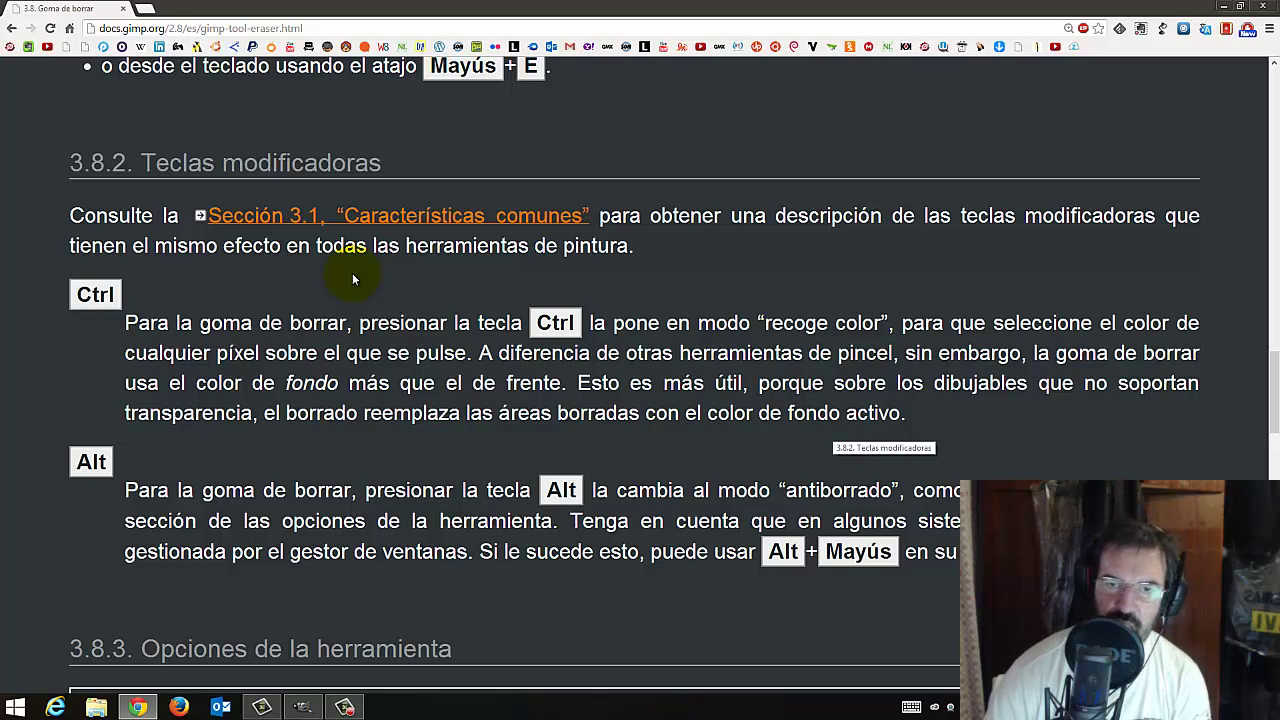
scroll(352, 279, down, 1)
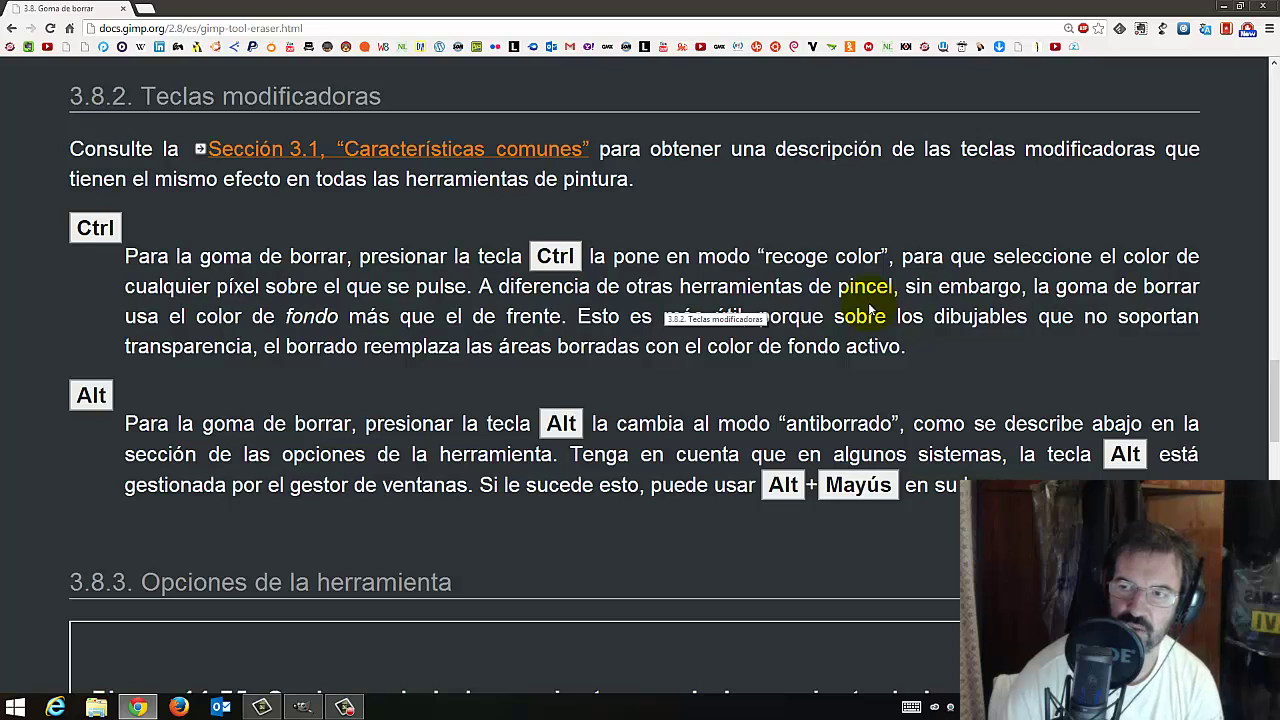
scroll(870, 310, down, 1)
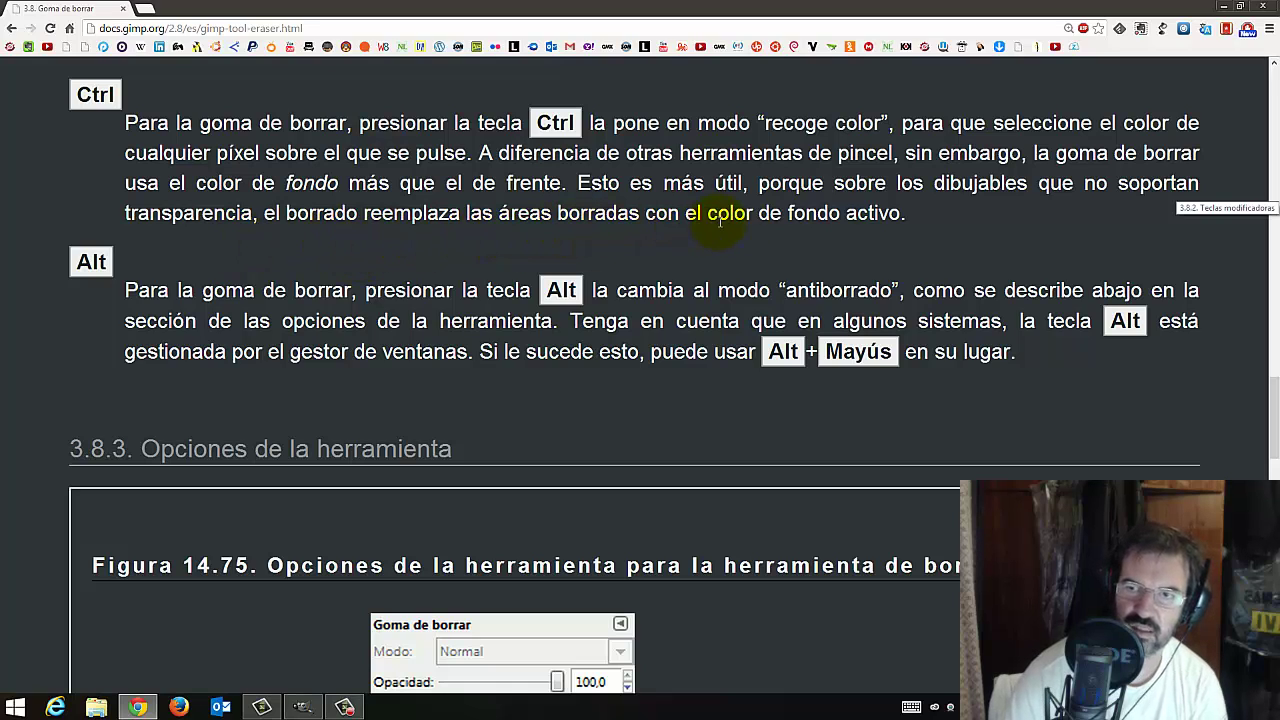
Back in GIMP with the Eraser, Ctrl+click the sky to pick its blue as background
click(302, 707)
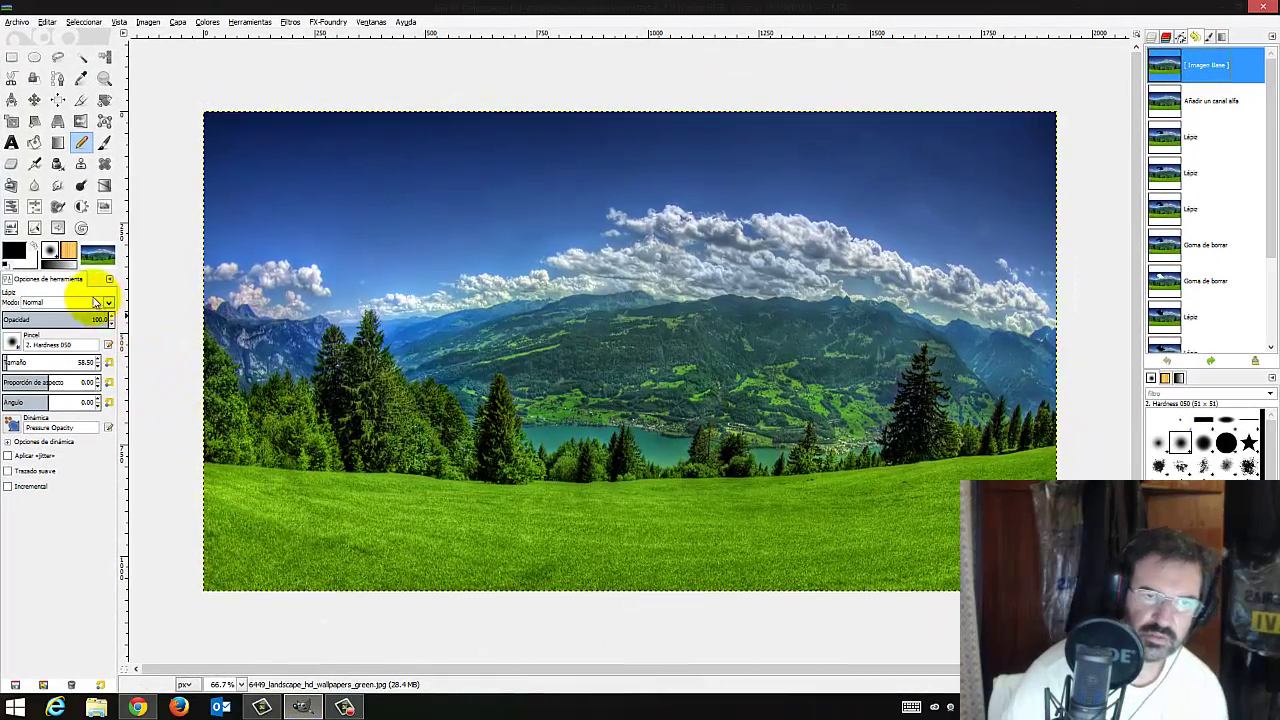
click(10, 166)
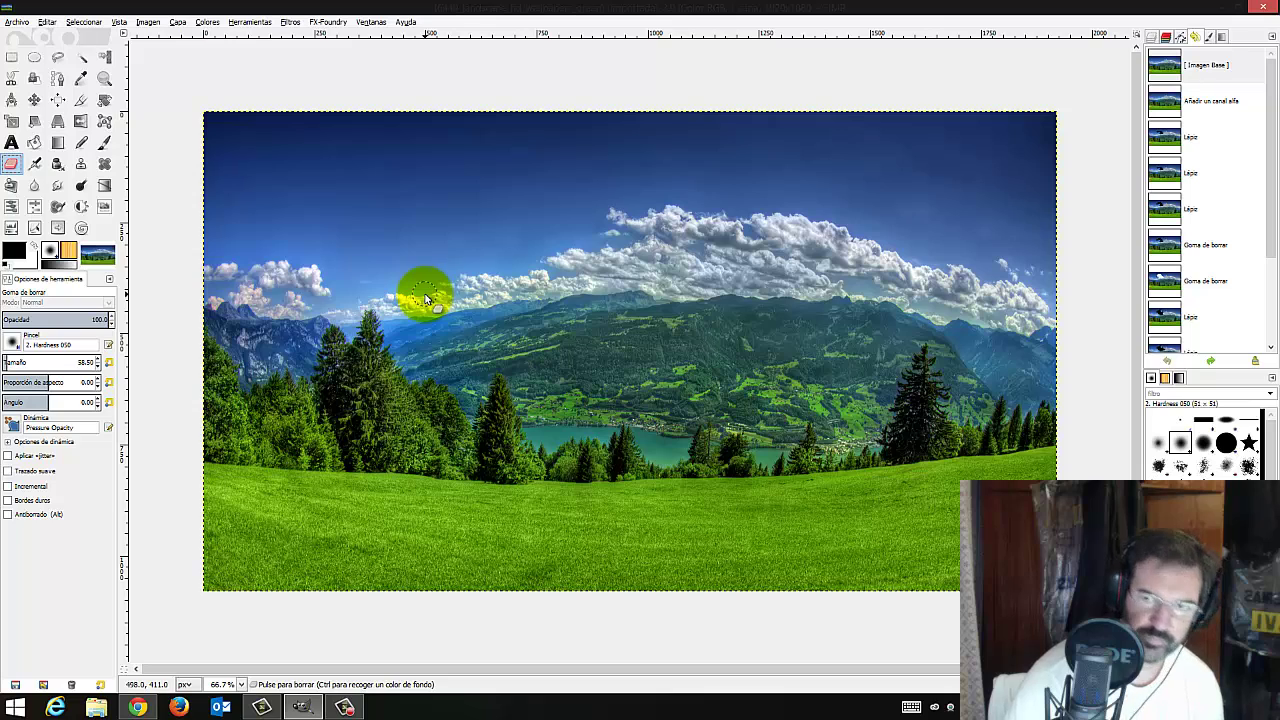
right_click(367, 225)
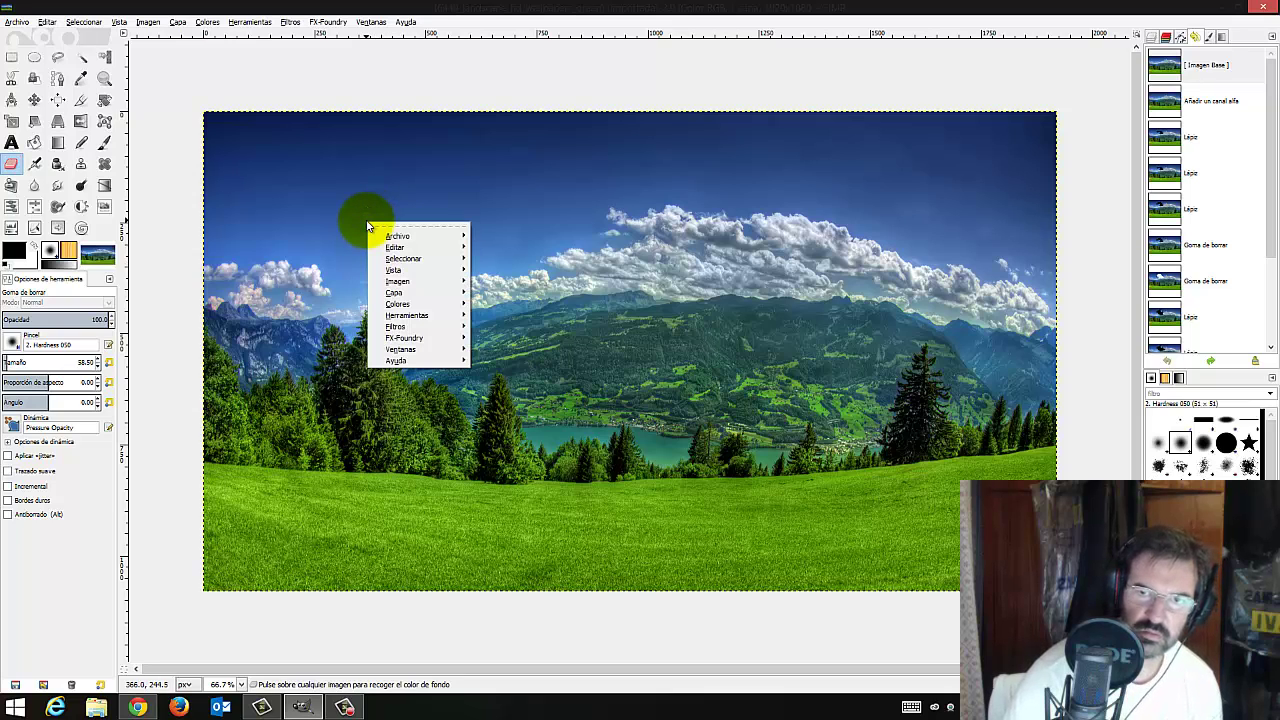
click(347, 207)
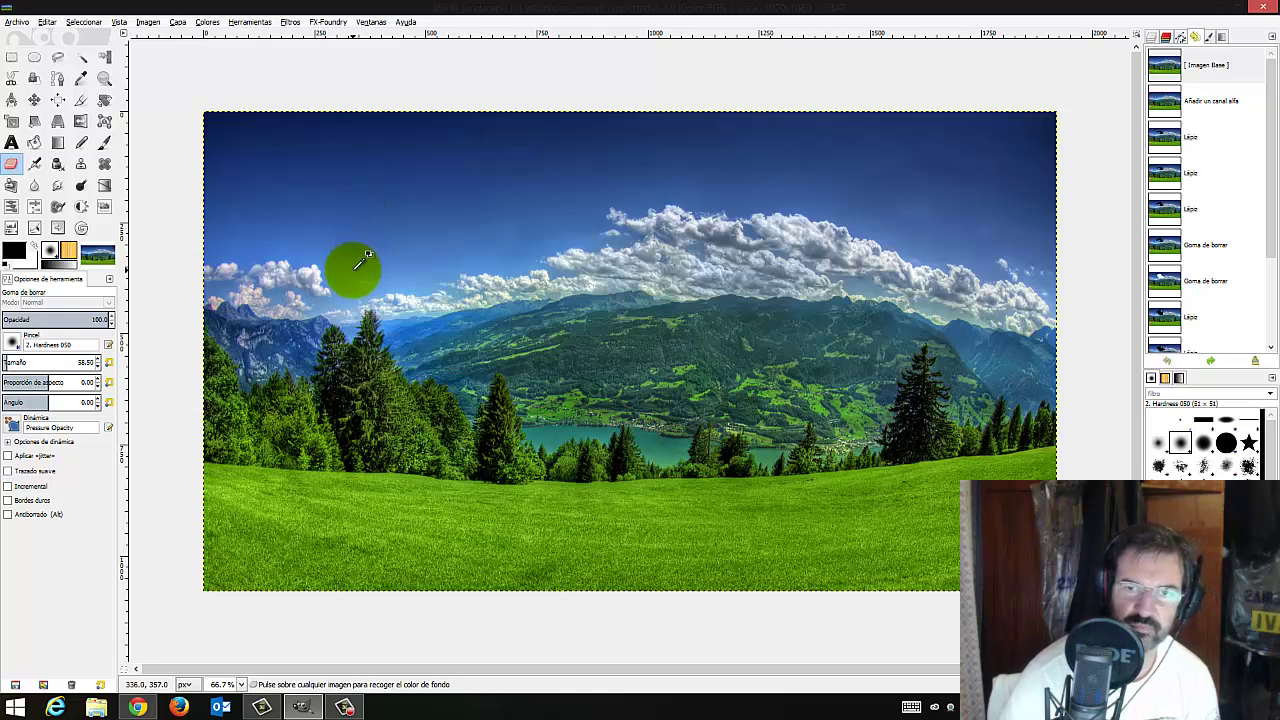
drag(320, 272, 311, 256)
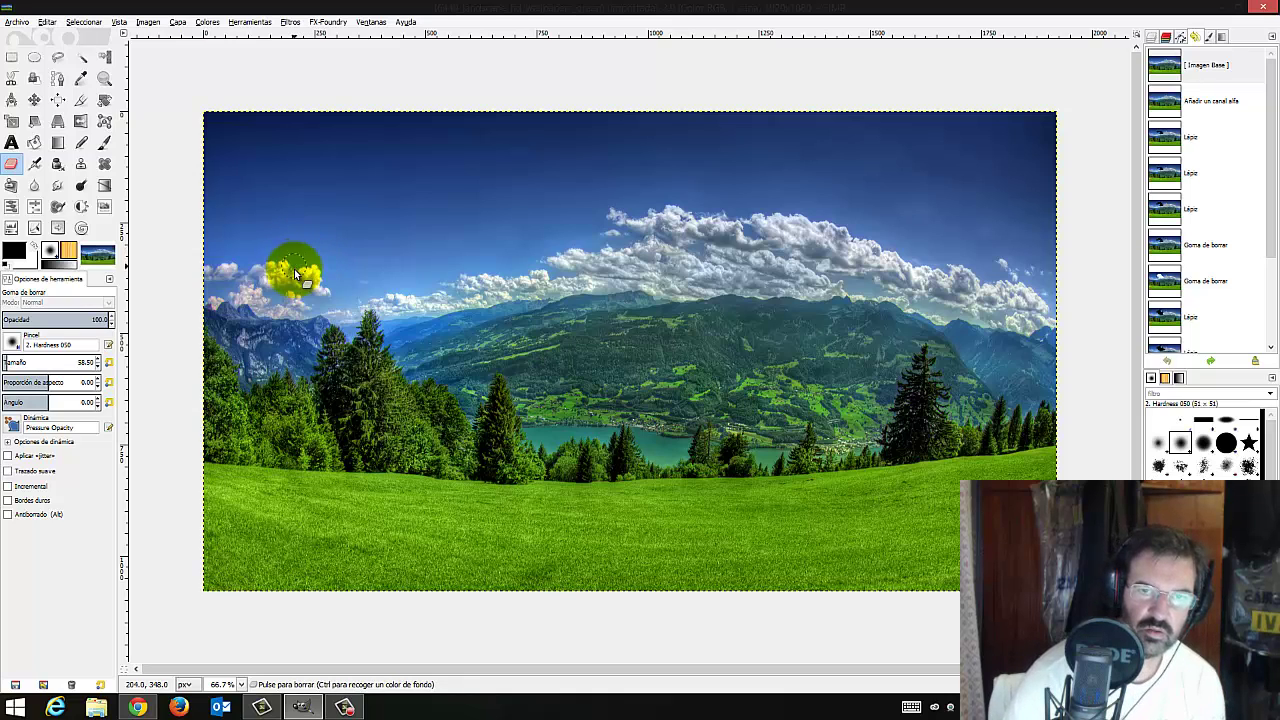
ctrl+click(343, 244)
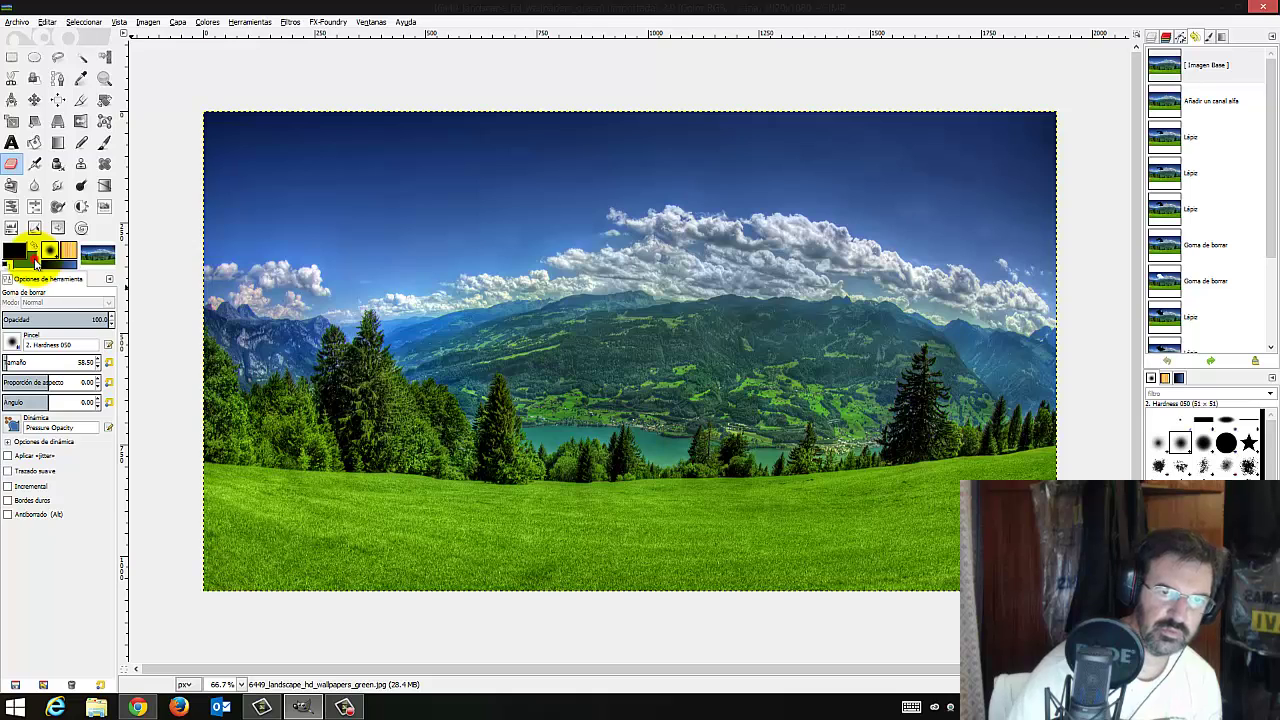
Check the background colour, reset default colours, and sample the sky's blue as background
click(35, 261)
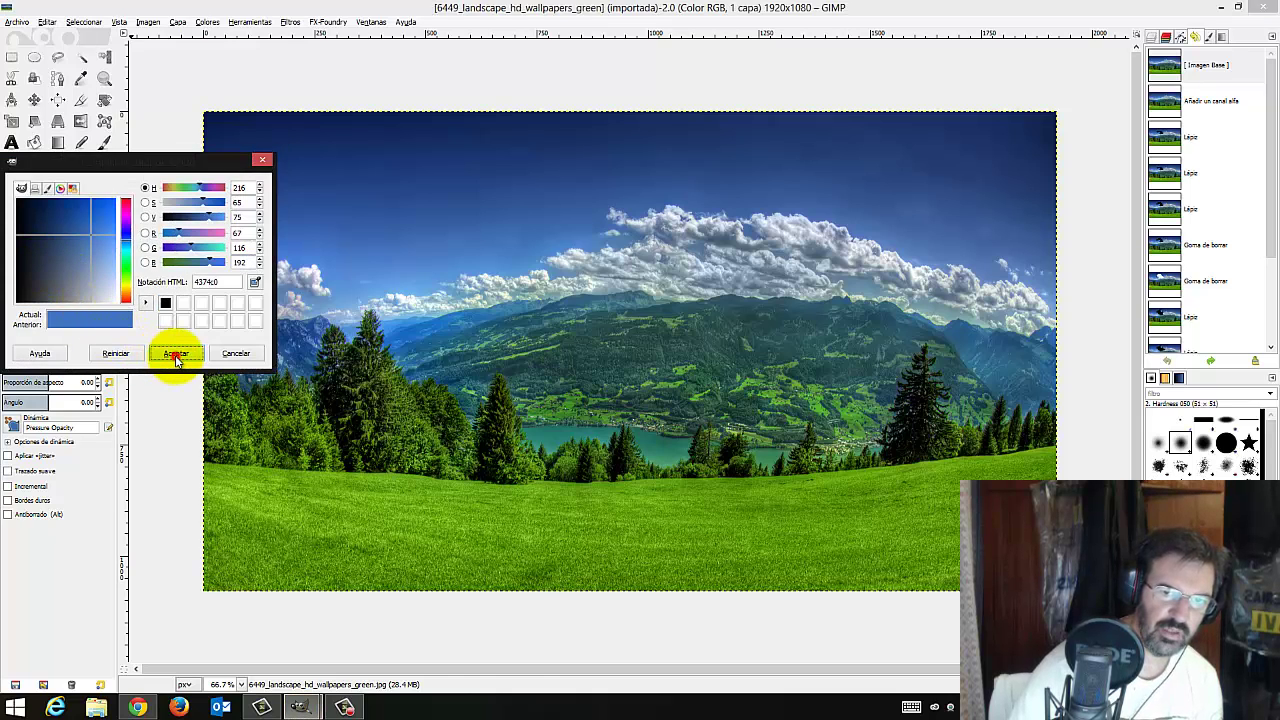
click(176, 353)
click(8, 267)
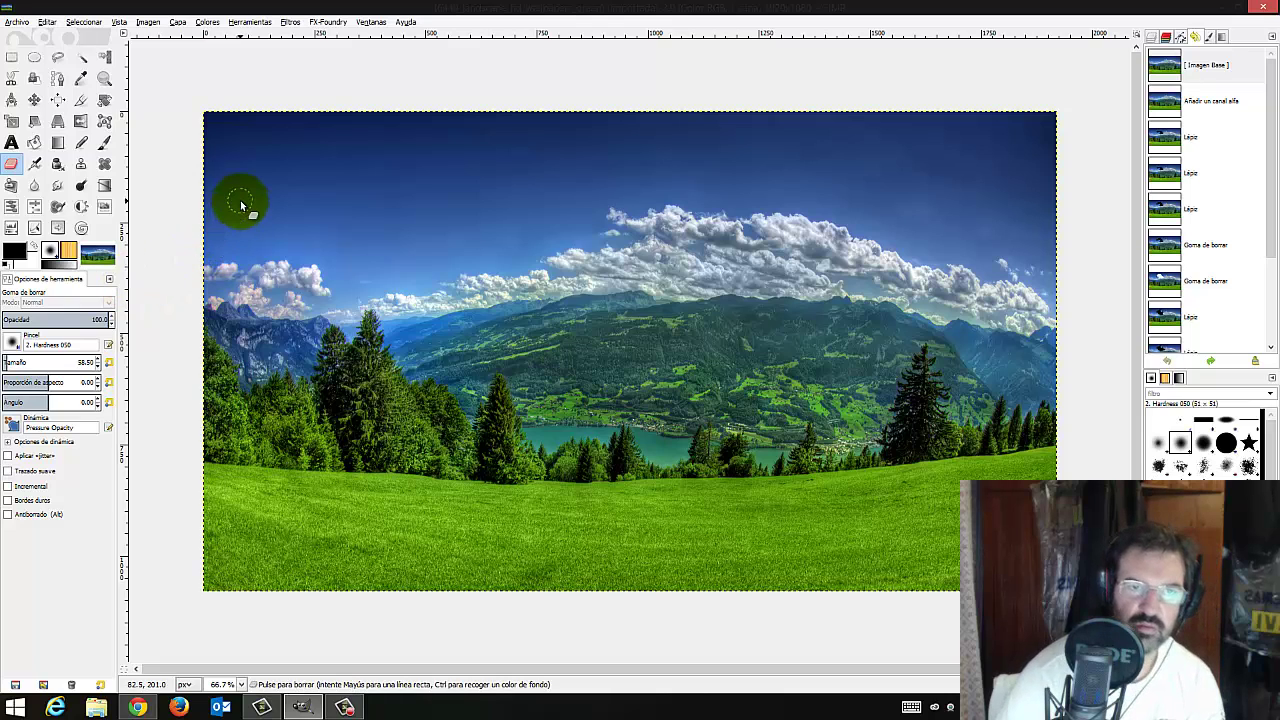
ctrl+click(311, 206)
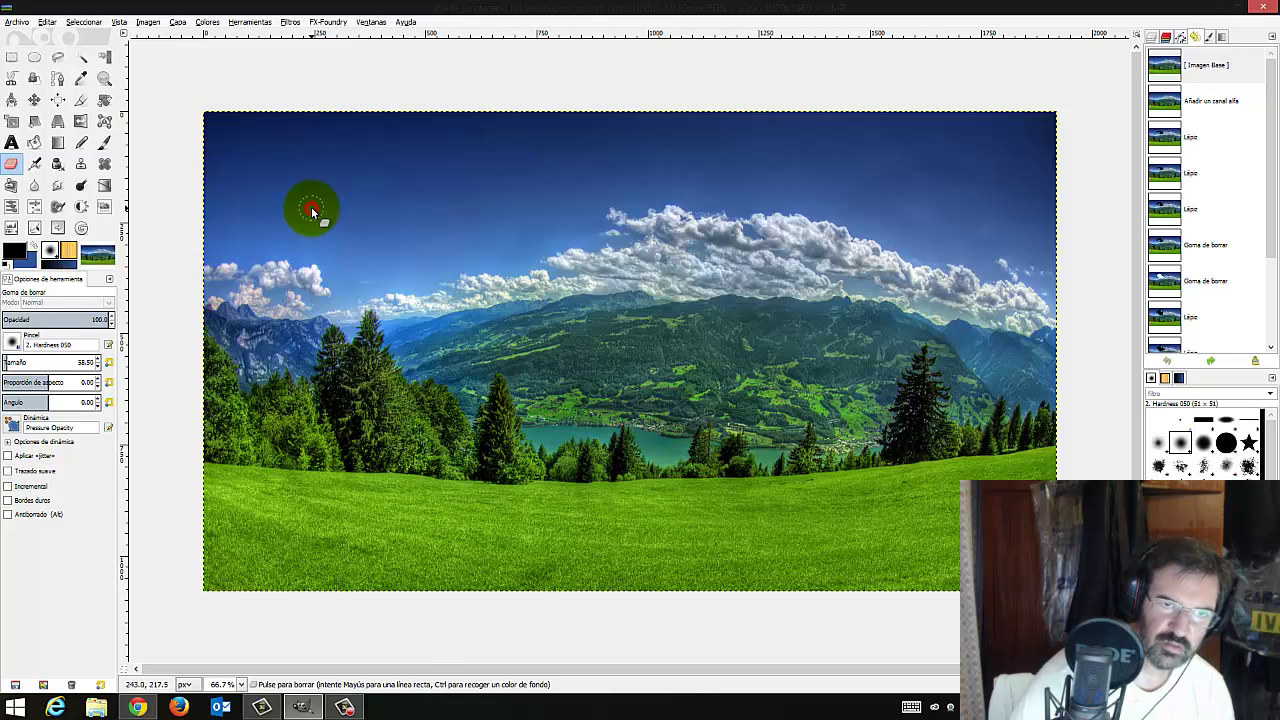
Erase test strokes across the sky, revert to [Imagen base], and return to the manual
mouse_move(484, 216)
mouse_down()
mouse_move(380, 201)
mouse_move(438, 162)
mouse_move(398, 143)
mouse_up()
drag(476, 162, 557, 191)
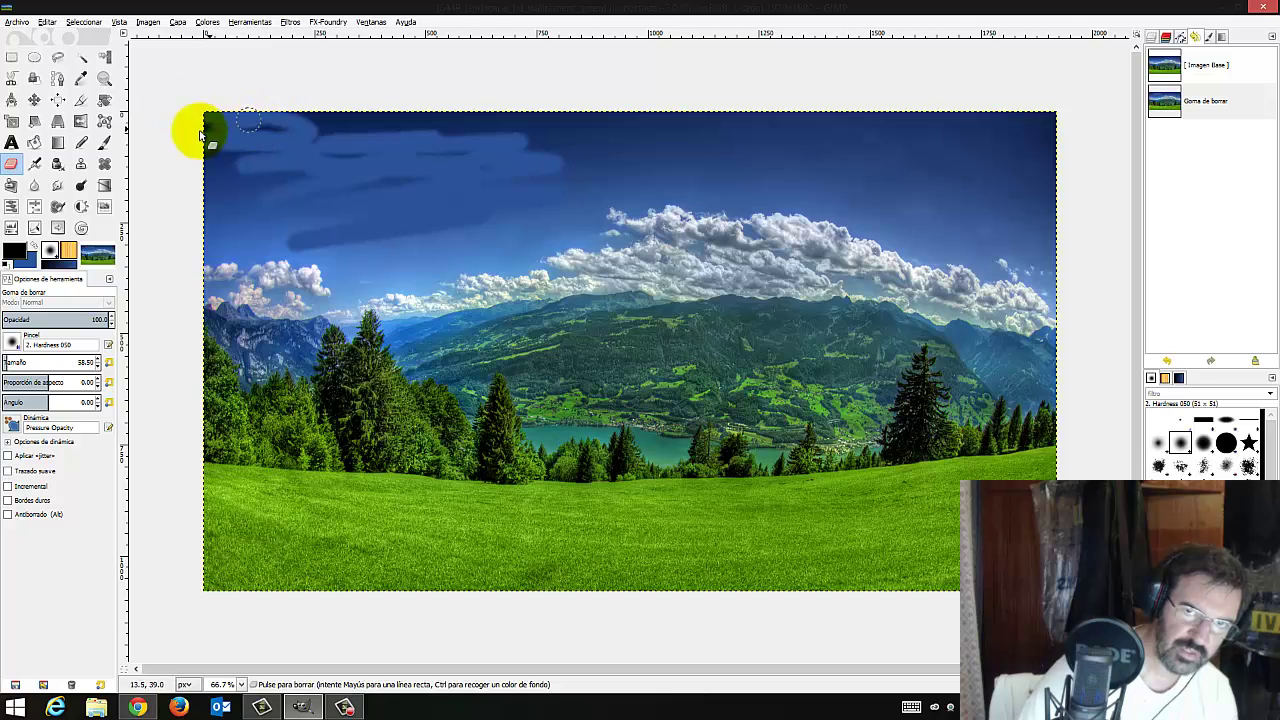
drag(194, 129, 634, 129)
mouse_move(644, 180)
mouse_down()
mouse_move(614, 200)
mouse_move(691, 246)
mouse_move(551, 209)
mouse_move(850, 230)
mouse_move(737, 266)
mouse_move(771, 263)
mouse_up()
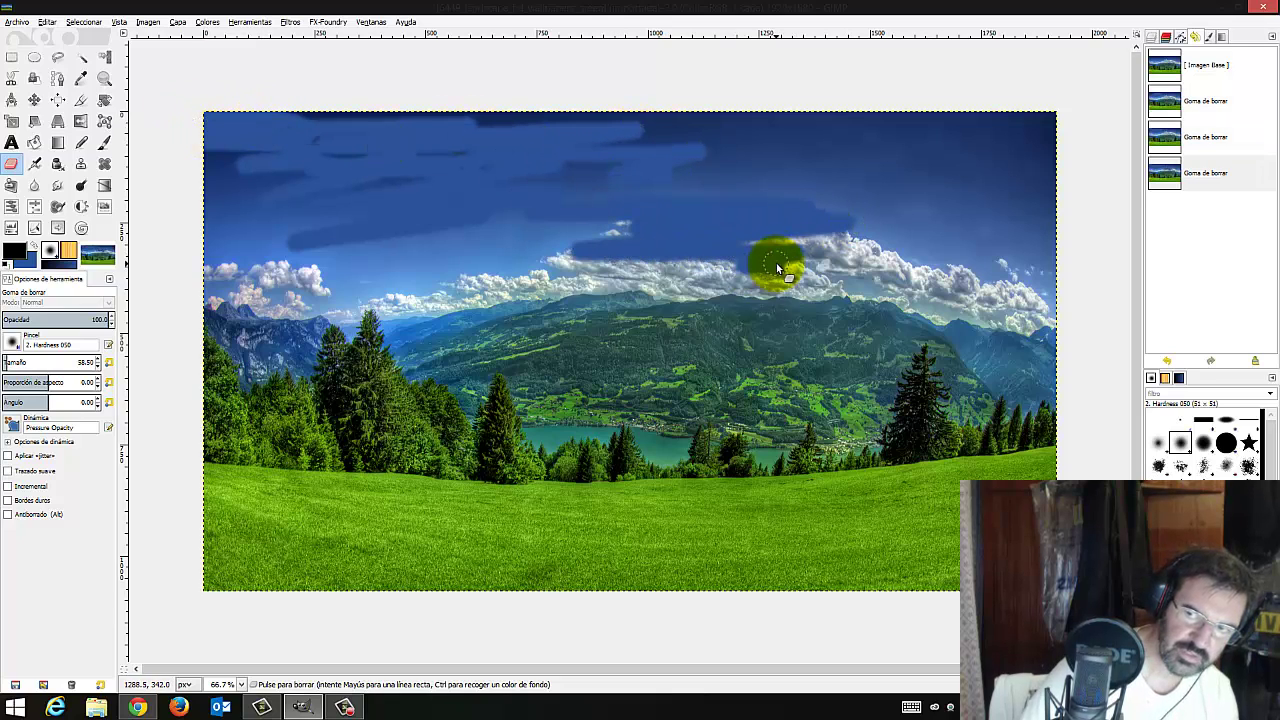
click(1218, 65)
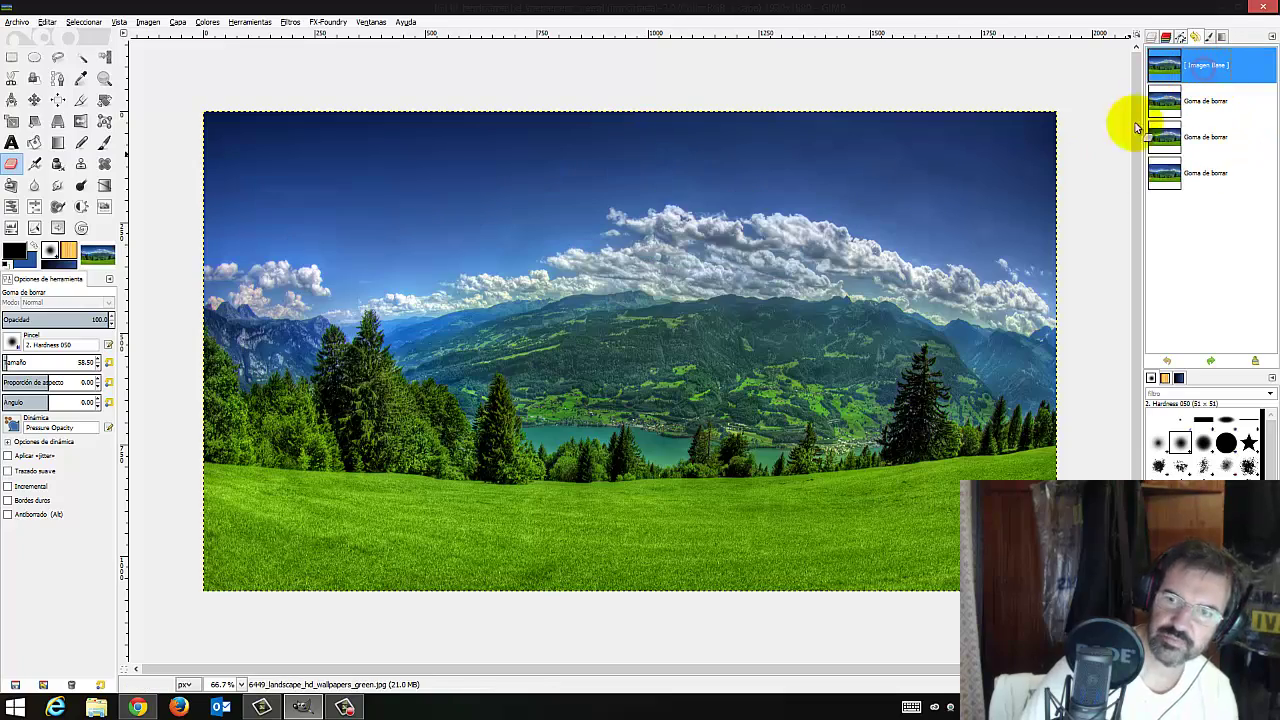
click(301, 707)
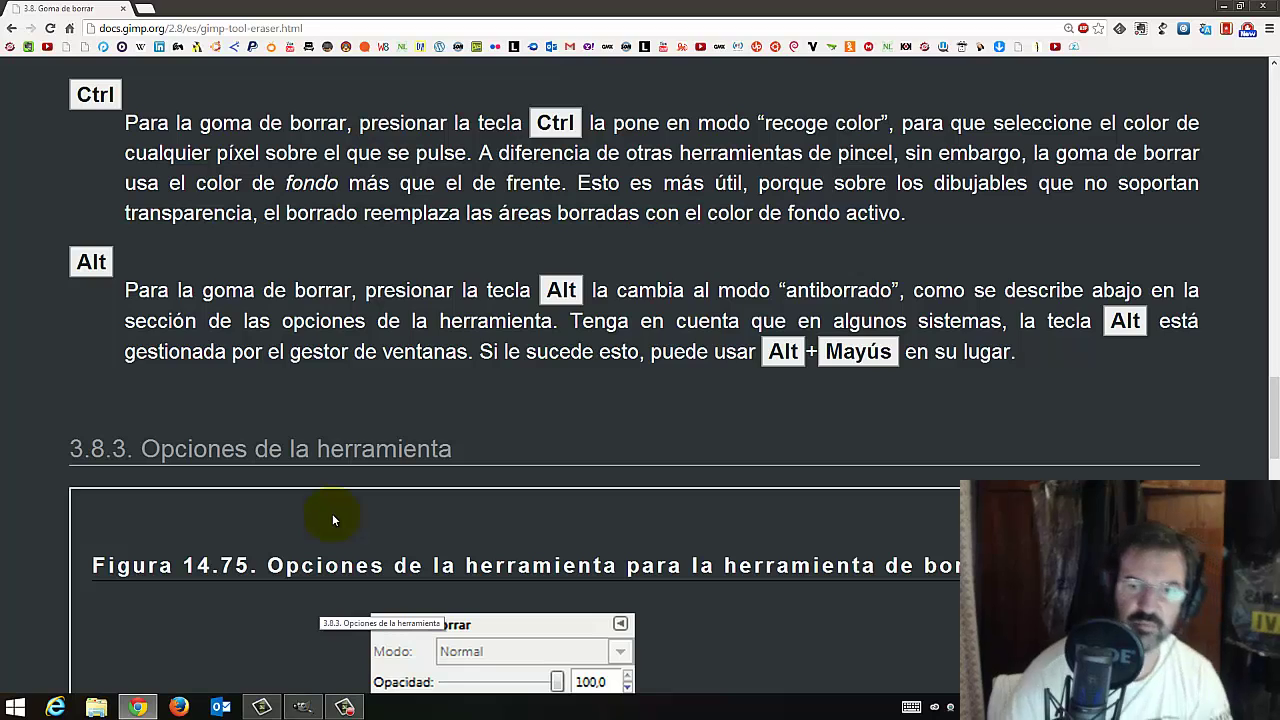
Scroll down the Goma de borrar page toward its tool options
scroll(333, 519, down, 2)
scroll(333, 519, down, 2)
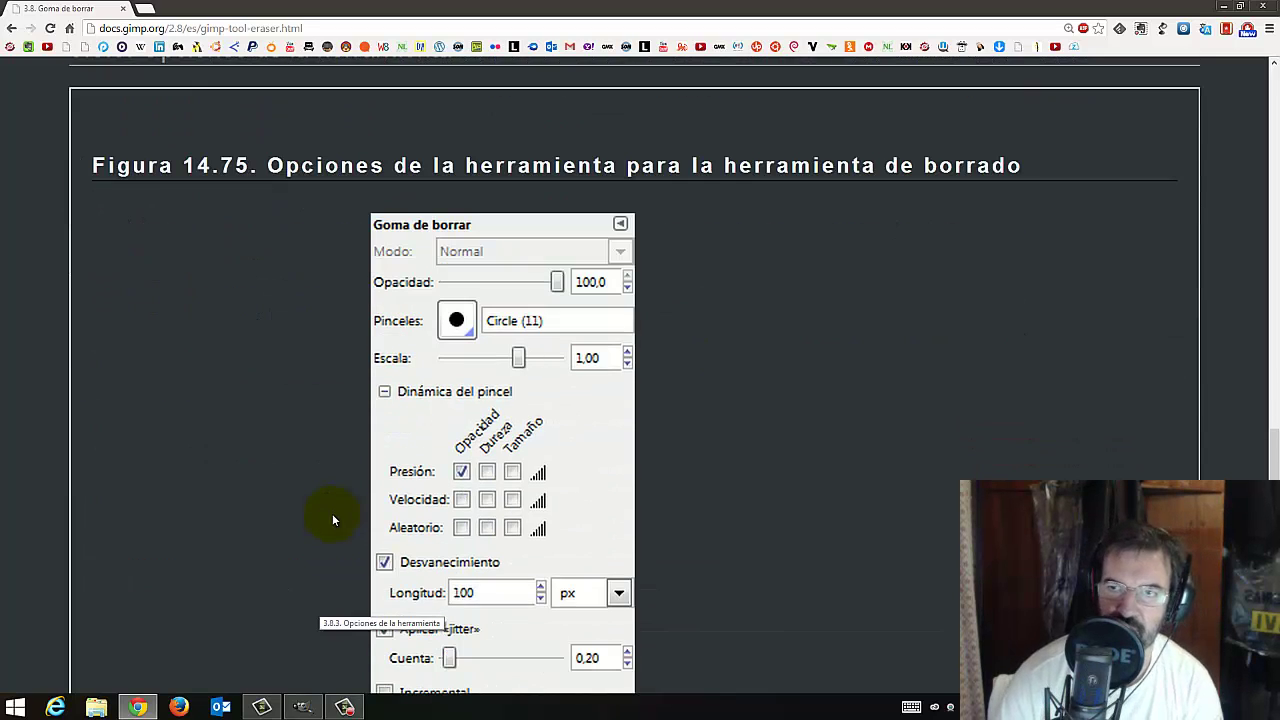
scroll(333, 519, down, 2)
scroll(333, 519, down, 3)
scroll(333, 515, down, 1)
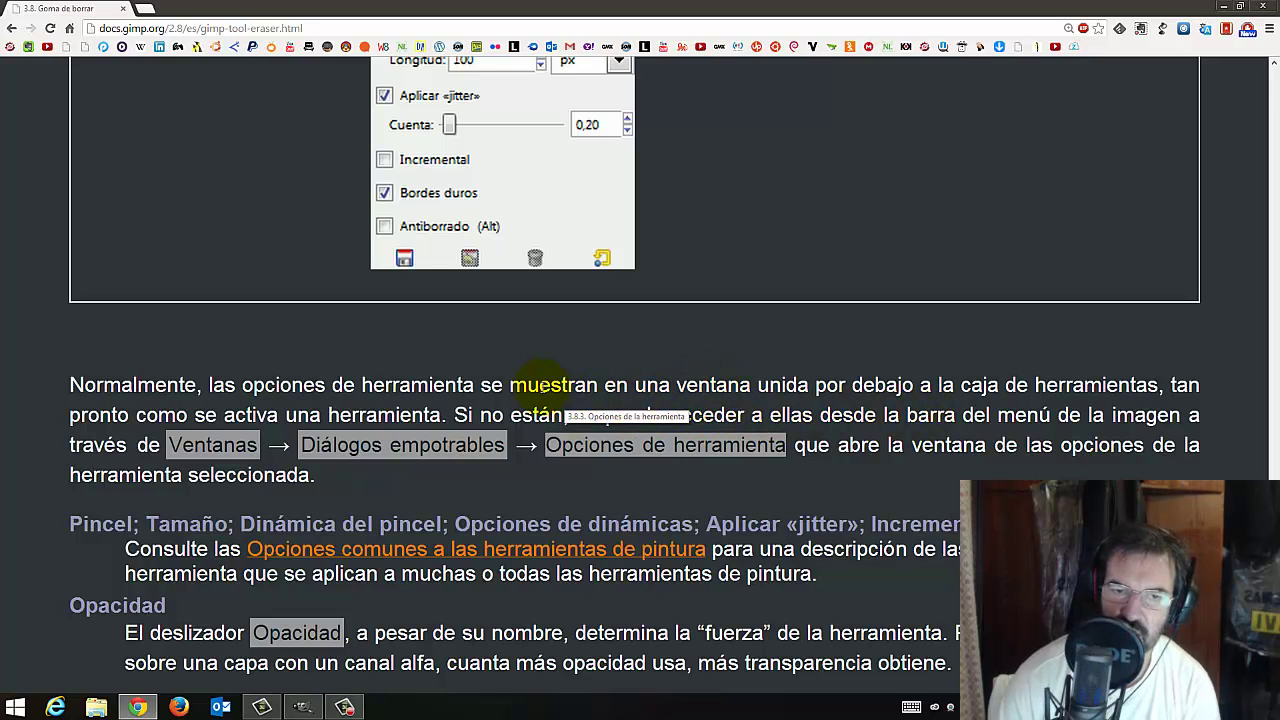
scroll(487, 385, down, 1)
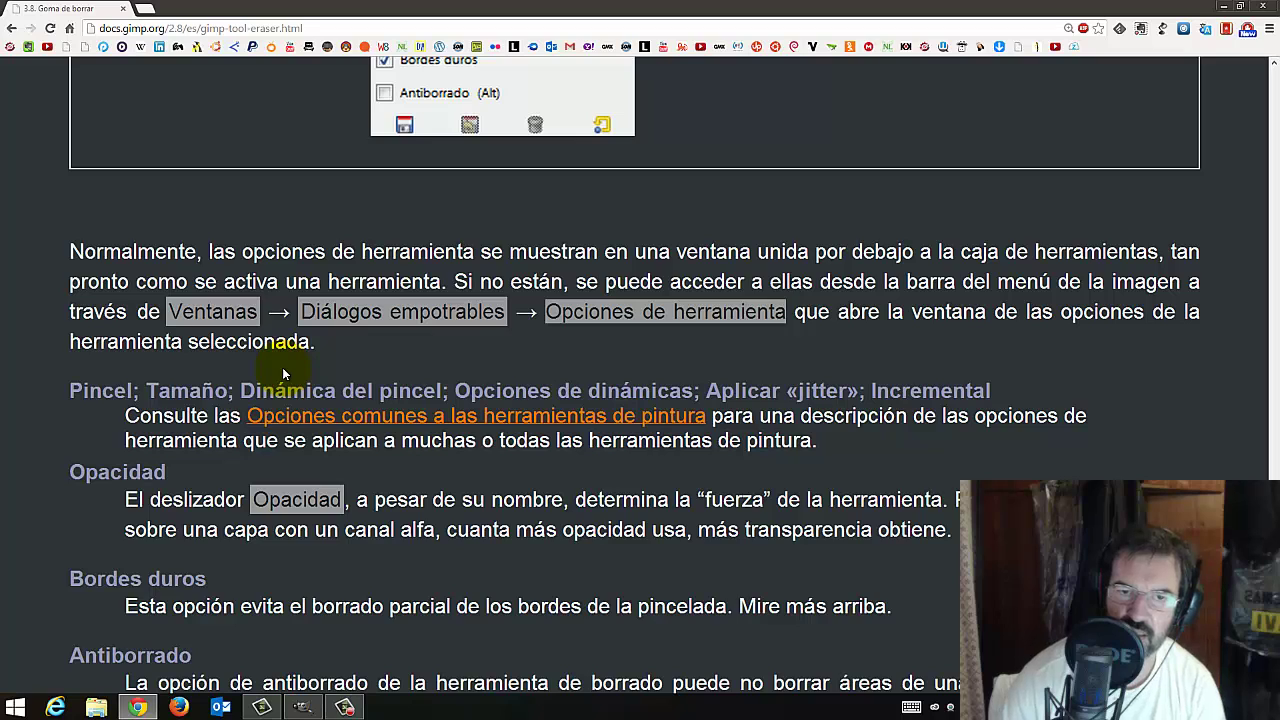
scroll(282, 372, down, 1)
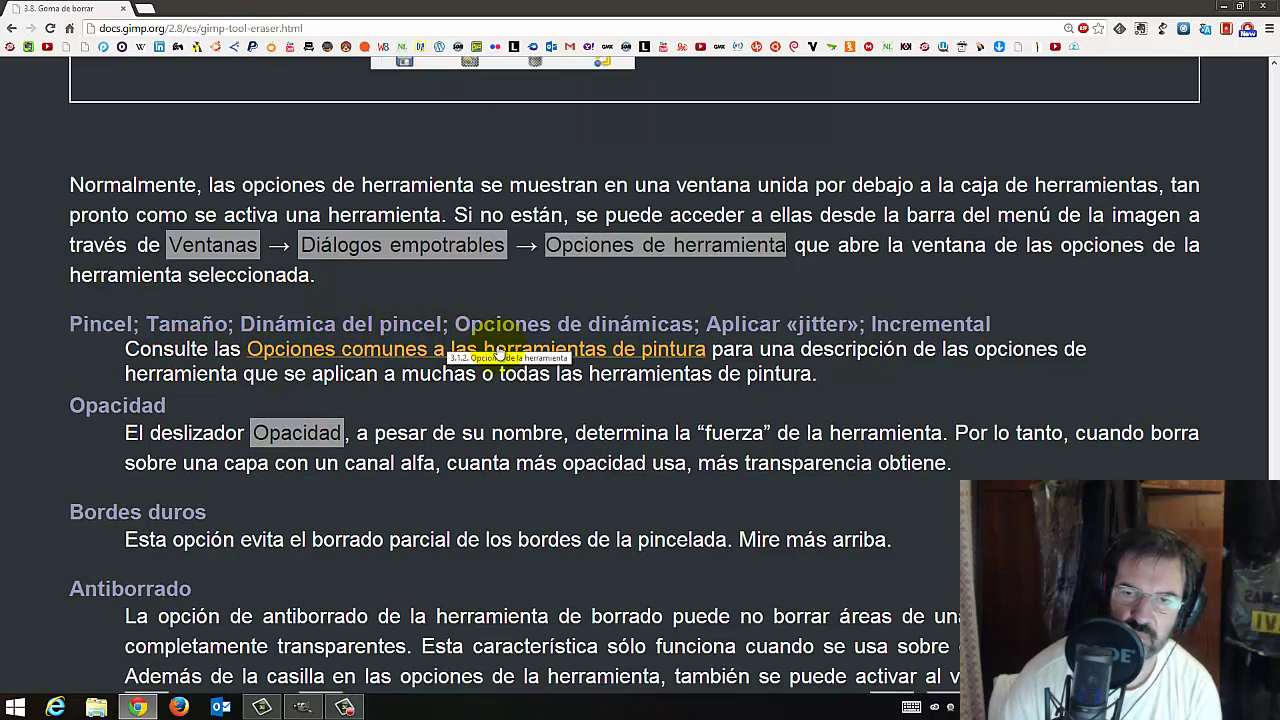
Look over the common paint-tool options page, then go back to the eraser page
click(645, 345)
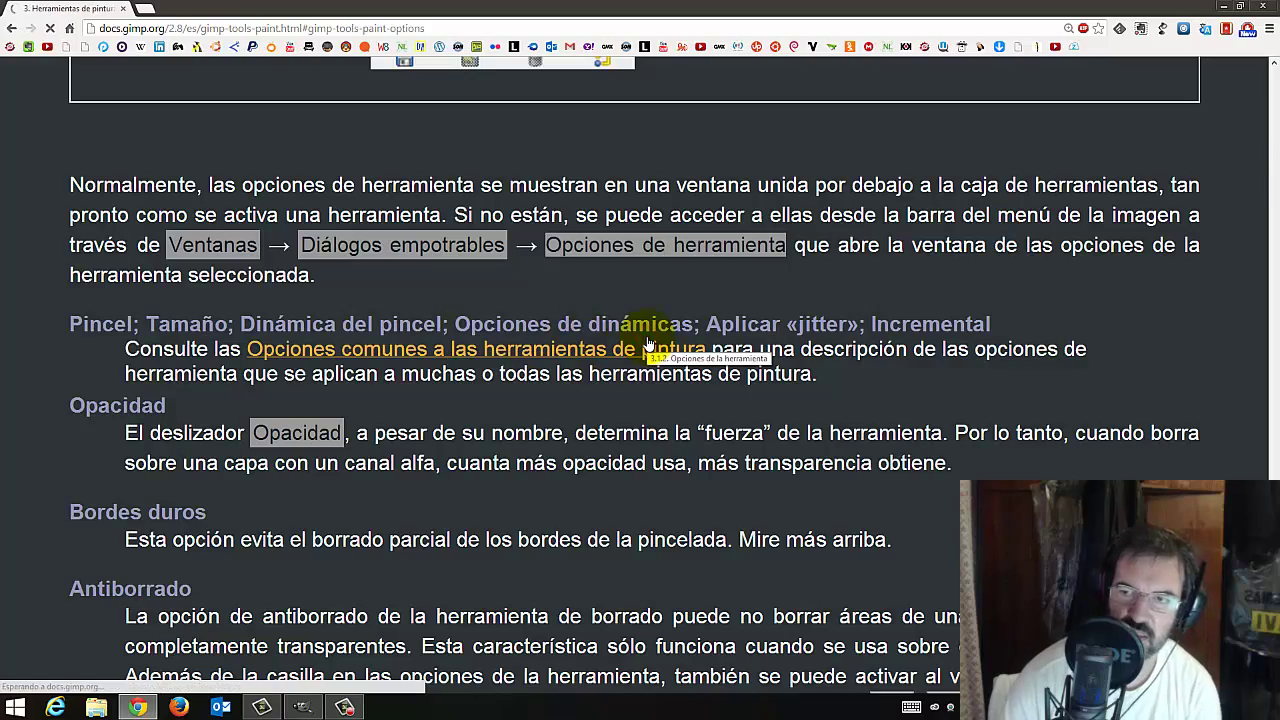
scroll(714, 378, down, 5)
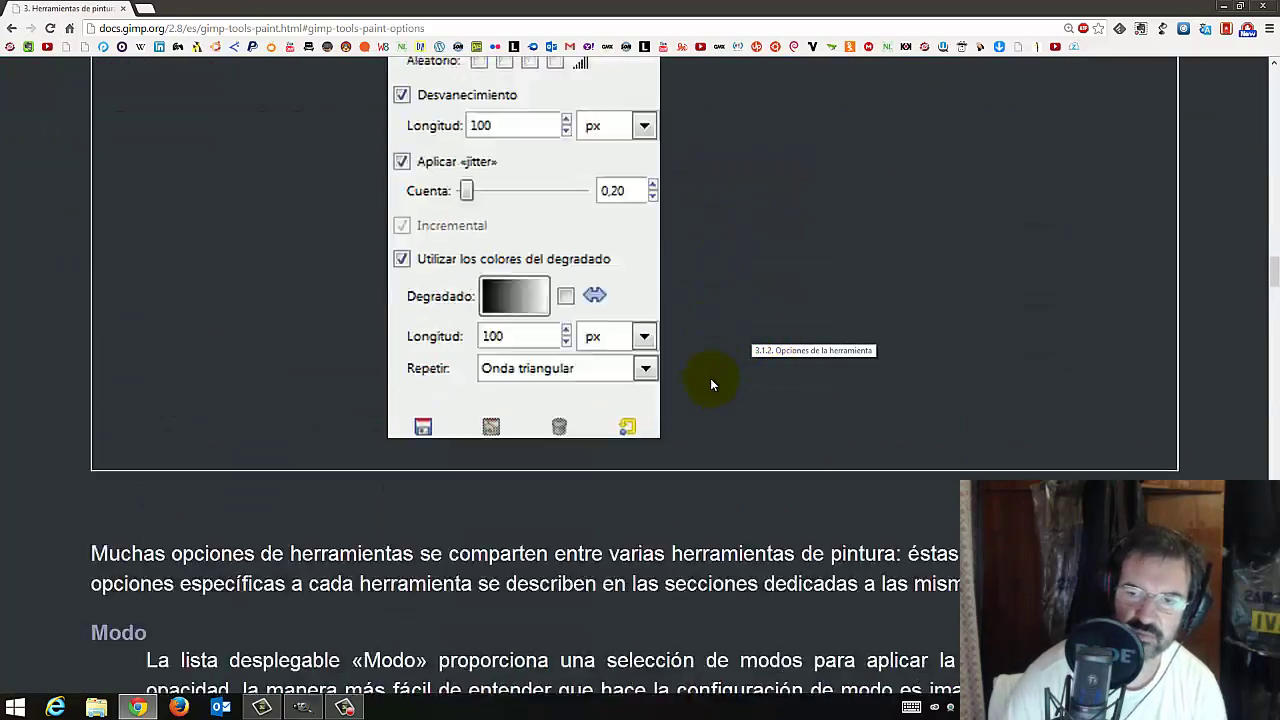
scroll(714, 378, down, 4)
scroll(712, 385, down, 2)
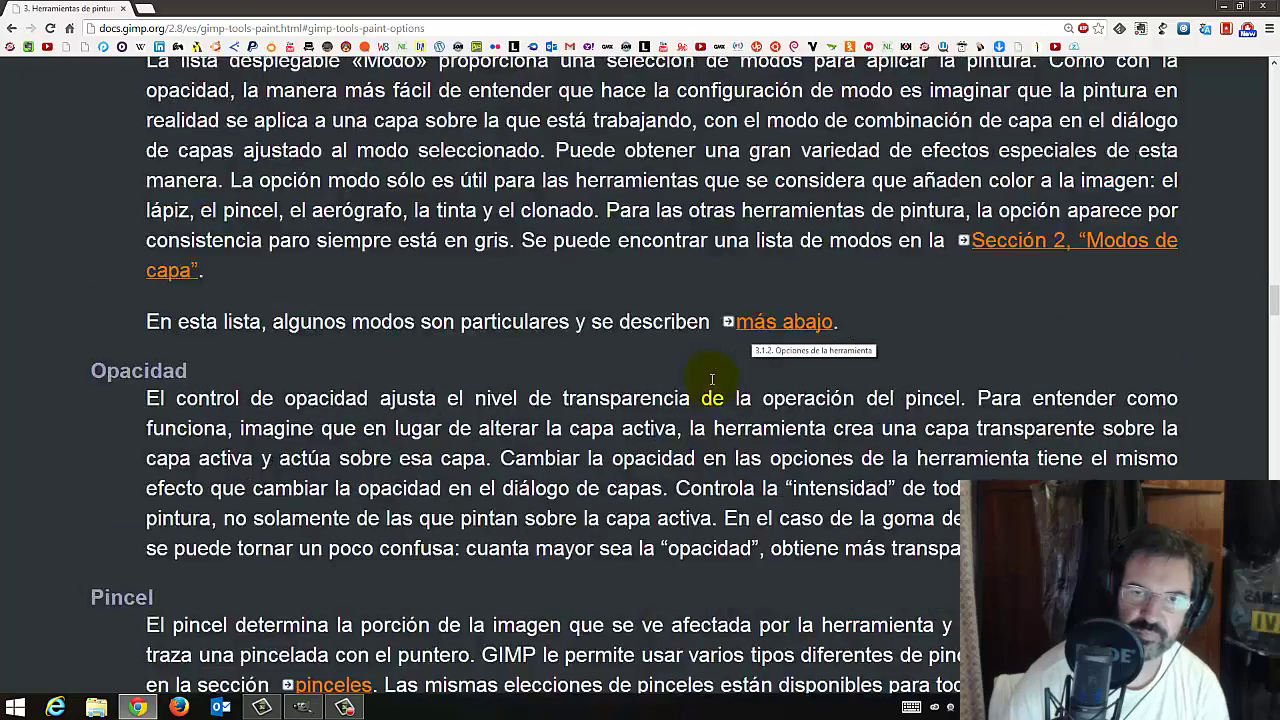
scroll(712, 385, up, 2)
click(13, 28)
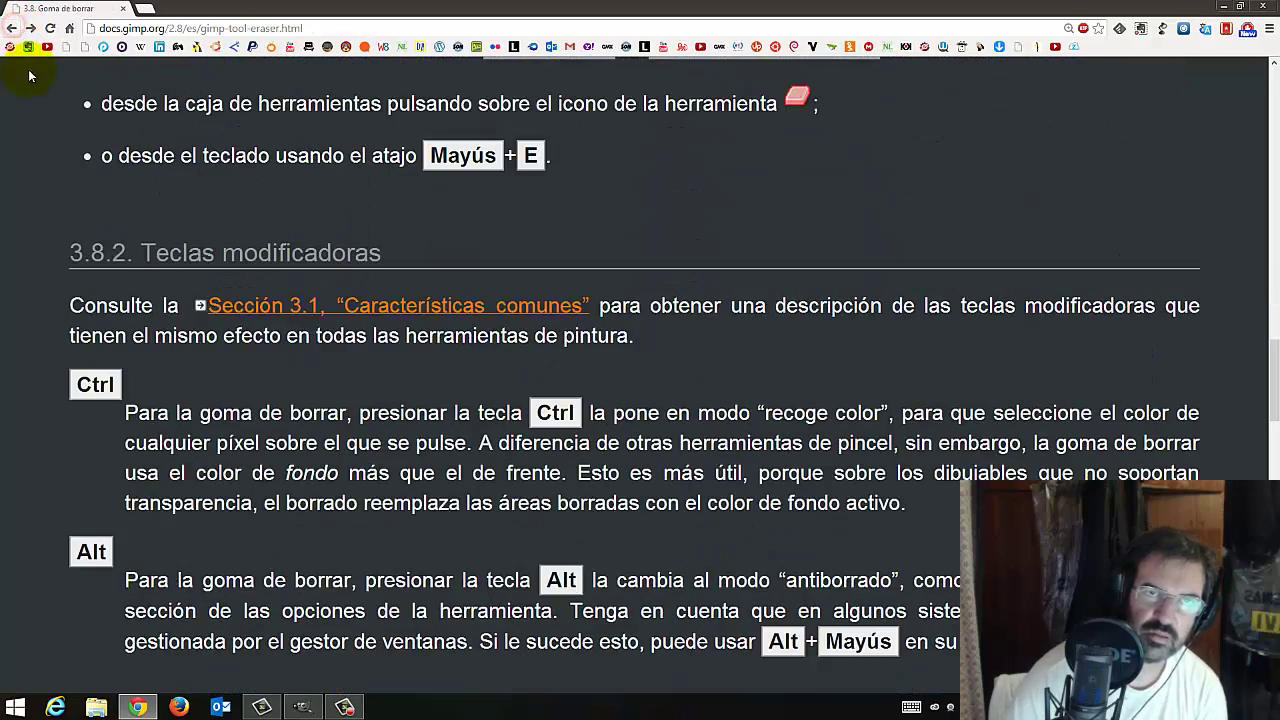
Scroll to the Opacidad, Bordes duros and Antiborrado option descriptions
scroll(237, 376, down, 1)
scroll(237, 376, down, 4)
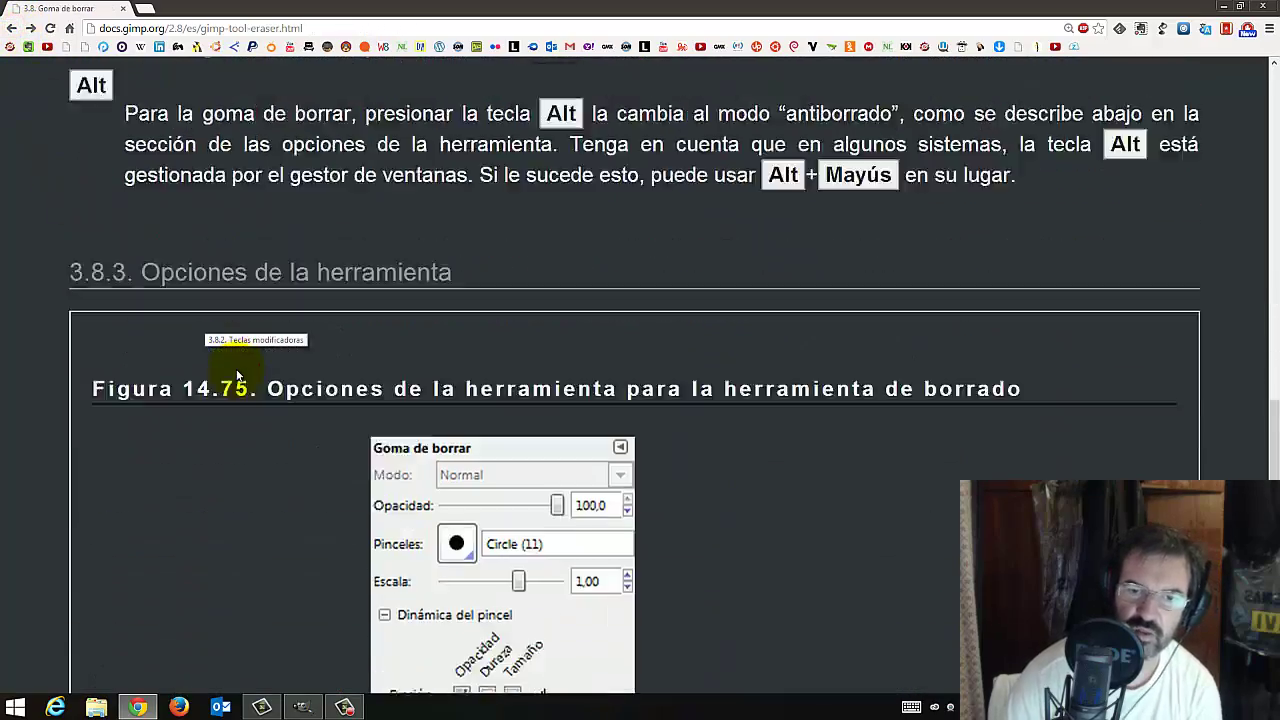
scroll(237, 374, down, 4)
scroll(237, 374, down, 5)
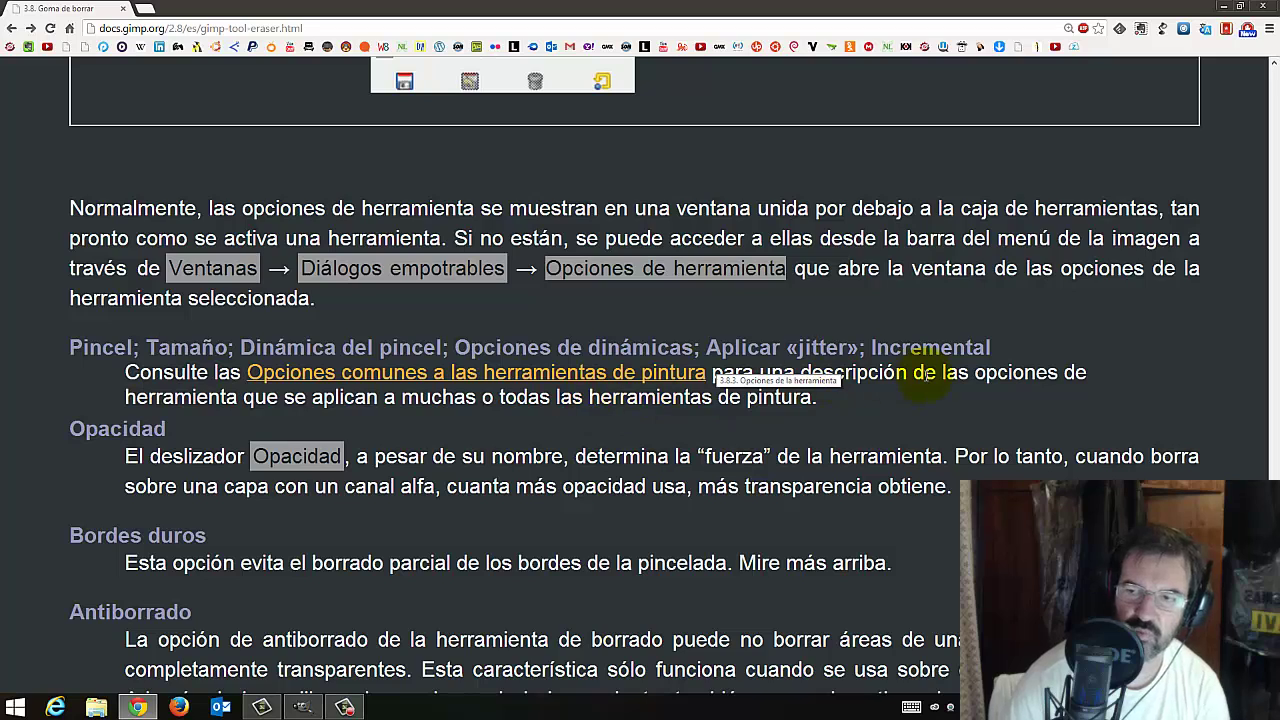
scroll(175, 475, down, 1)
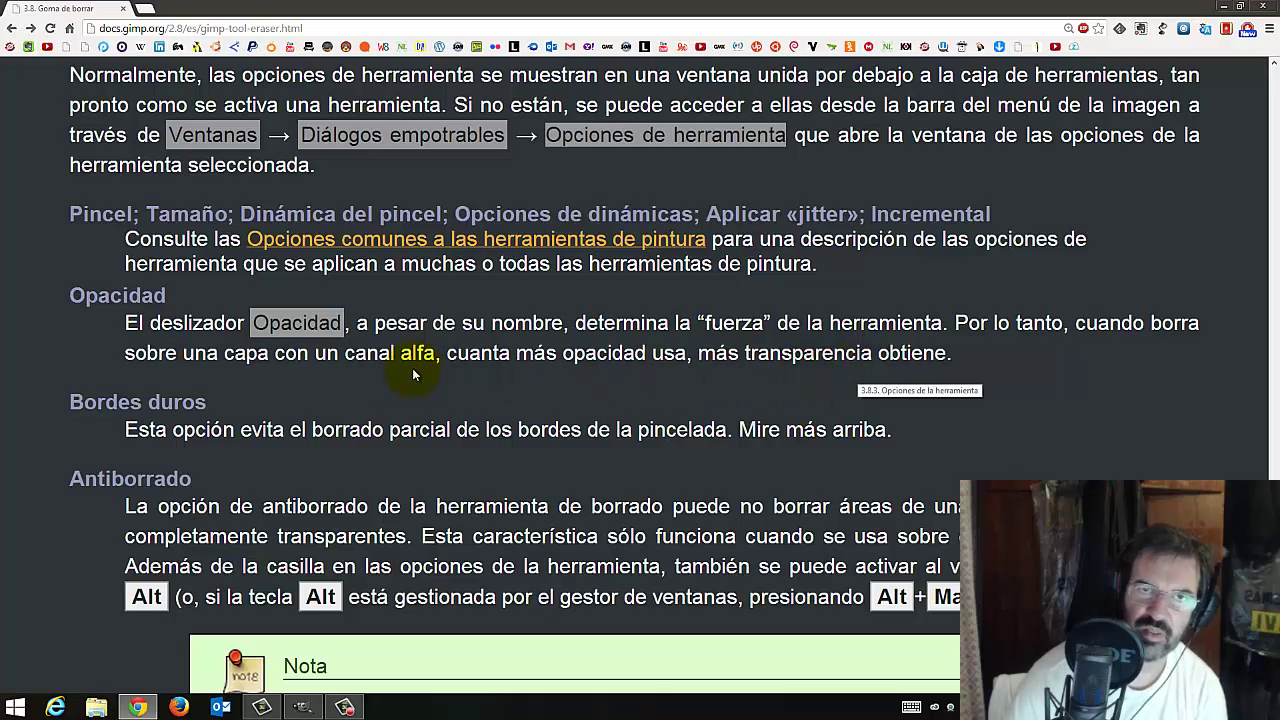
Erase faded zigzags at 45.6 eraser opacity, then set brush aspect ratio to -1.87
click(310, 704)
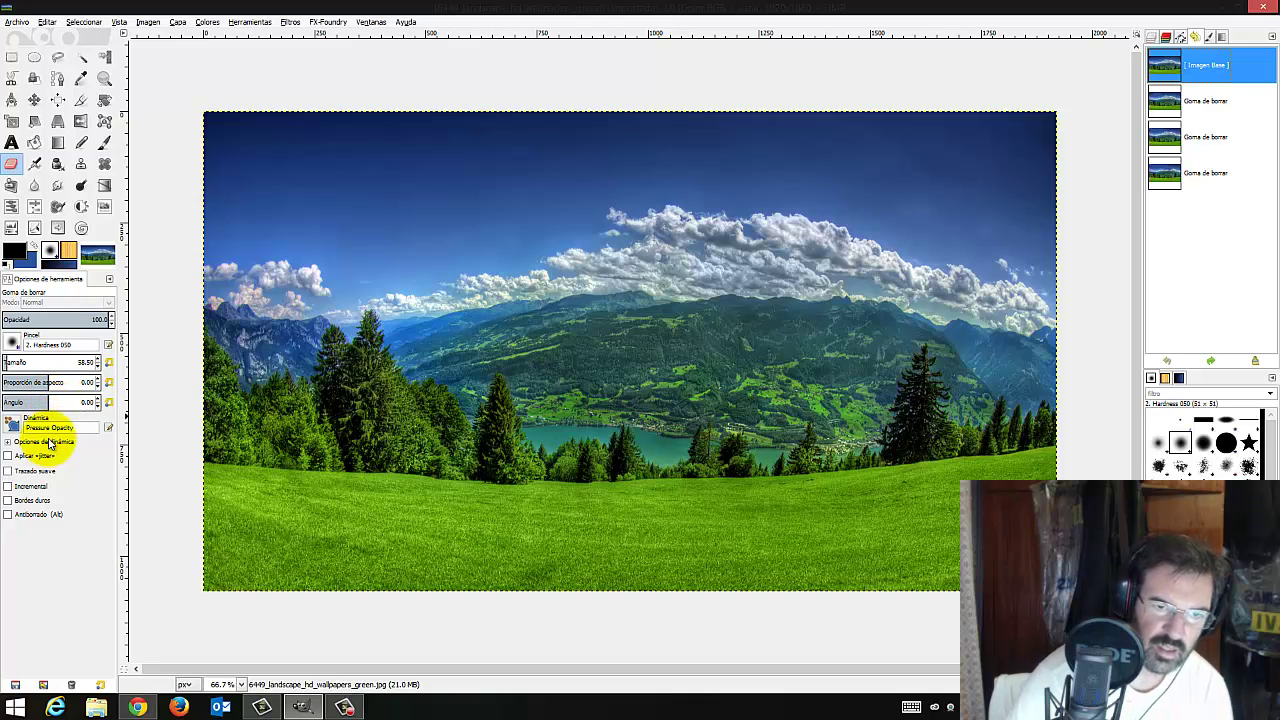
click(48, 320)
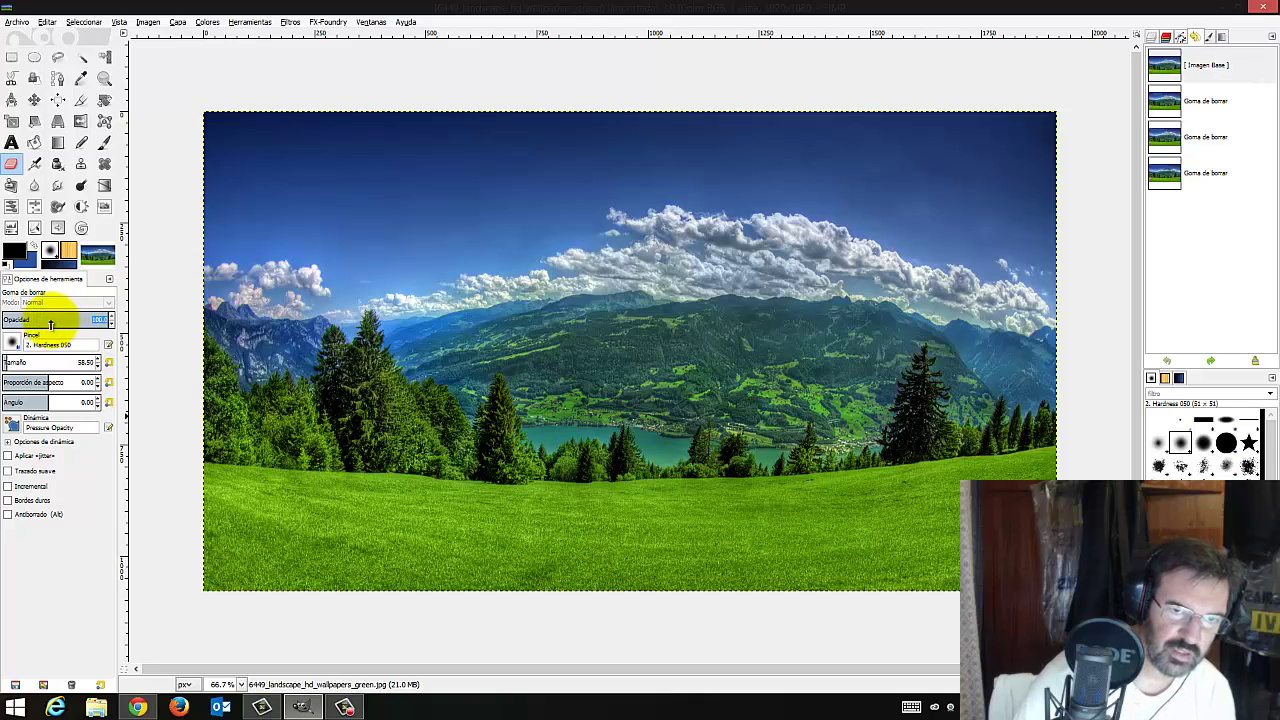
click(50, 320)
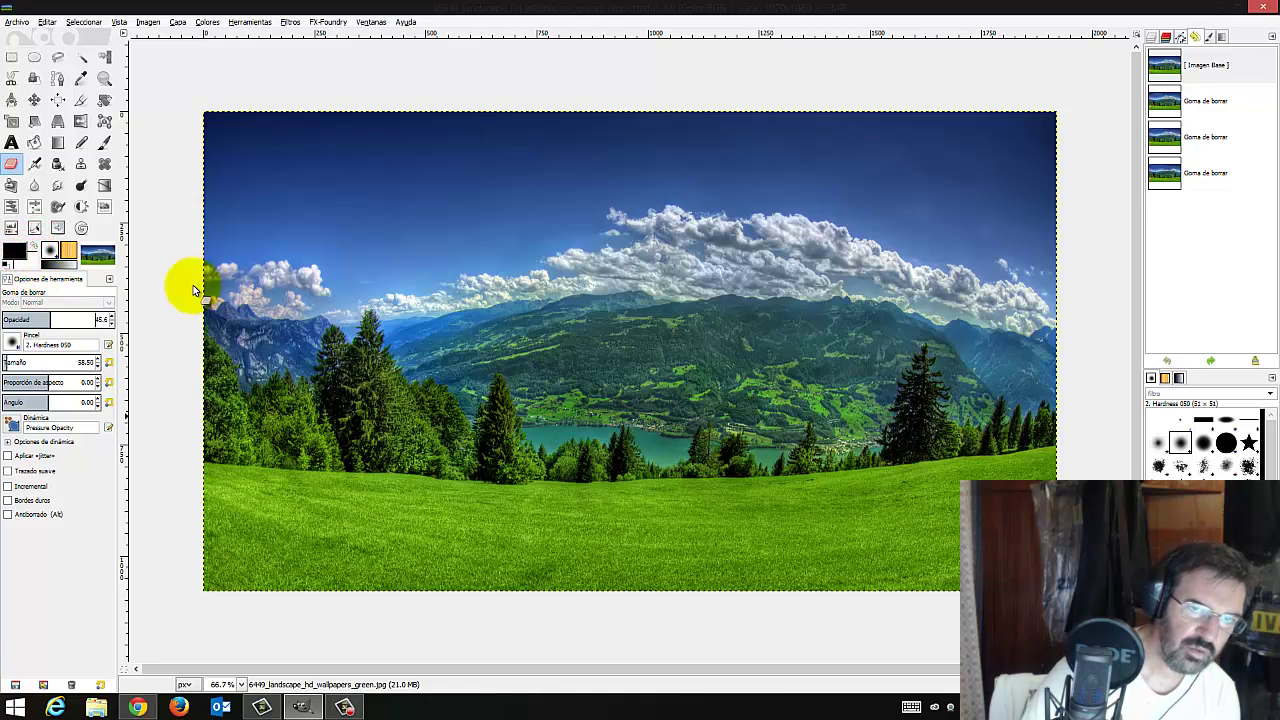
drag(396, 224, 545, 280)
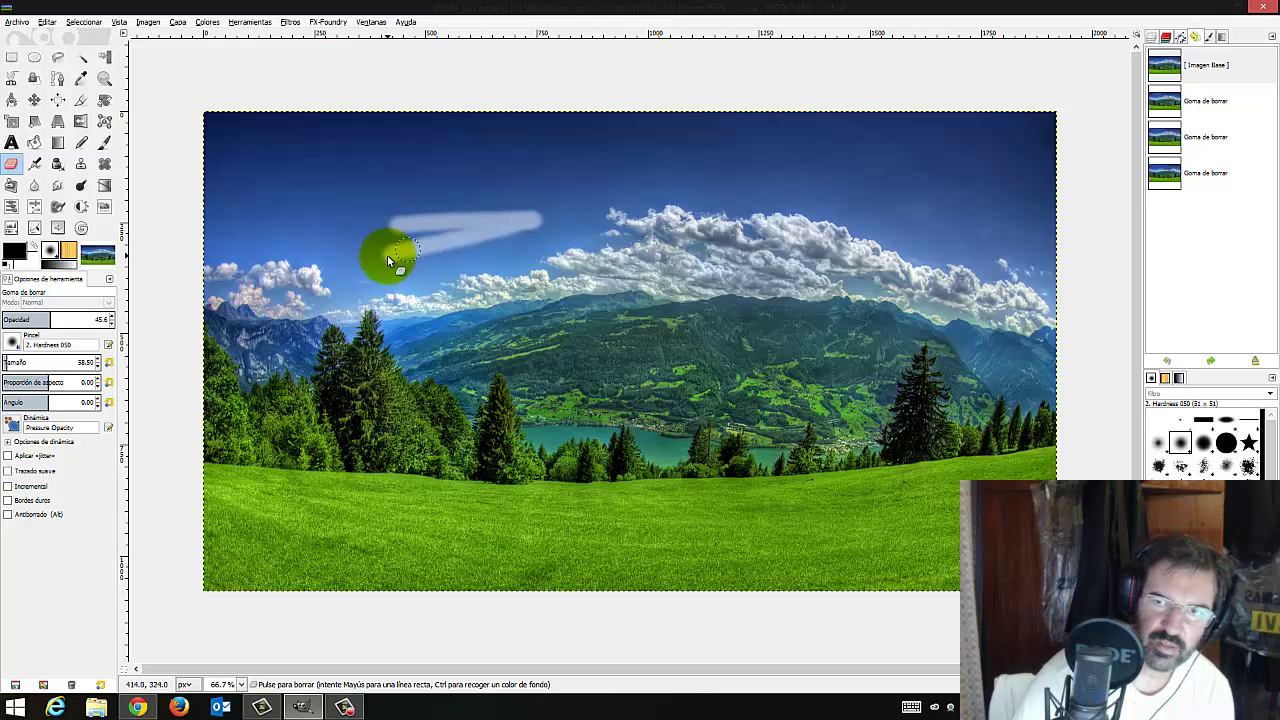
drag(588, 337, 620, 376)
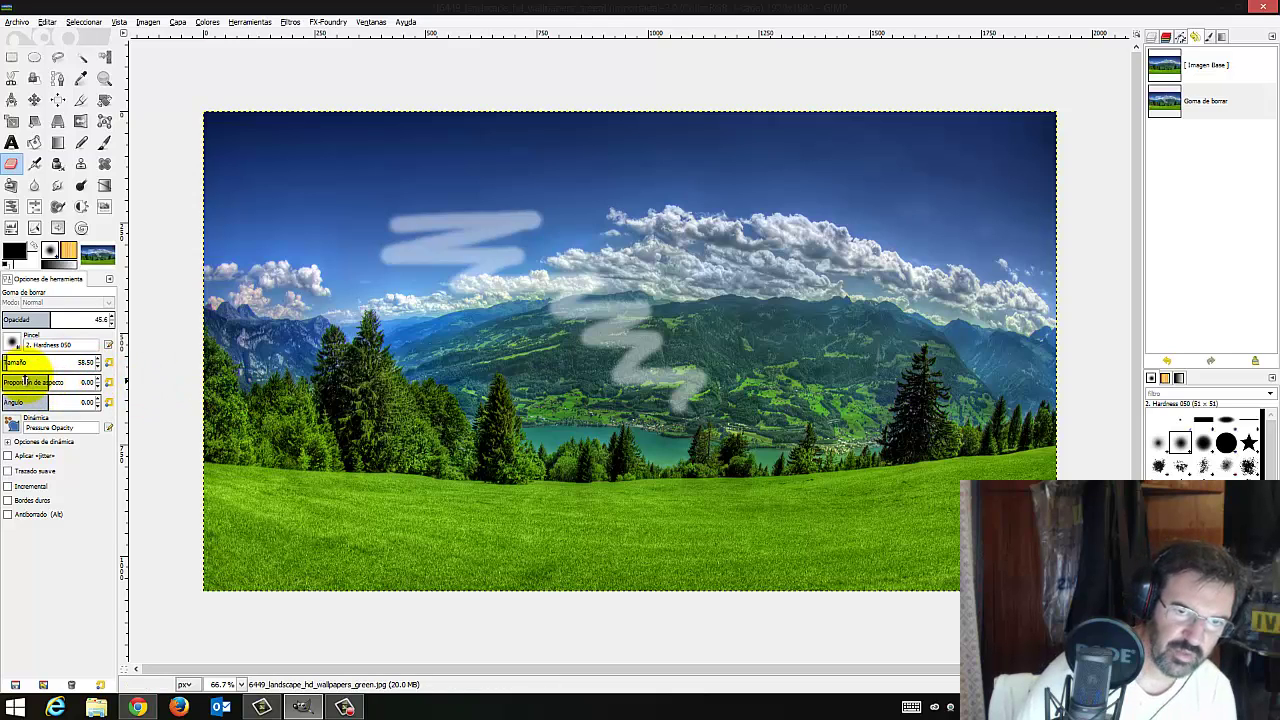
click(24, 382)
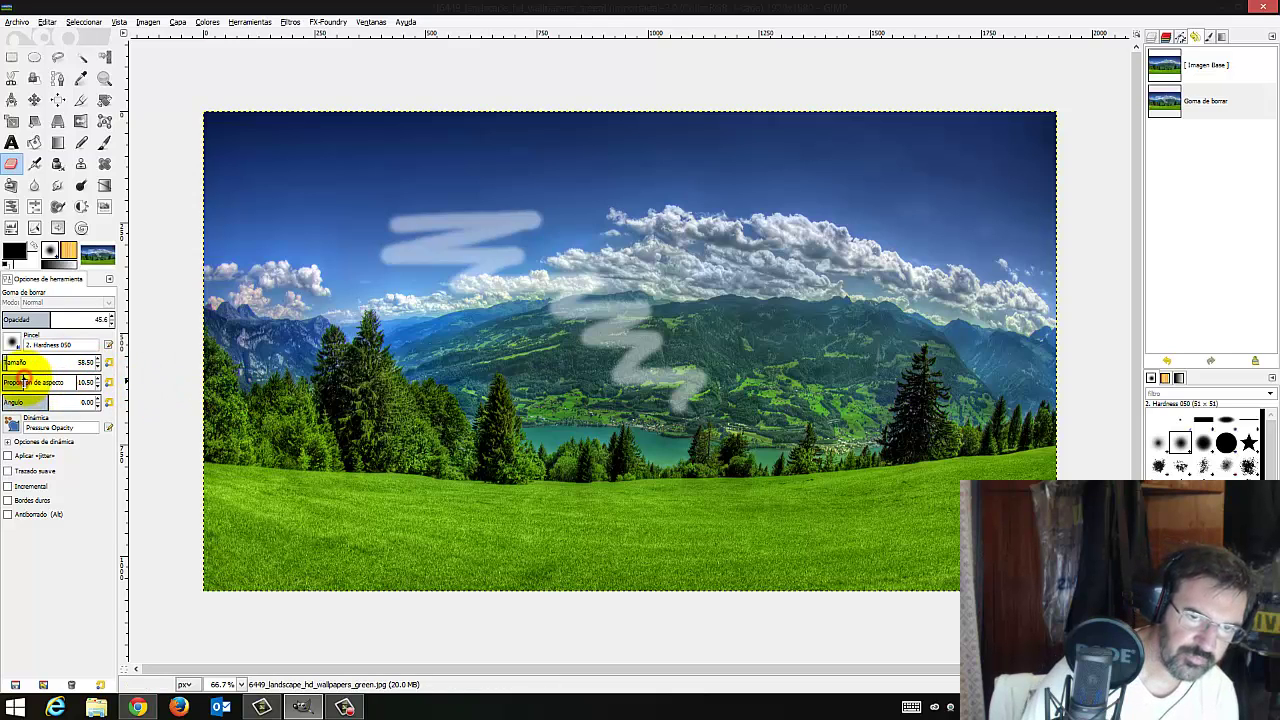
click(45, 383)
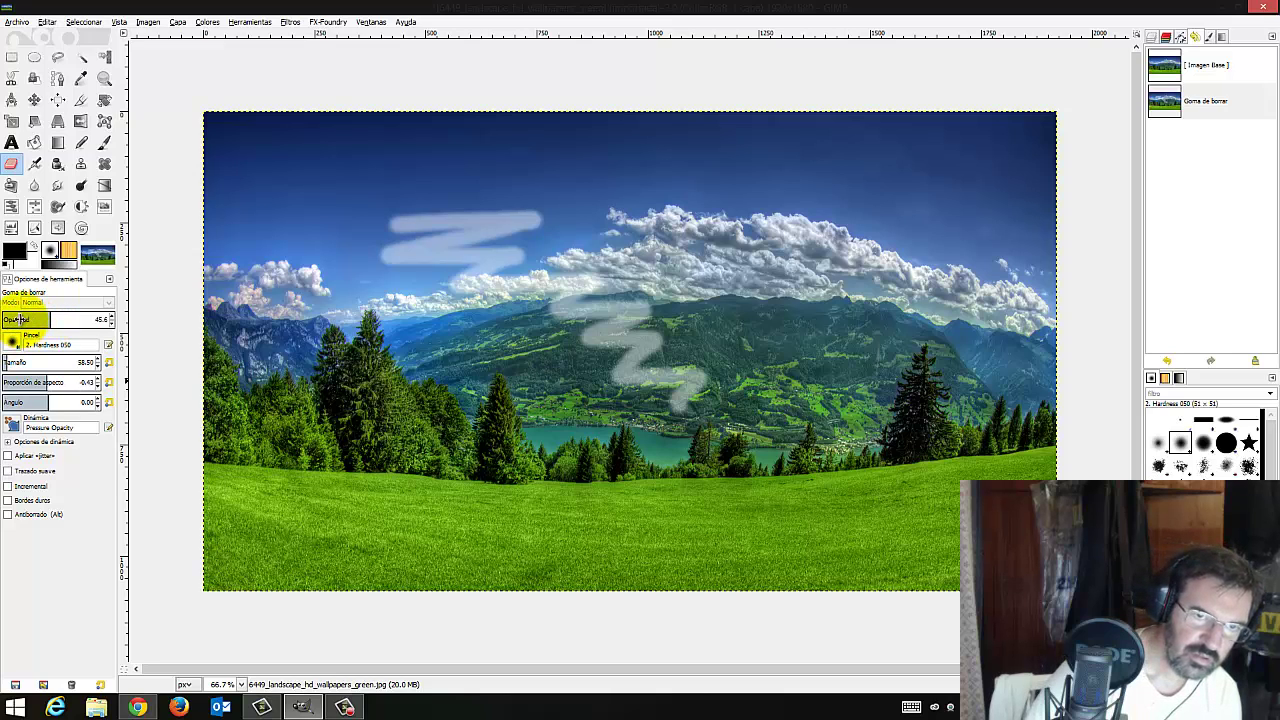
Erase strokes at near-zero, about 62 and full opacity, then revert to the base image
drag(18, 319, 16, 317)
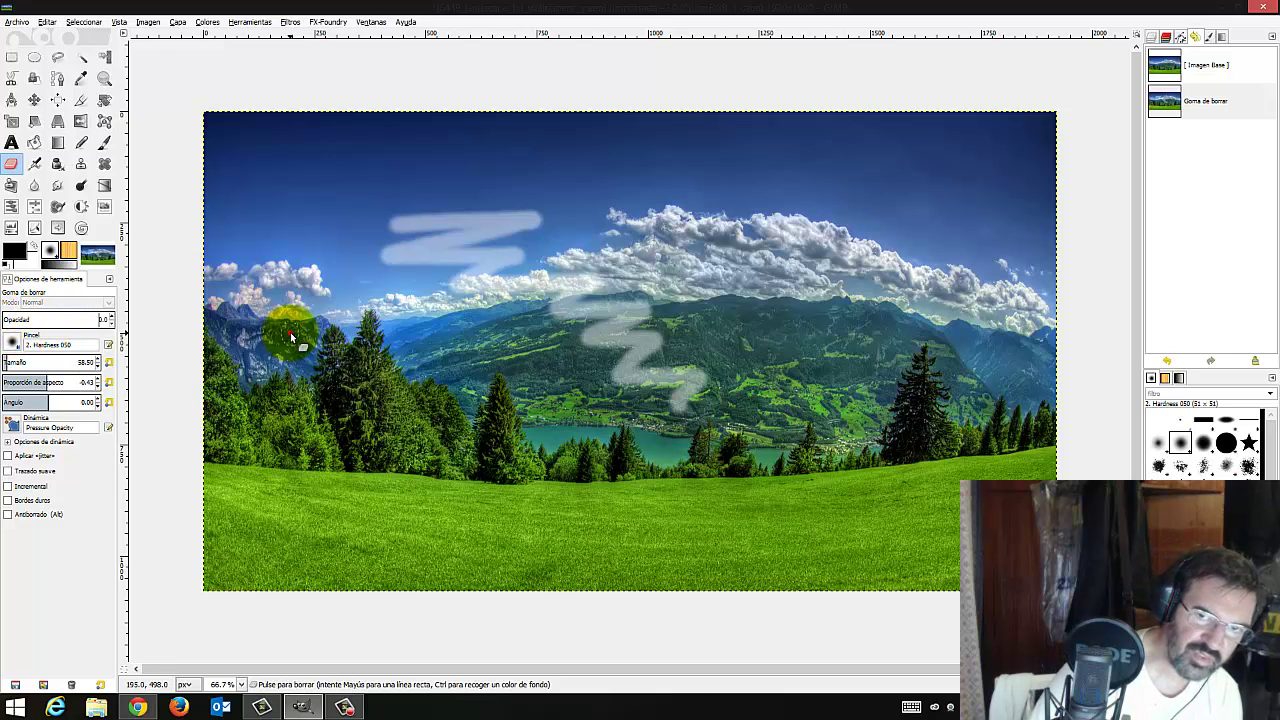
drag(378, 365, 362, 414)
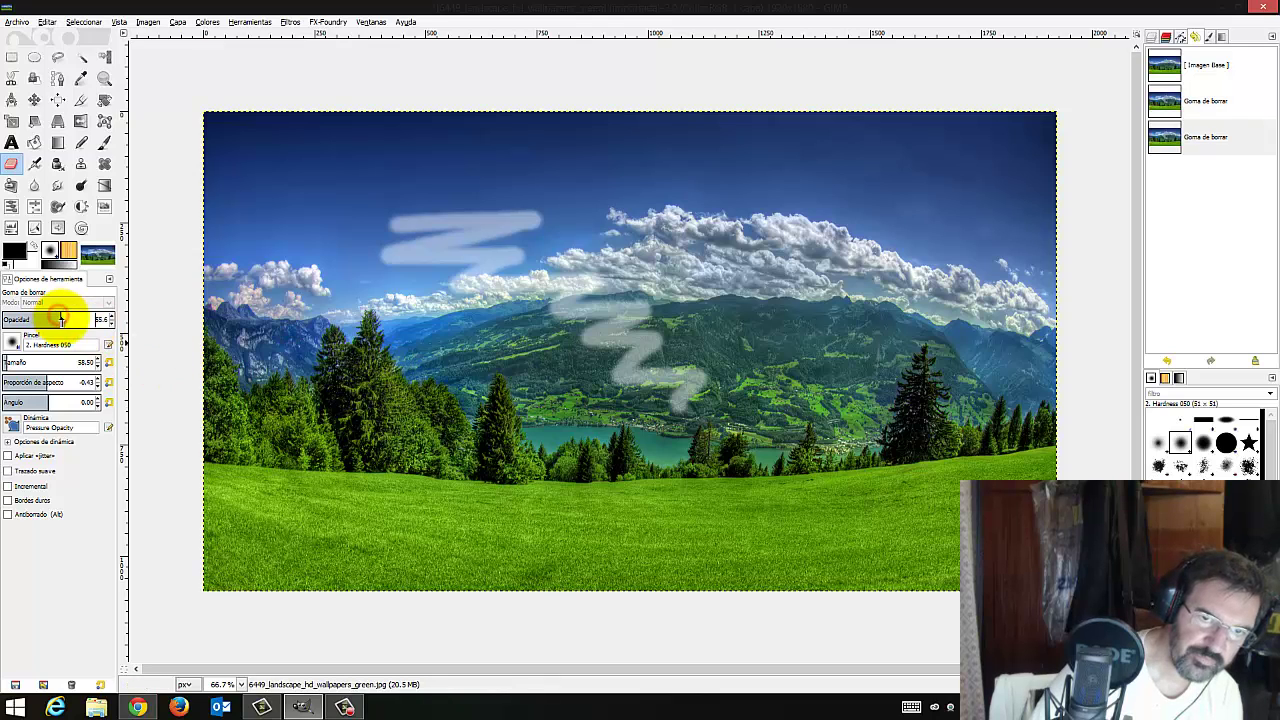
drag(58, 319, 70, 319)
mouse_move(270, 336)
mouse_down()
mouse_move(439, 377)
mouse_move(484, 441)
mouse_up()
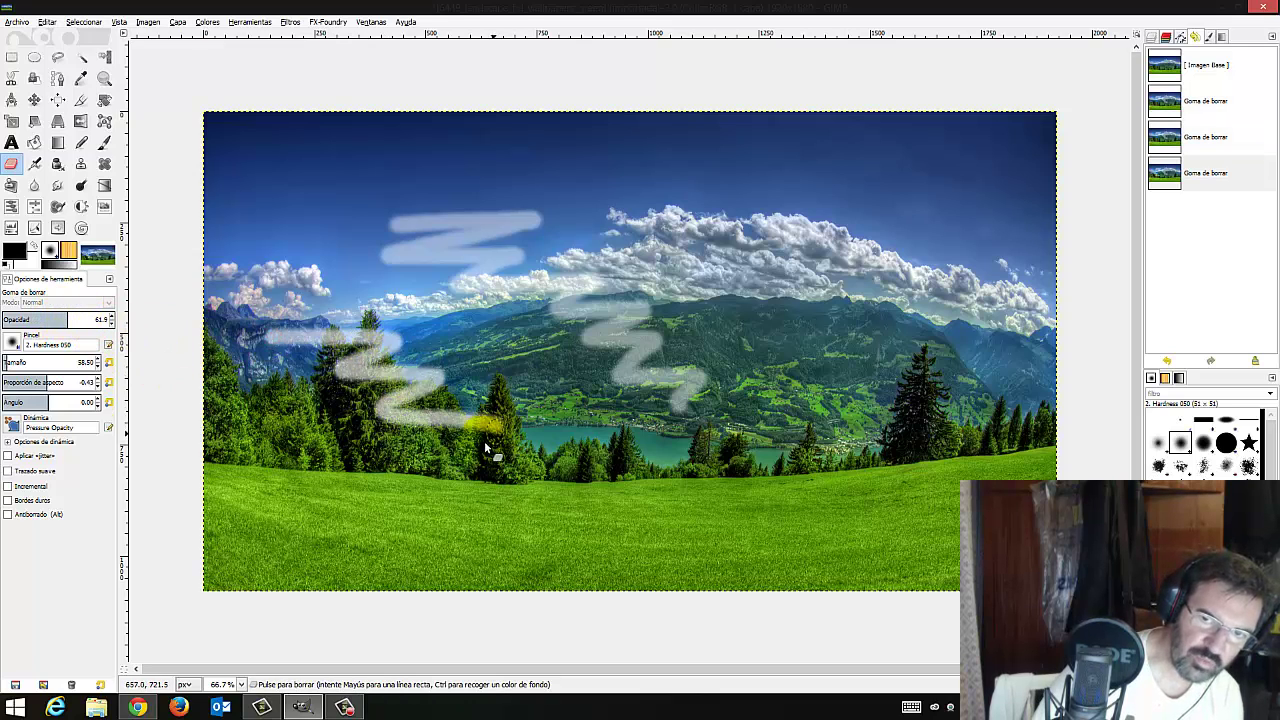
drag(82, 319, 143, 329)
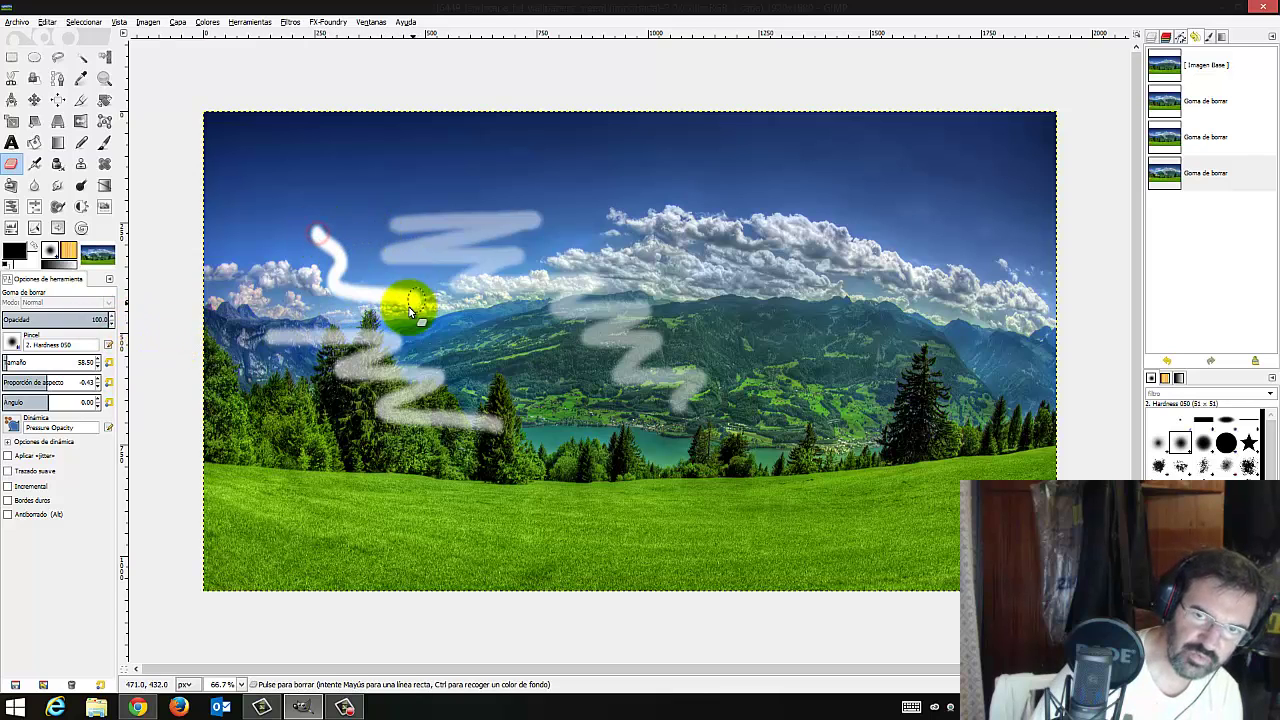
drag(503, 356, 620, 418)
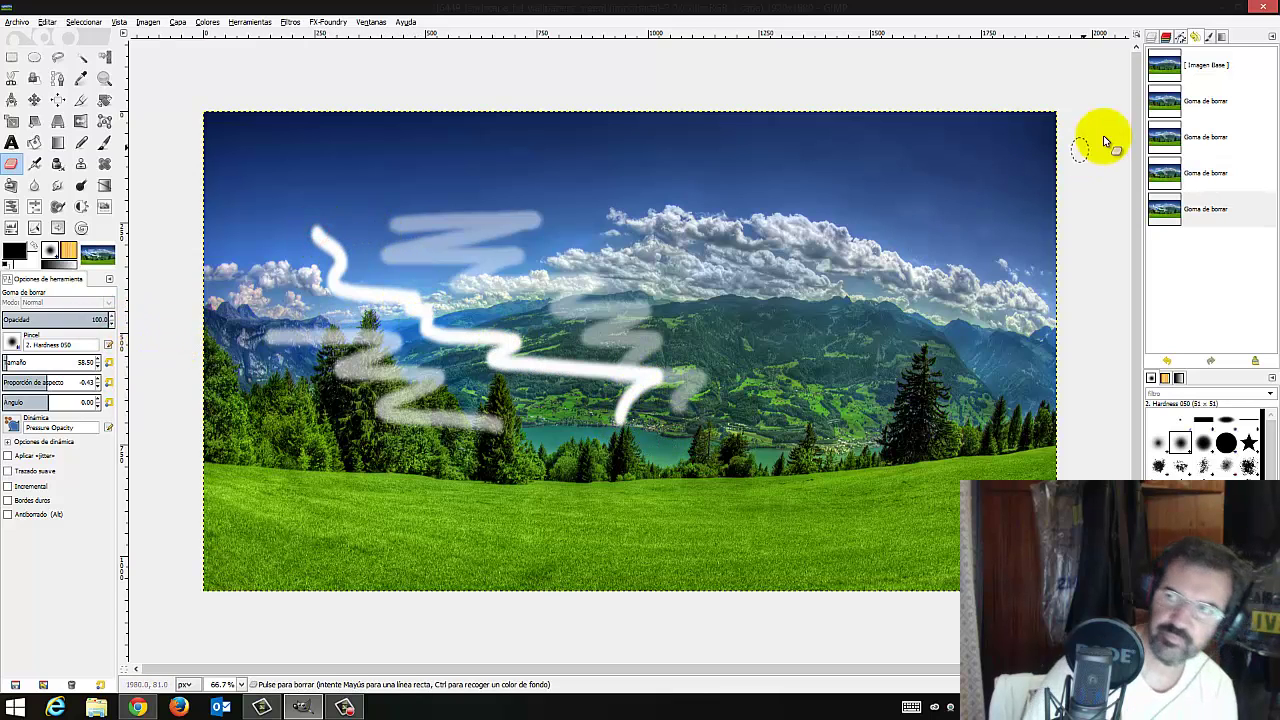
click(1184, 72)
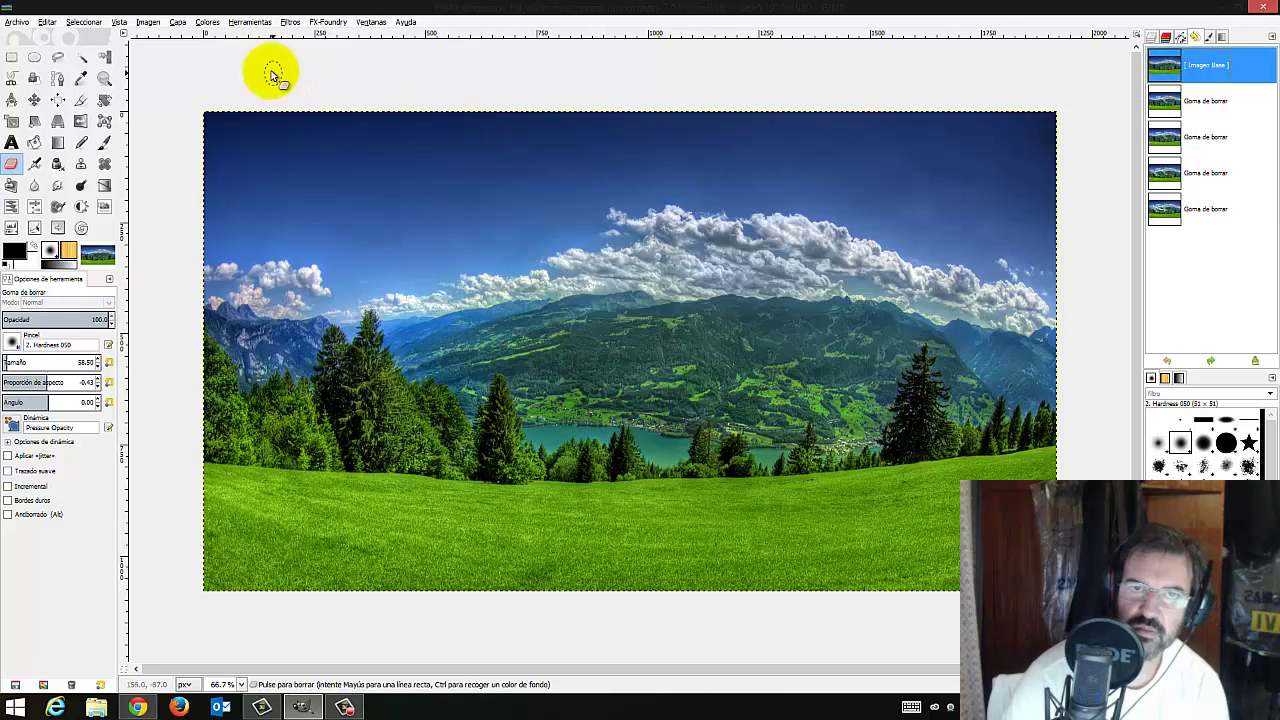
Scroll the manual through the Opacidad, Bordes duros and Antiborrado explanations
click(301, 705)
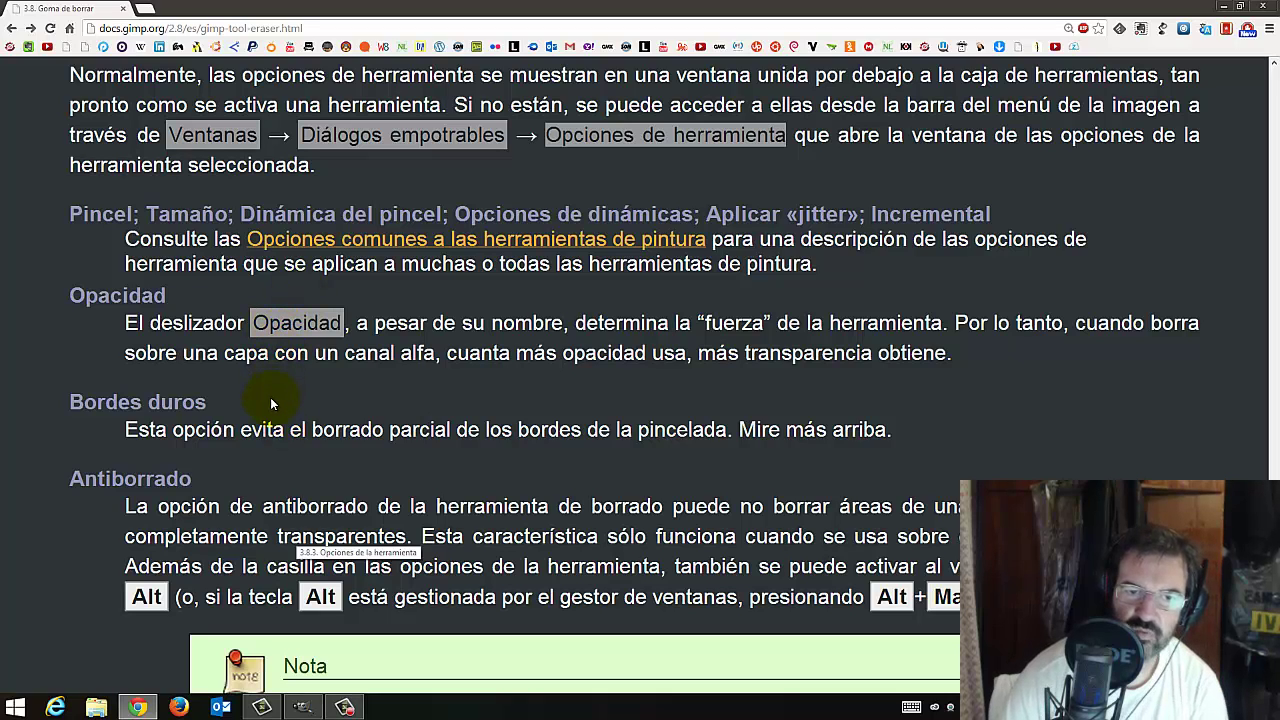
scroll(270, 403, down, 1)
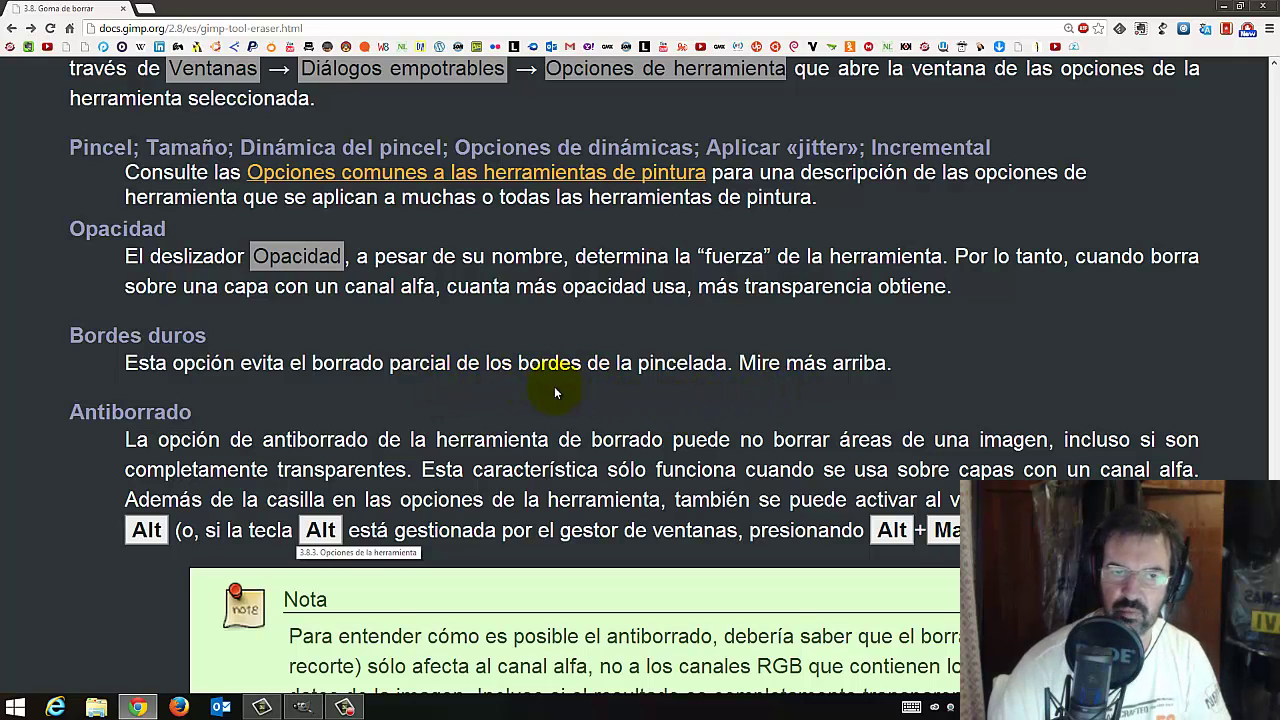
scroll(553, 386, down, 2)
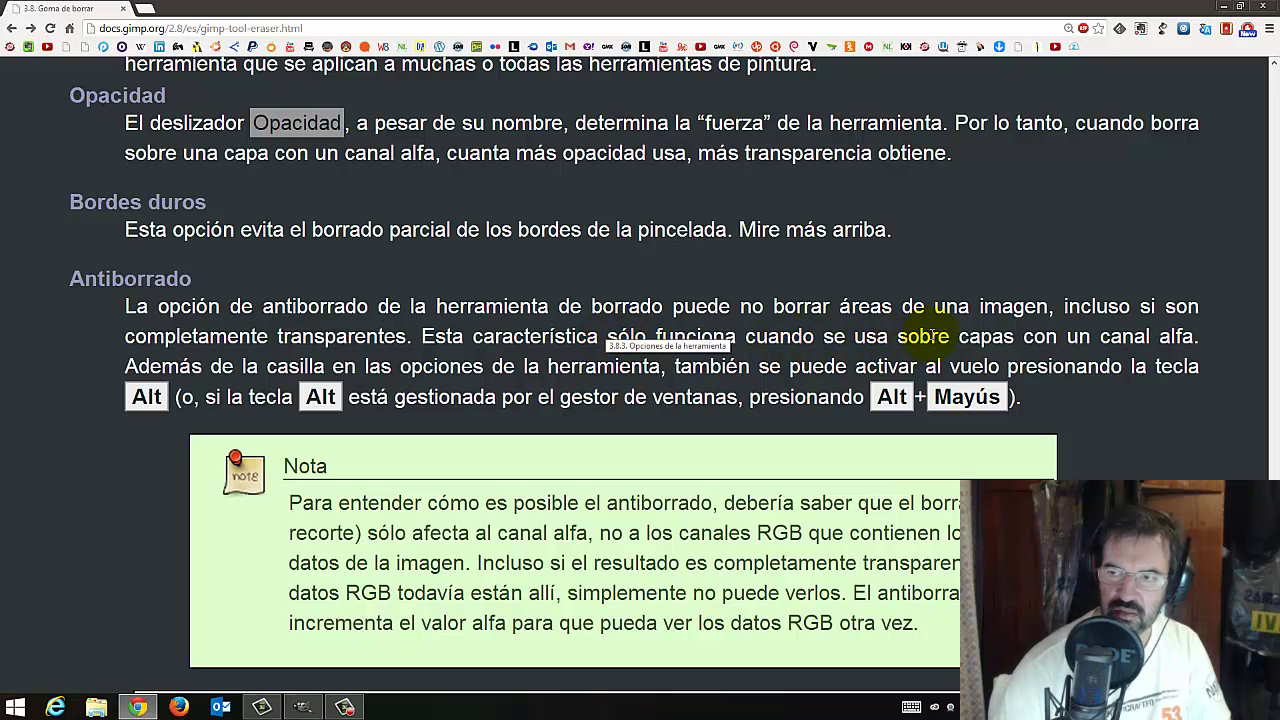
scroll(1059, 328, down, 1)
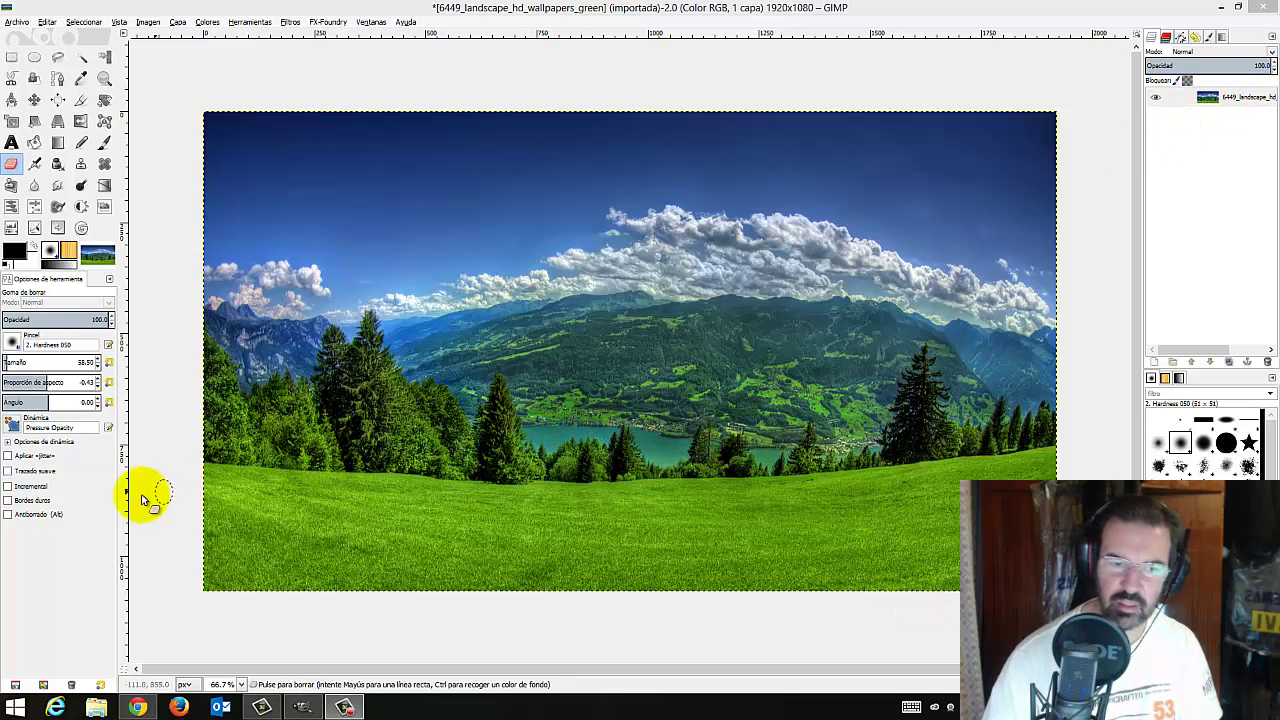
Erase a path through the trees, then restore it with Antiborrado turned on
drag(352, 324, 448, 376)
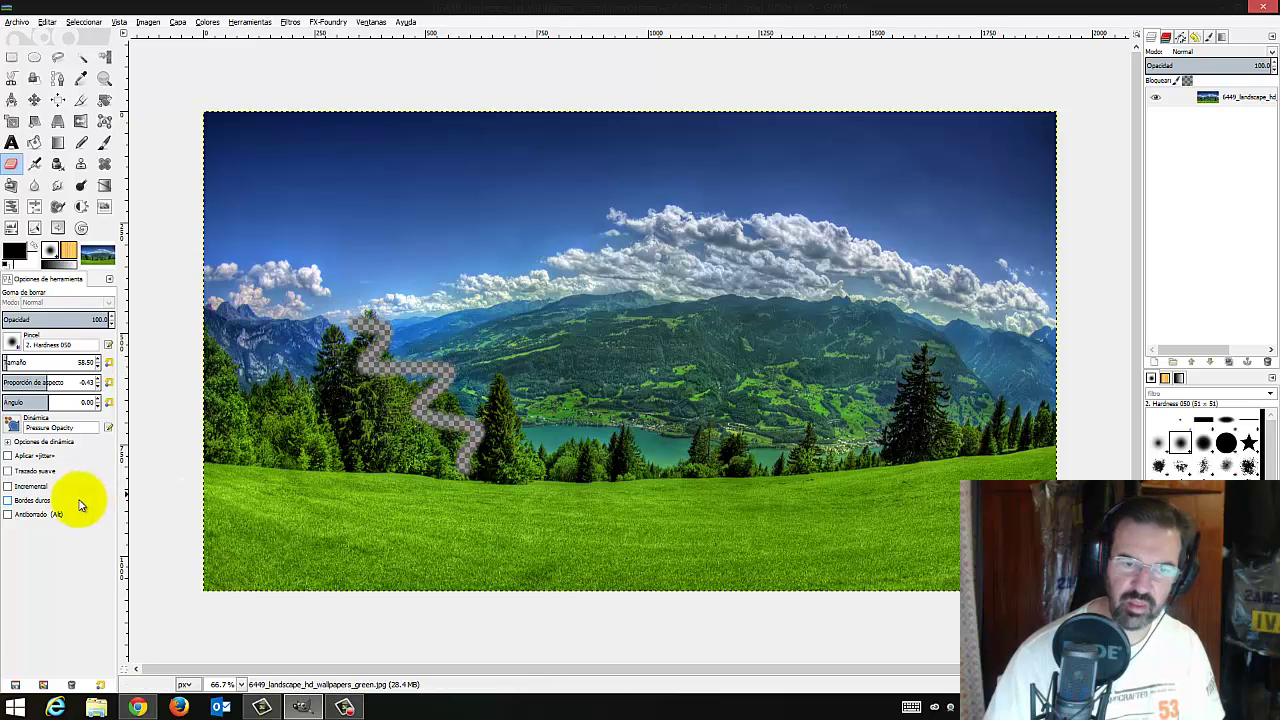
click(34, 514)
click(358, 318)
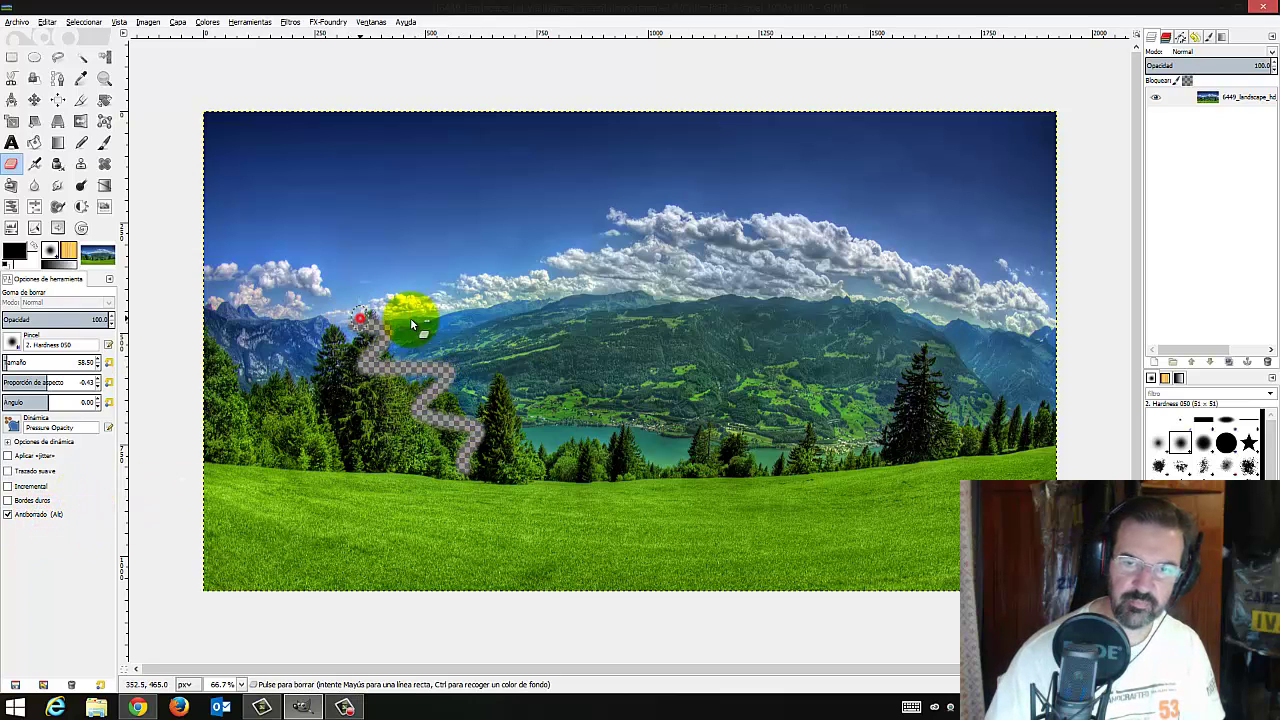
mouse_move(438, 339)
mouse_down()
mouse_move(302, 340)
mouse_move(410, 359)
mouse_up()
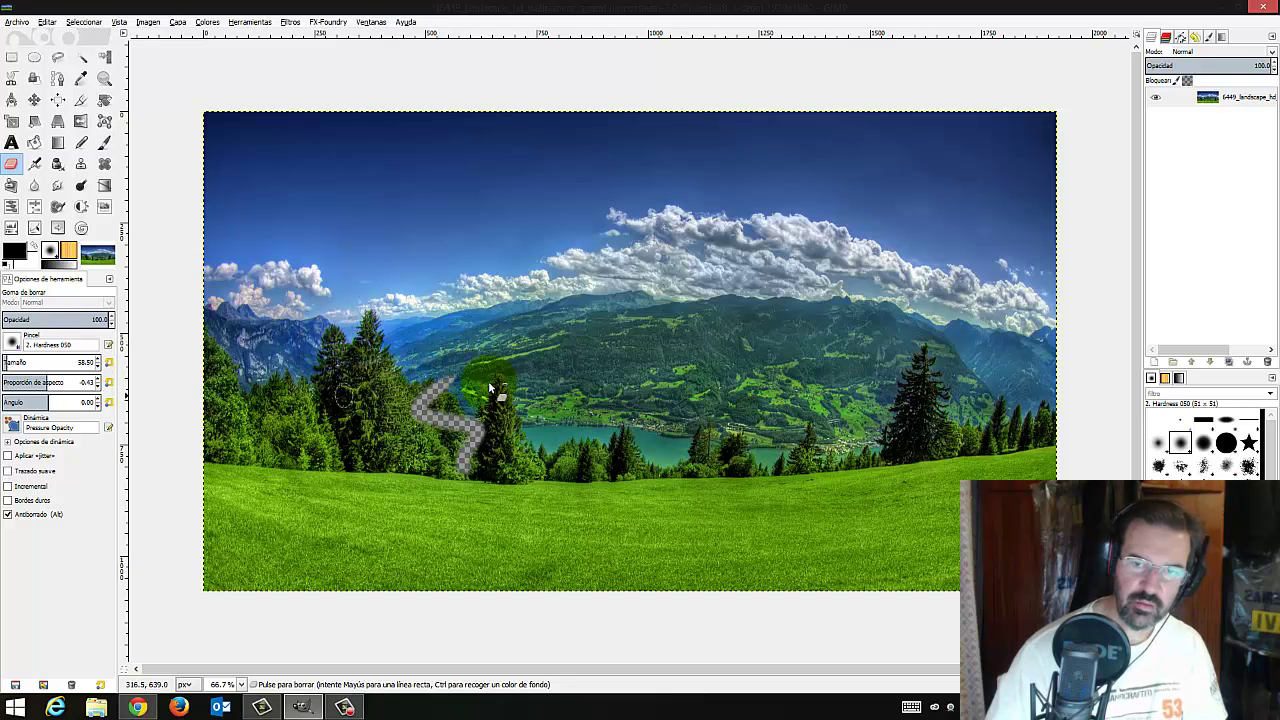
drag(490, 388, 386, 411)
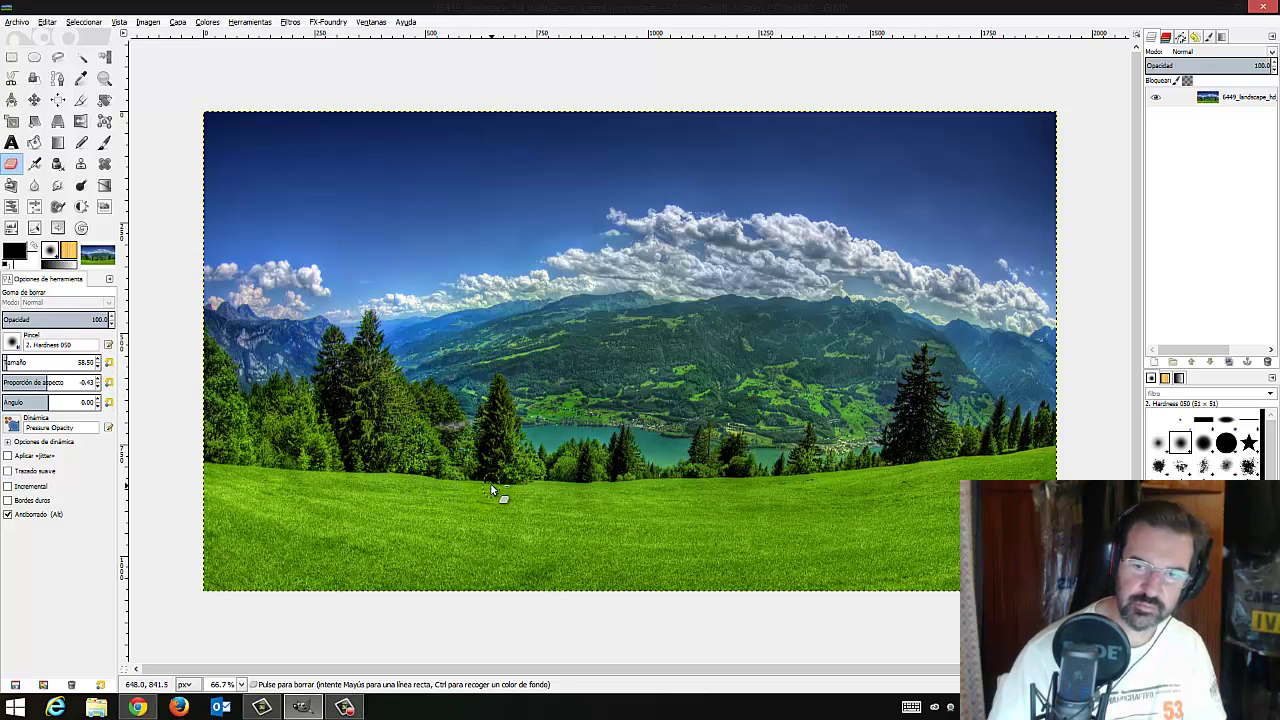
click(399, 452)
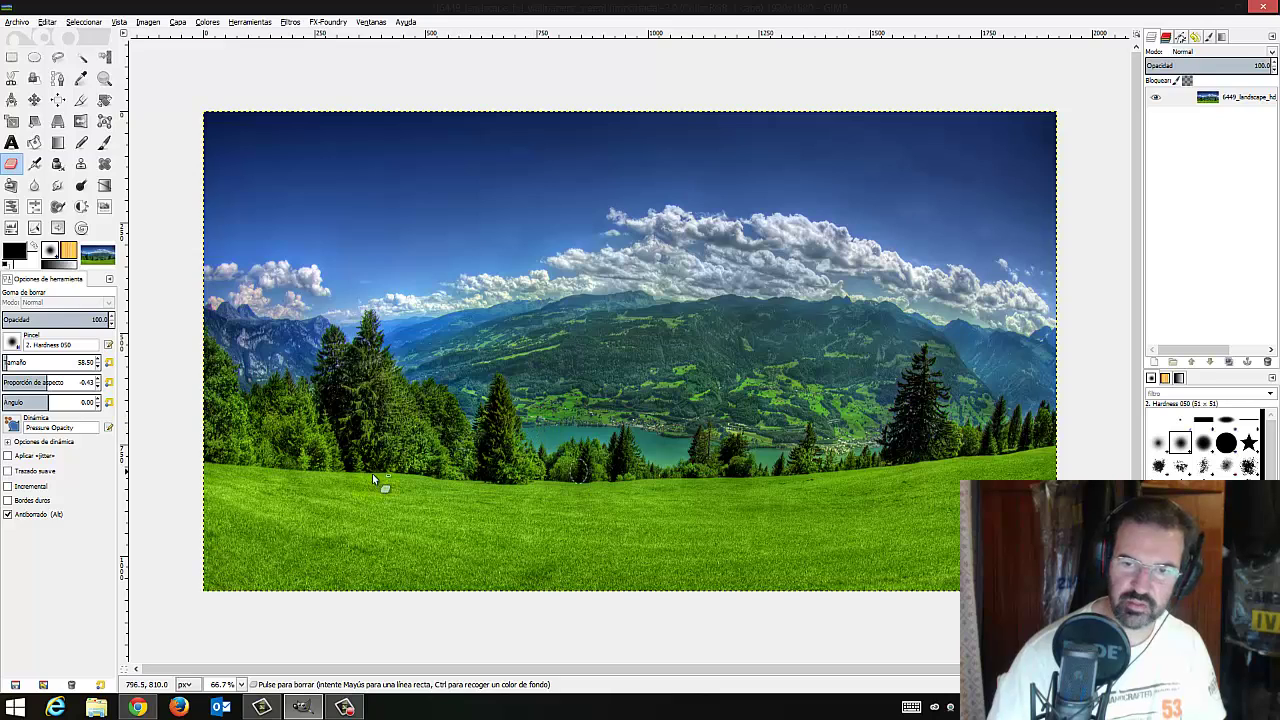
click(329, 340)
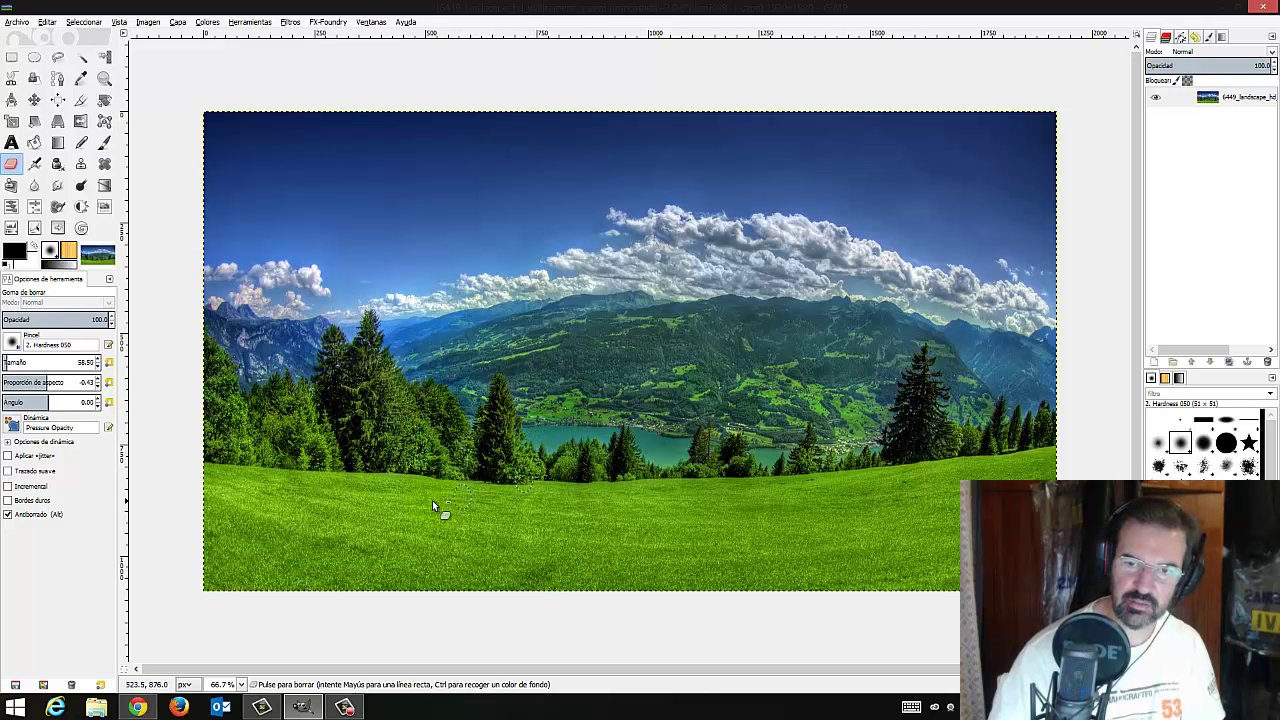
click(422, 447)
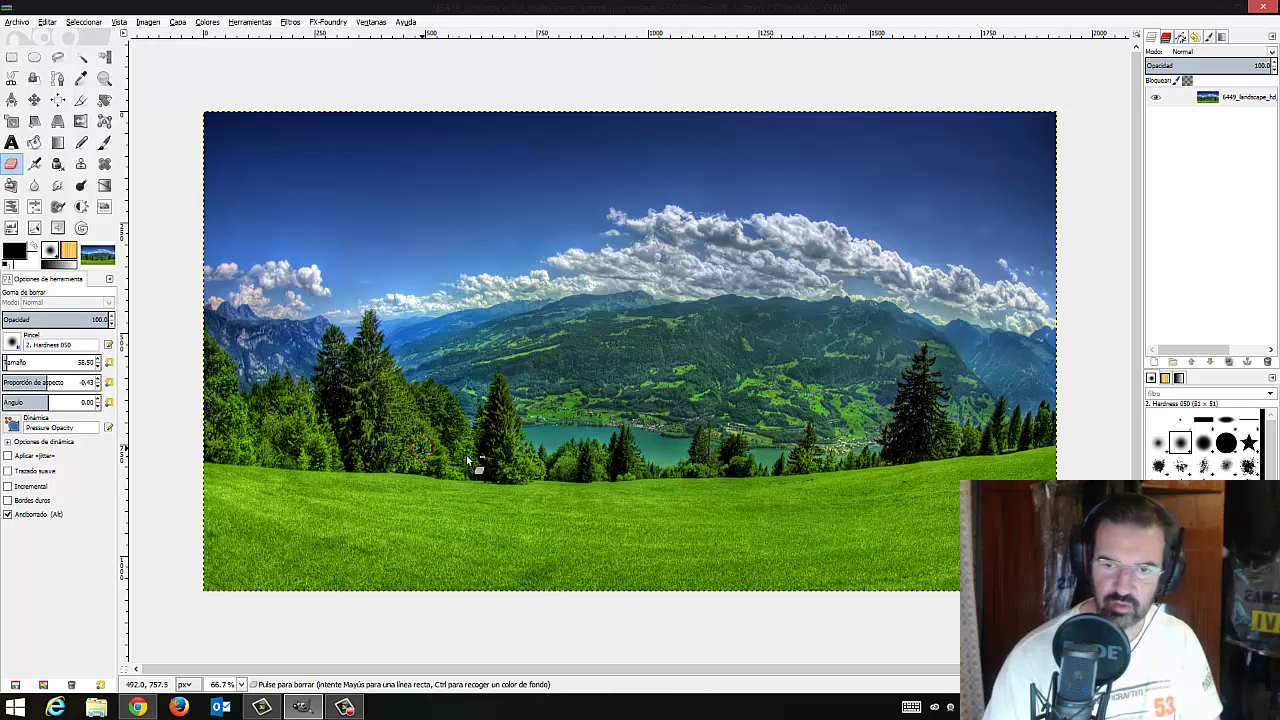
click(36, 514)
Erase a zigzag across sky and mountains, restore it, then turn off Antiborrado and return to the manual
mouse_move(413, 248)
mouse_down()
mouse_move(586, 312)
mouse_move(592, 419)
mouse_up()
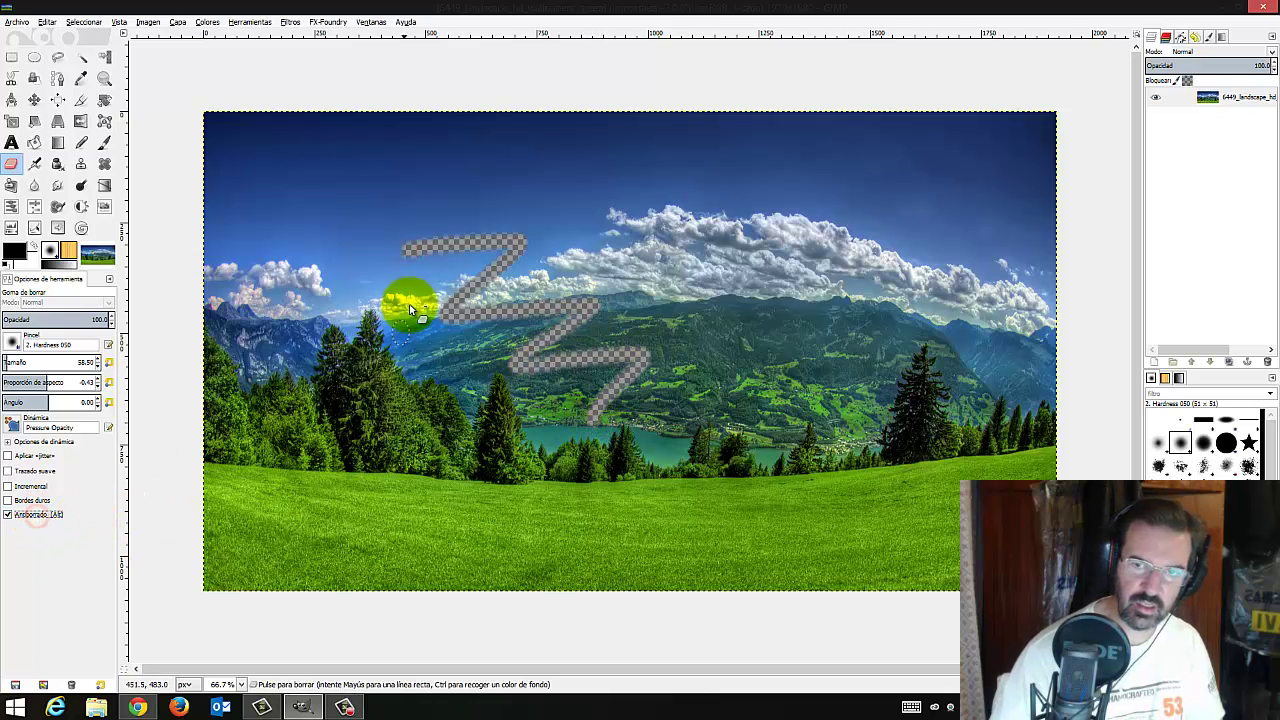
mouse_move(422, 246)
mouse_down()
mouse_move(495, 228)
mouse_move(371, 329)
mouse_move(514, 263)
mouse_move(617, 294)
mouse_move(378, 328)
mouse_move(581, 294)
mouse_up()
mouse_move(434, 316)
mouse_down()
mouse_move(681, 337)
mouse_move(524, 452)
mouse_up()
drag(650, 378, 578, 387)
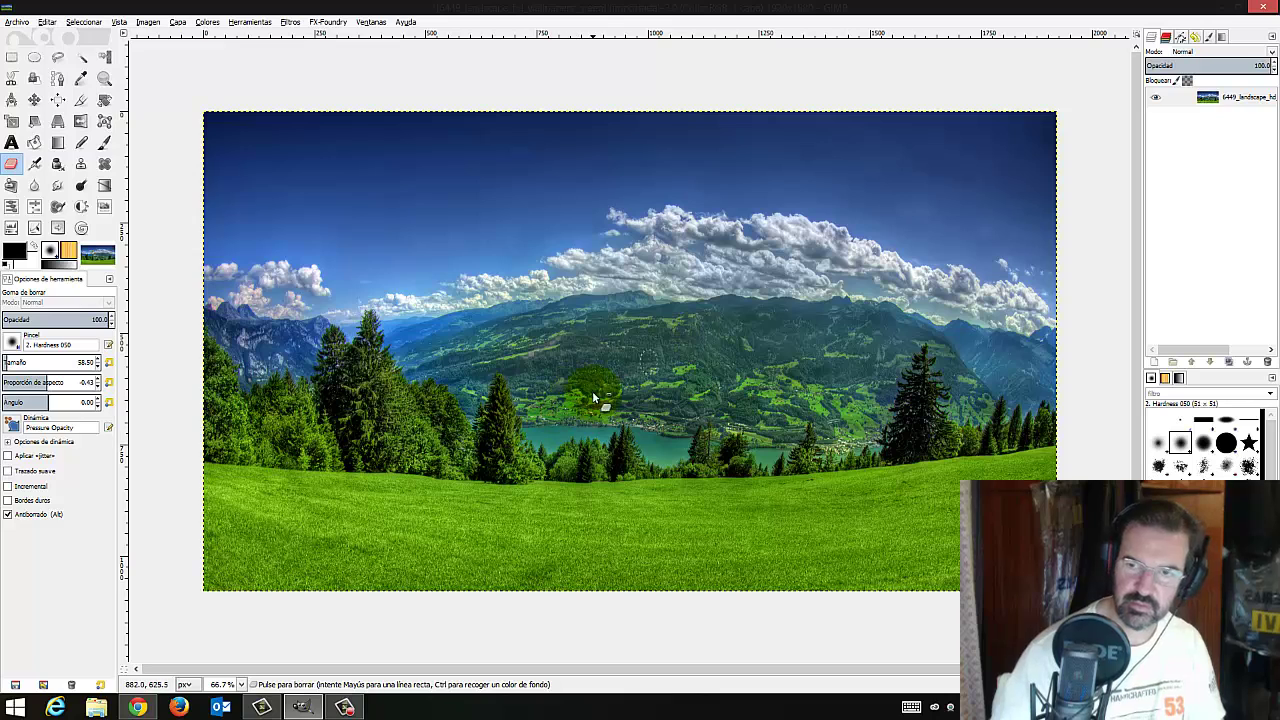
click(8, 514)
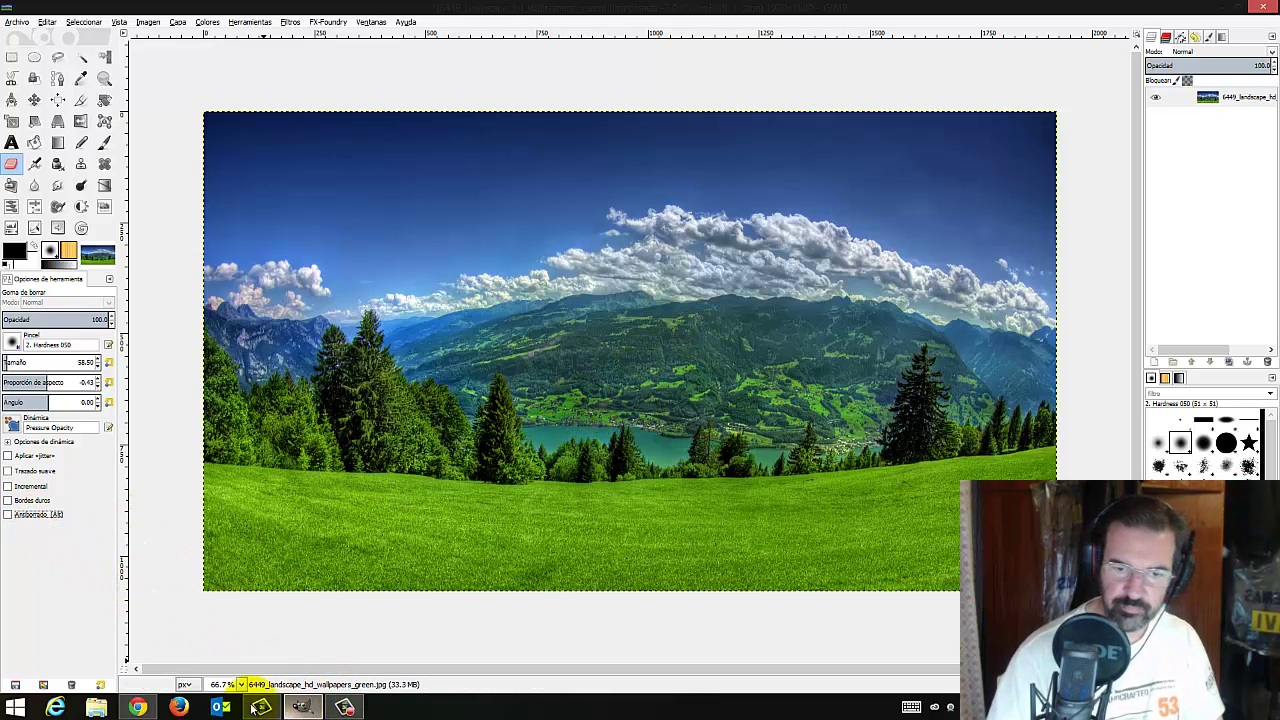
click(140, 708)
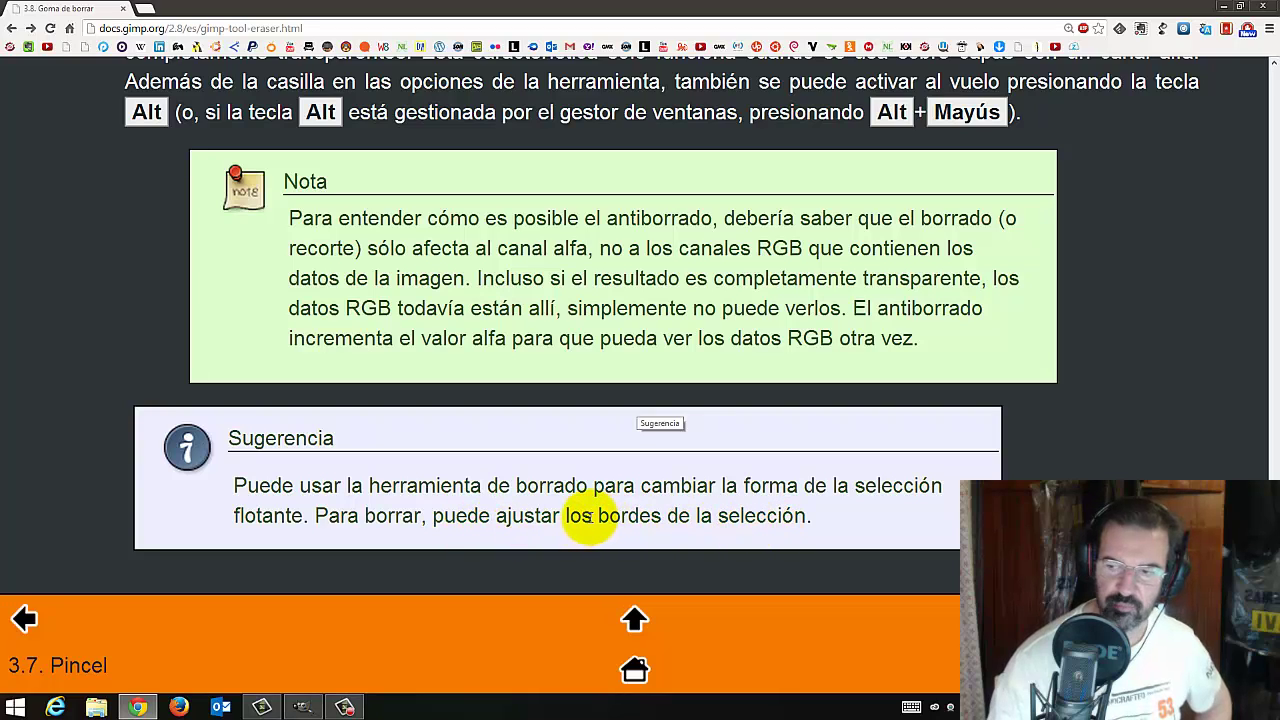
Switch between the manual's Nota and Sugerencia boxes and GIMP, ending with the landscape in front
click(303, 710)
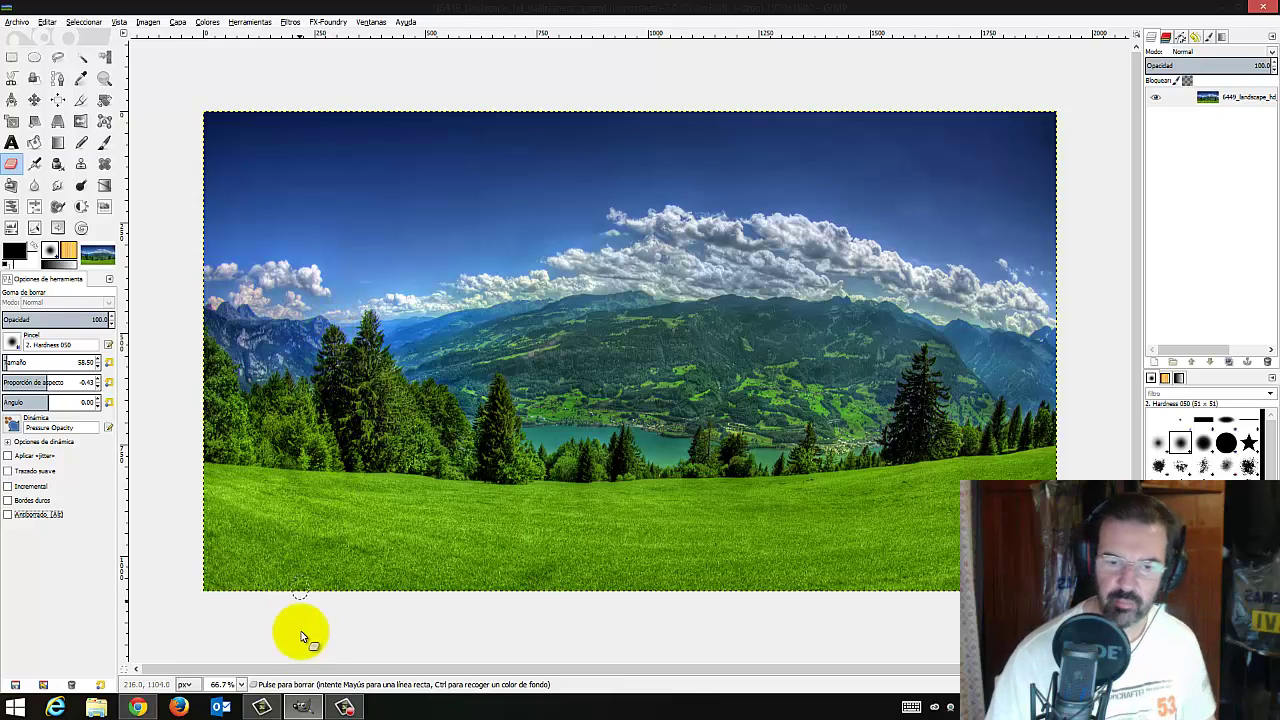
click(303, 709)
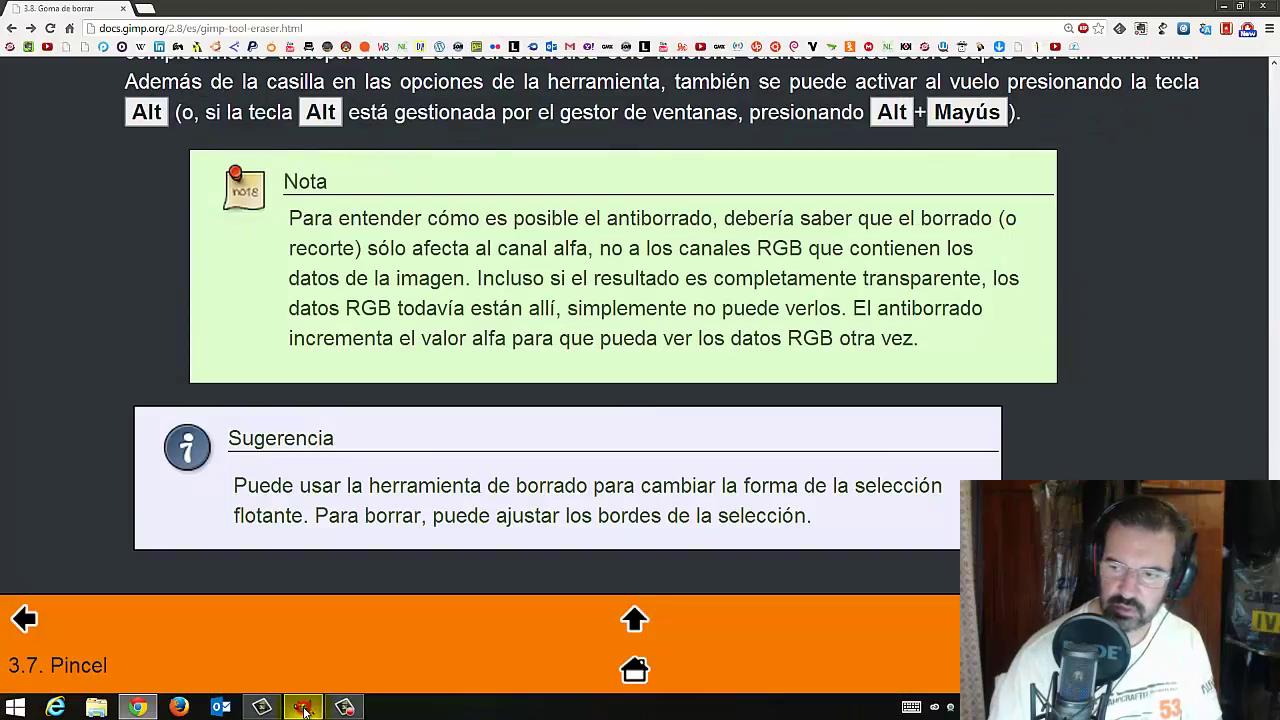
click(303, 709)
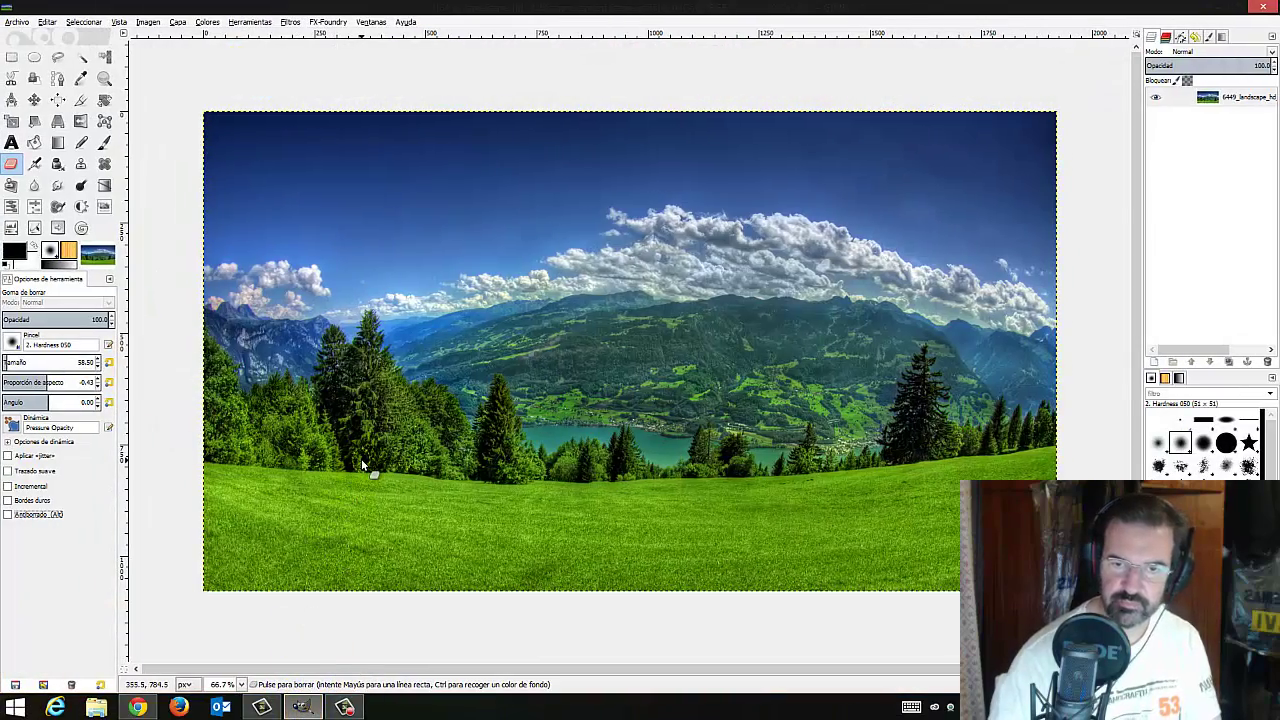